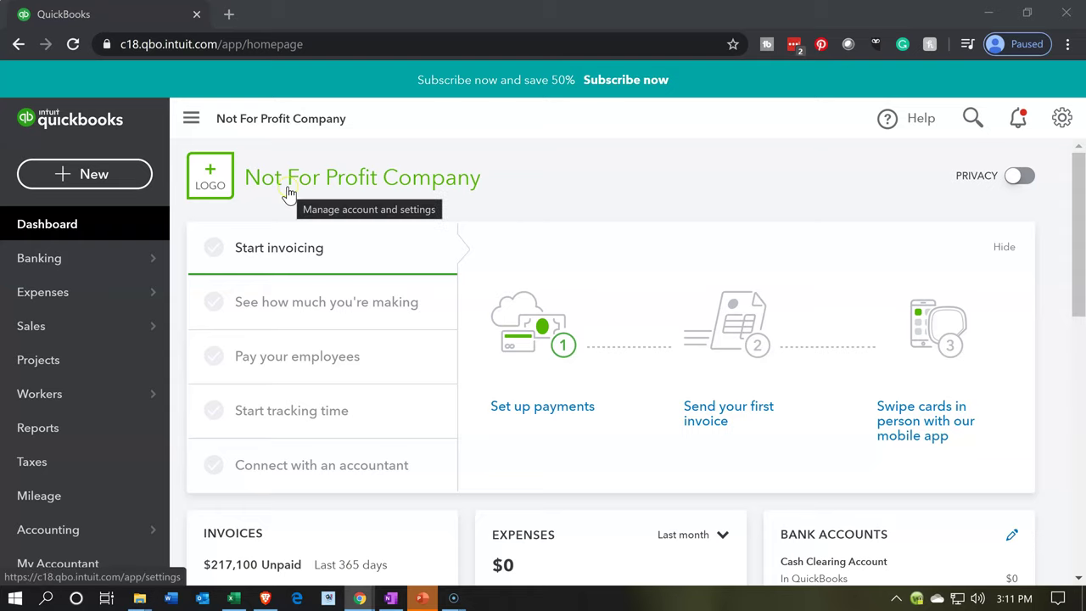
Switch to the Excel workbook Problem 1 14nn.xlsx and examine the Statement of Financial Position down to its net assets section
{"action": "left_click", "coordinate": [284, 217]}
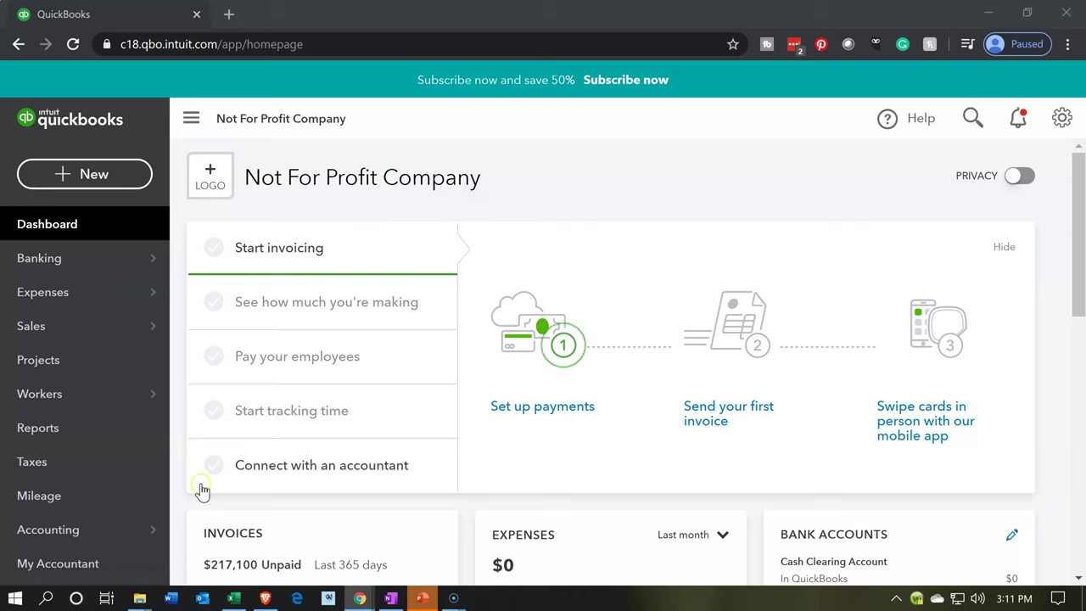
{"action": "left_click", "coordinate": [235, 598]}
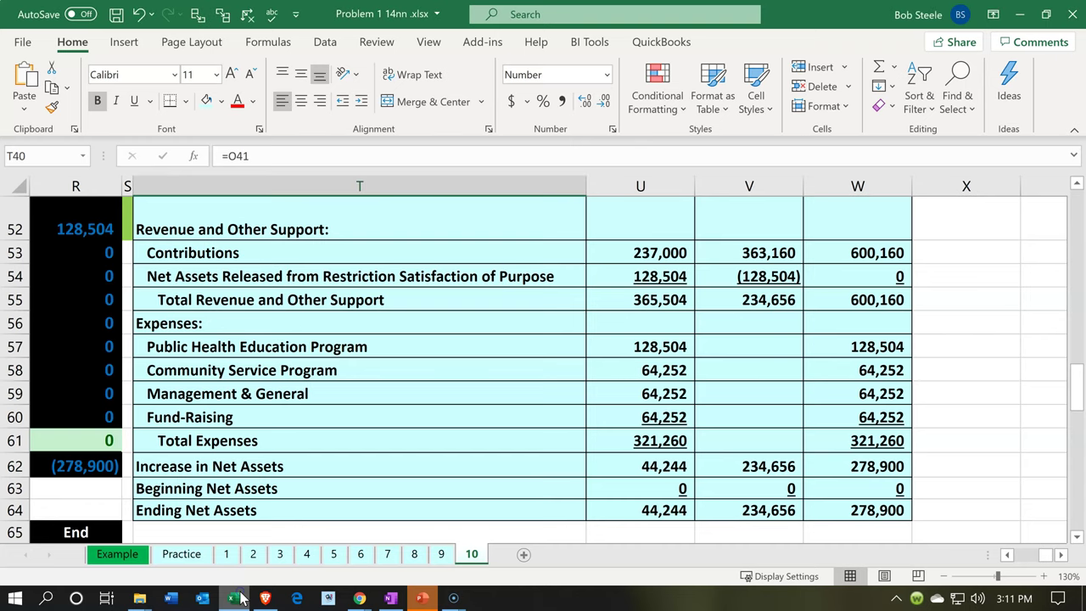
{"action": "left_click", "coordinate": [360, 441]}
{"action": "scroll", "coordinate": [360, 440], "scroll_direction": "up", "scroll_amount": 7}
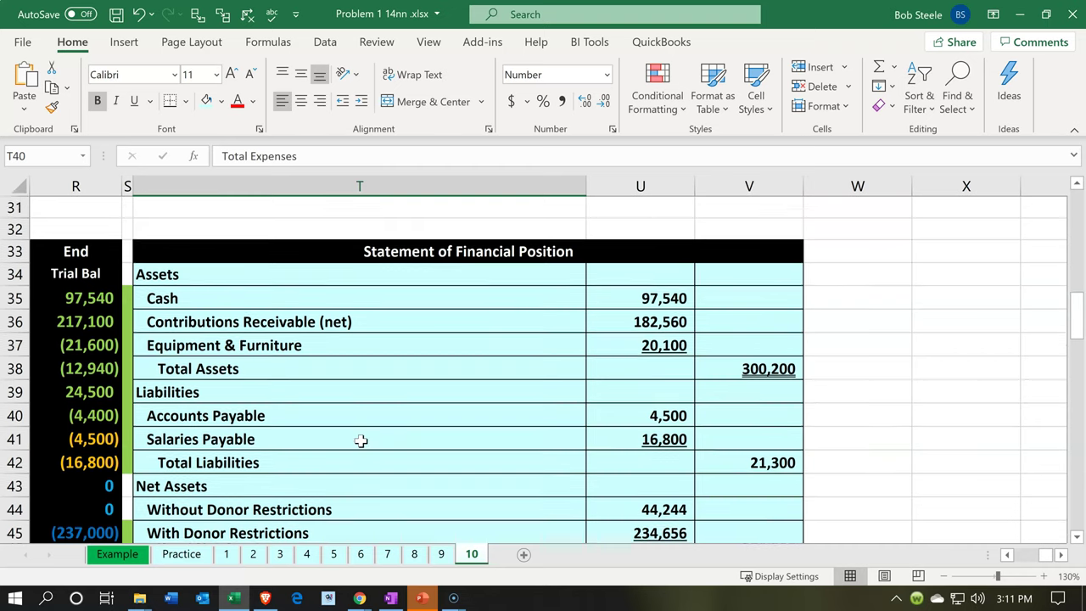
{"action": "left_click", "coordinate": [375, 265]}
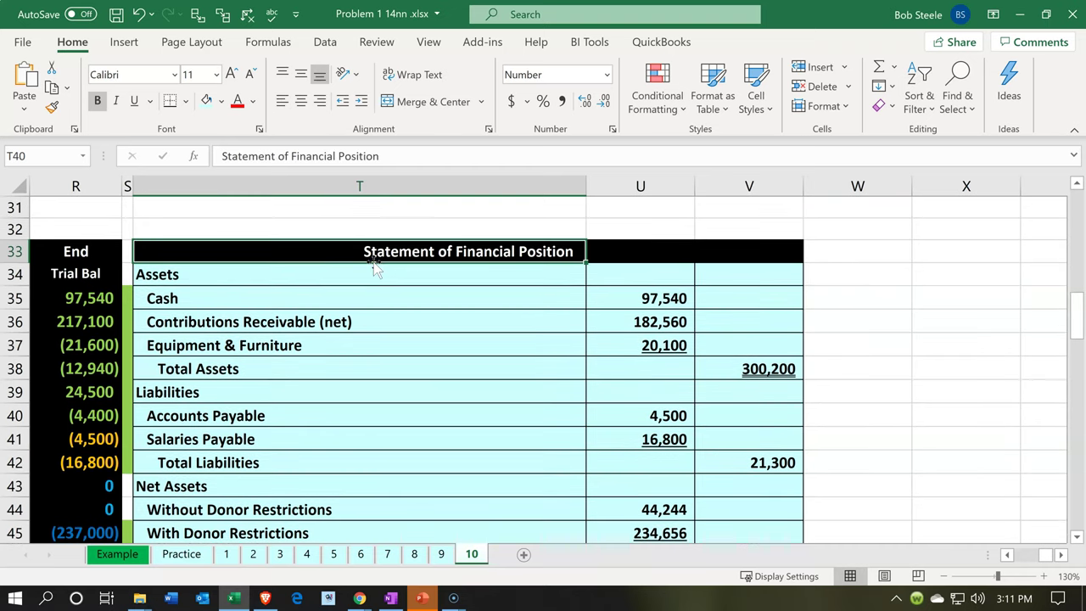
{"action": "scroll", "coordinate": [376, 266], "scroll_direction": "down", "scroll_amount": 4}
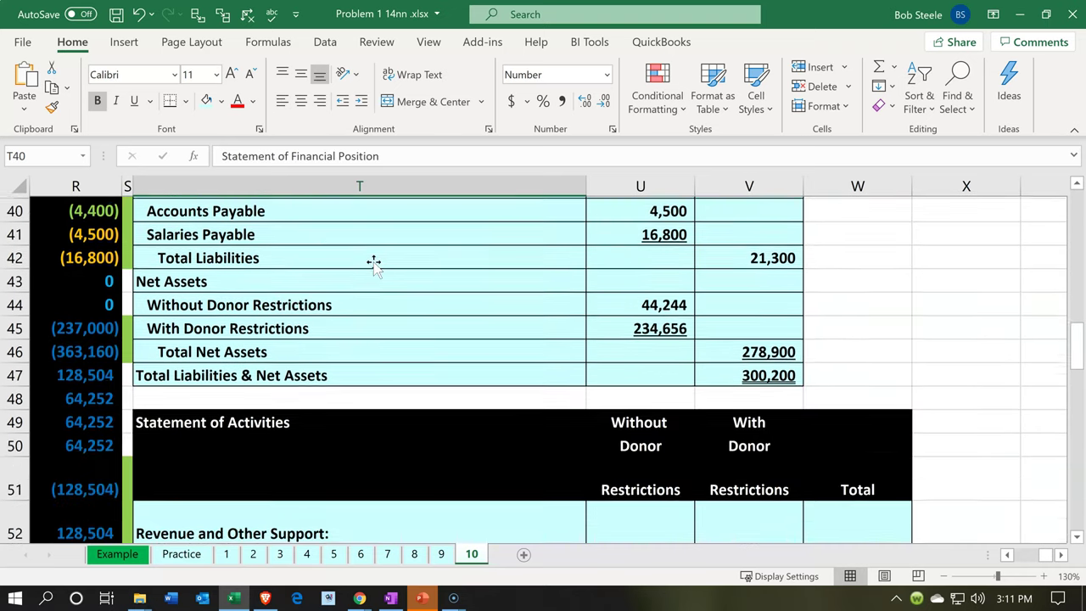
Examine the Statement of Activities, including its donor restriction columns and the expense lines from Public Health Education Program to Fund-Raising
{"action": "left_click", "coordinate": [333, 356]}
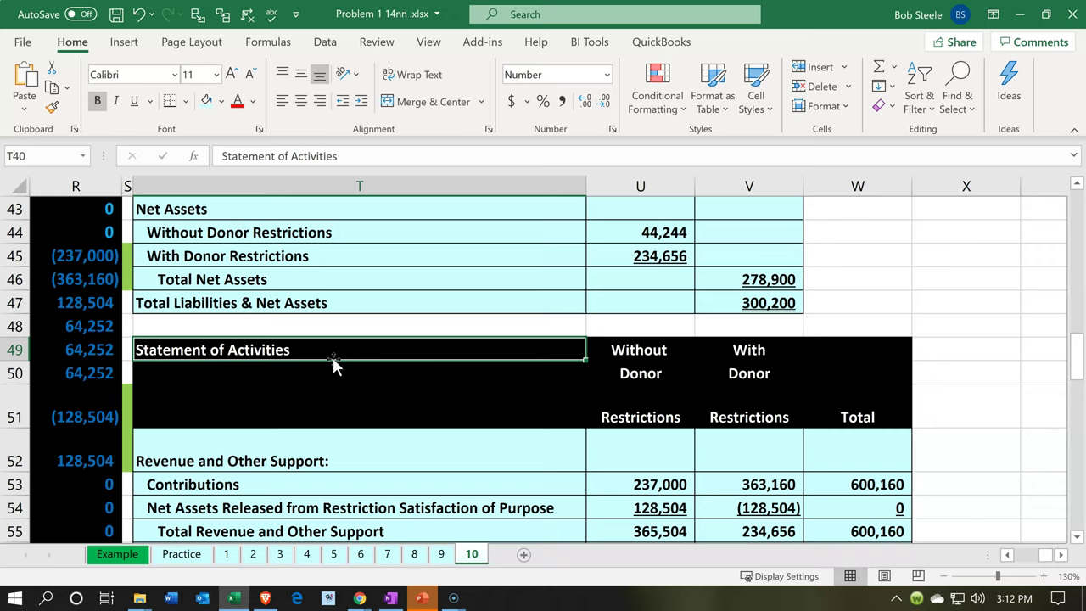
{"action": "left_click", "coordinate": [596, 424]}
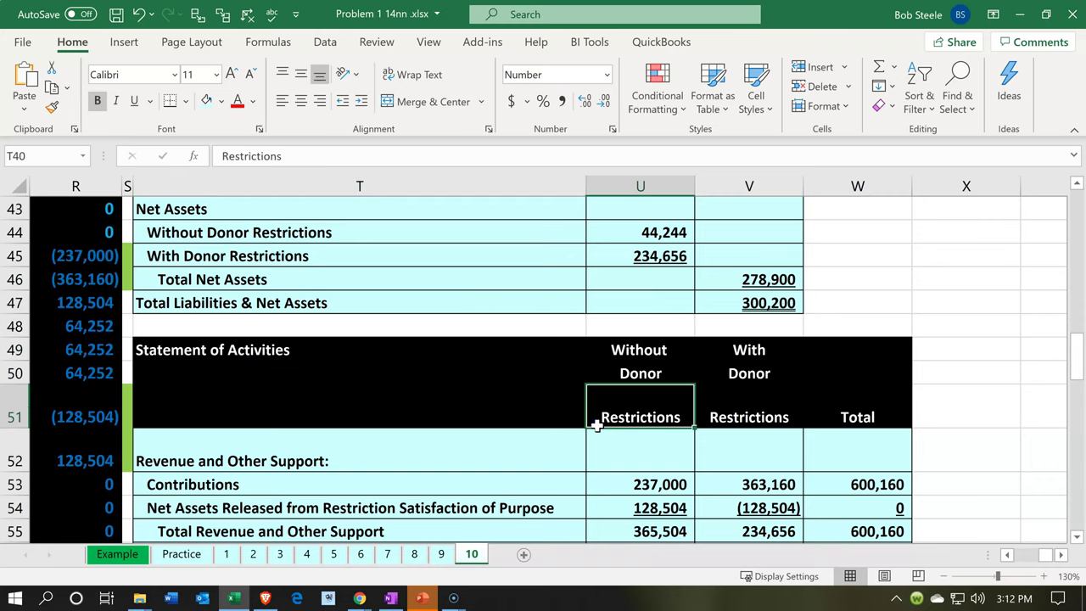
{"action": "left_click", "coordinate": [705, 427]}
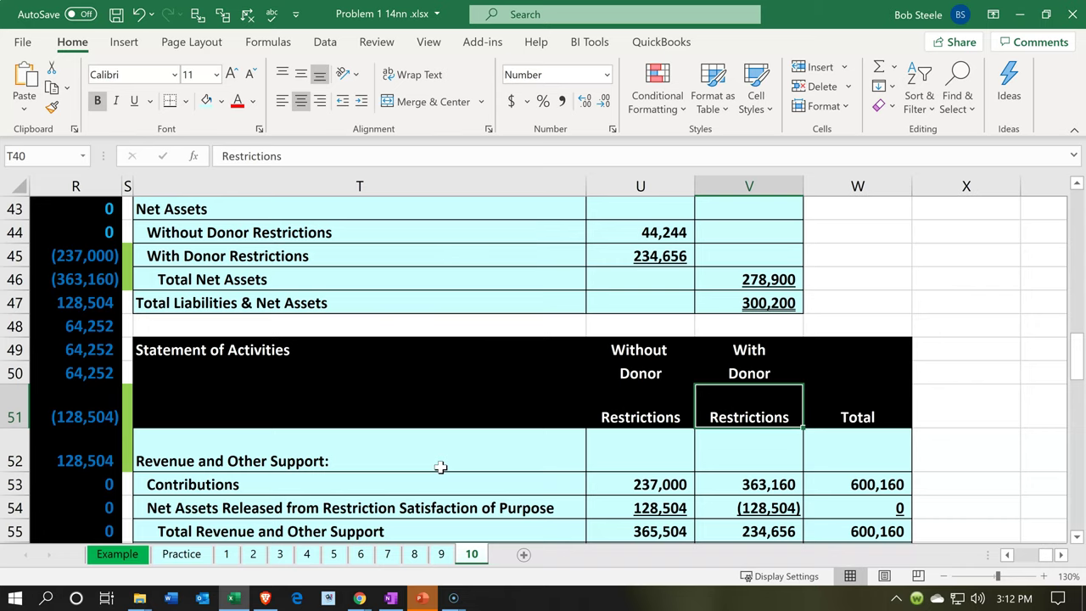
{"action": "scroll", "coordinate": [441, 466], "scroll_direction": "down", "scroll_amount": 1}
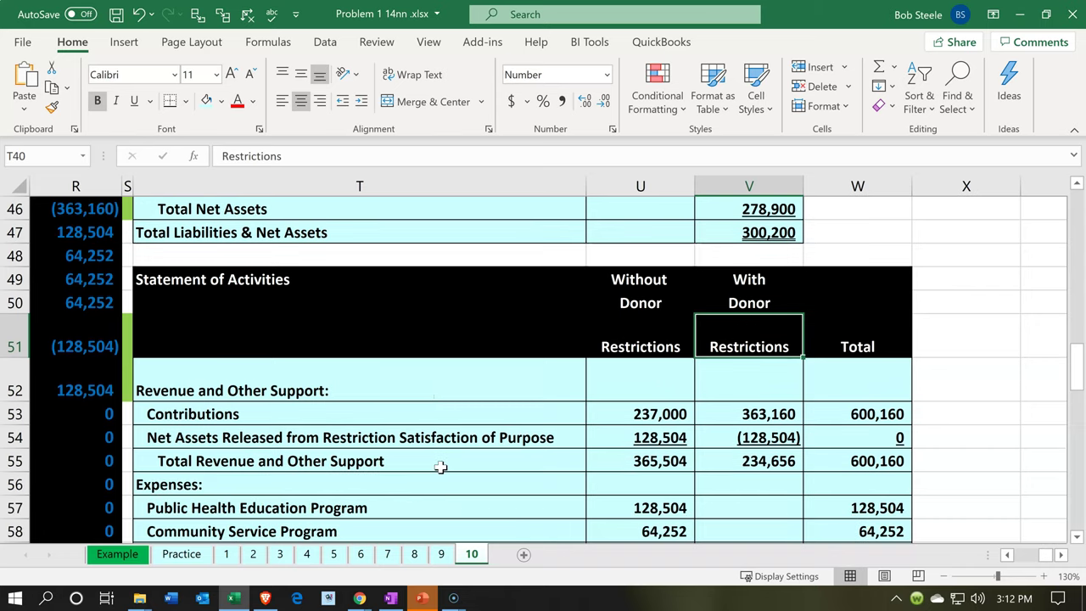
{"action": "scroll", "coordinate": [441, 467], "scroll_direction": "down", "scroll_amount": 1}
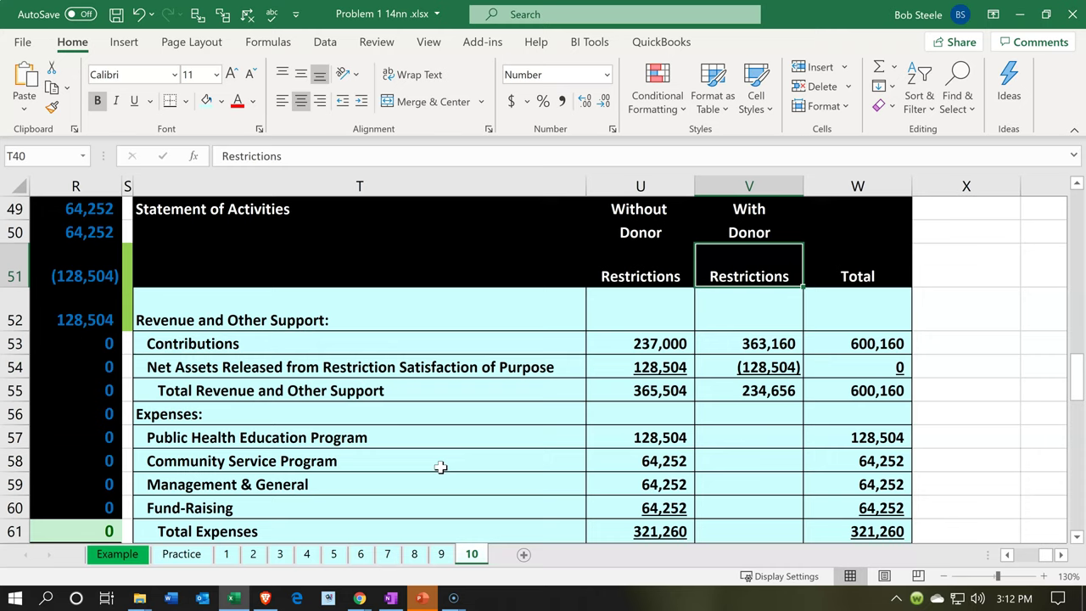
{"action": "left_click_drag", "start_coordinate": [424, 434], "coordinate": [419, 505]}
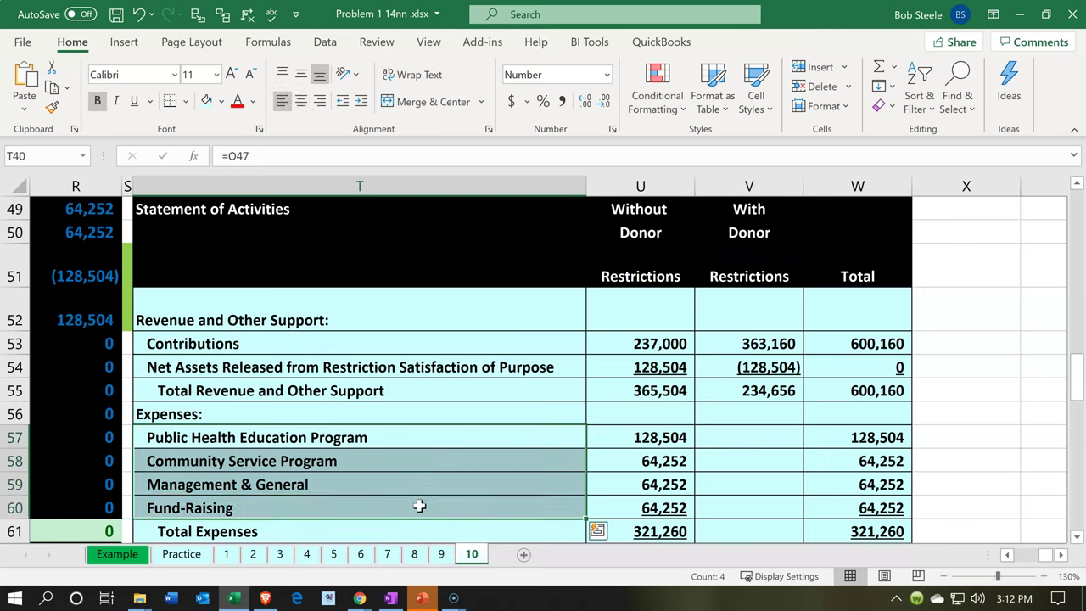
Compare the expense types in the Expenses schedule with the program expense lines in the Statement of Activities
{"action": "scroll", "coordinate": [420, 506], "scroll_direction": "up", "scroll_amount": 10}
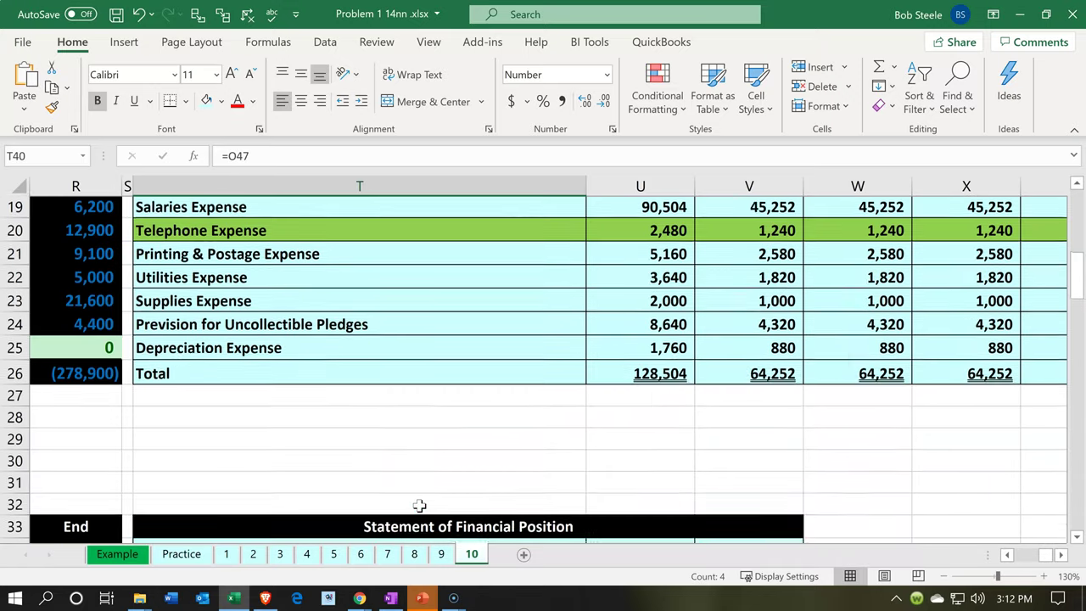
{"action": "scroll", "coordinate": [419, 506], "scroll_direction": "up", "scroll_amount": 1}
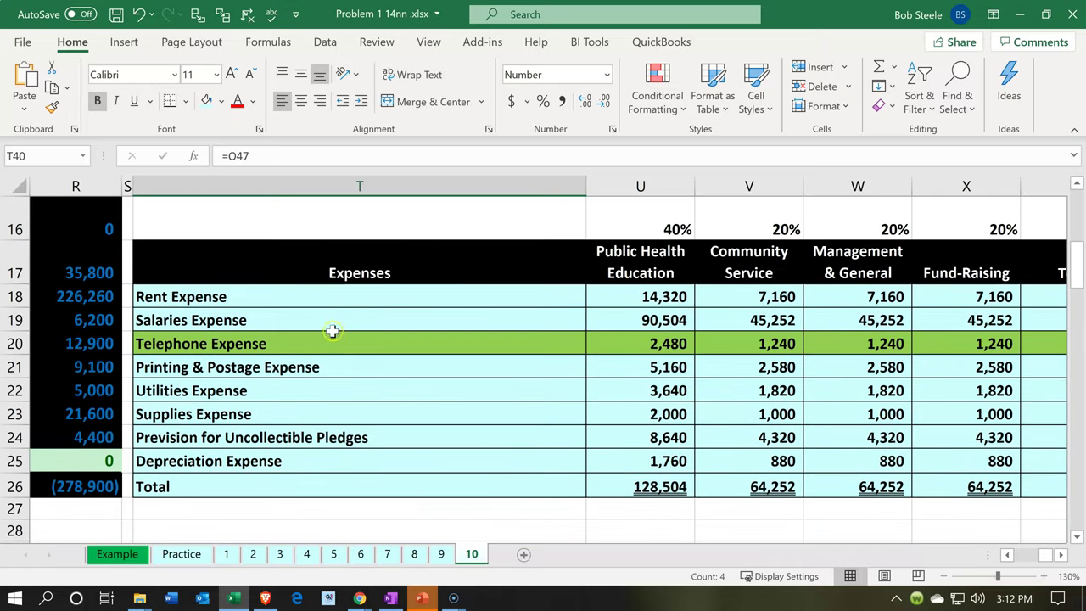
{"action": "left_click_drag", "start_coordinate": [326, 303], "coordinate": [329, 414]}
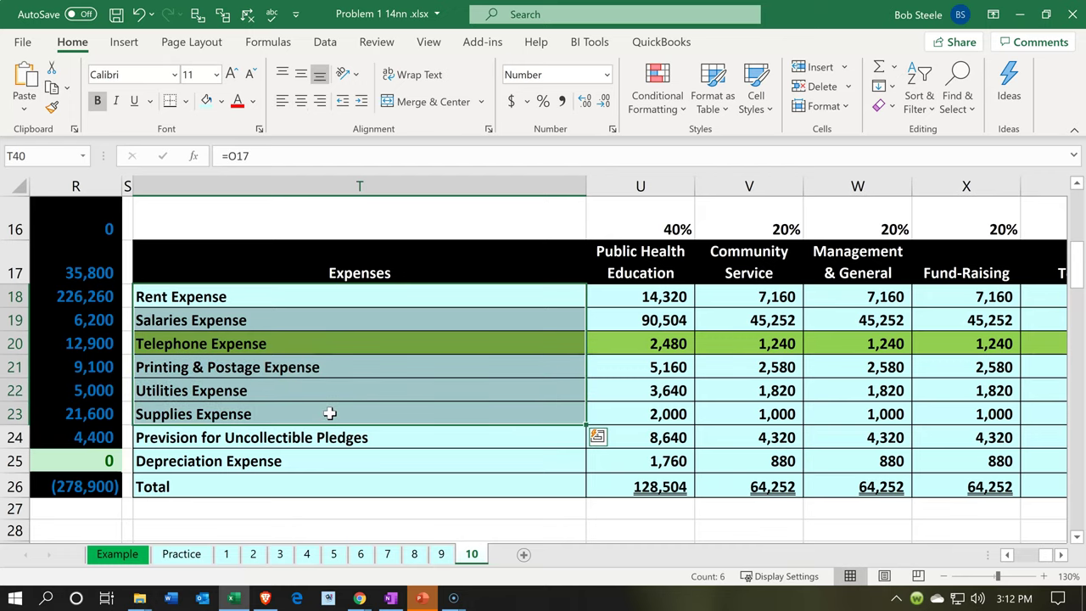
{"action": "scroll", "coordinate": [329, 413], "scroll_direction": "down", "scroll_amount": 9}
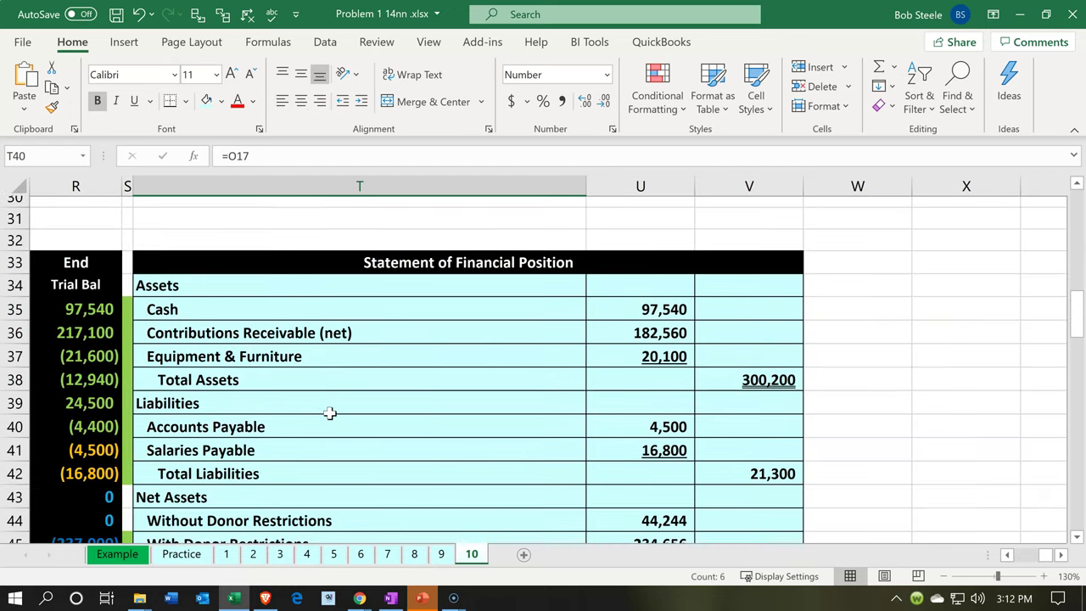
{"action": "left_click", "coordinate": [329, 414]}
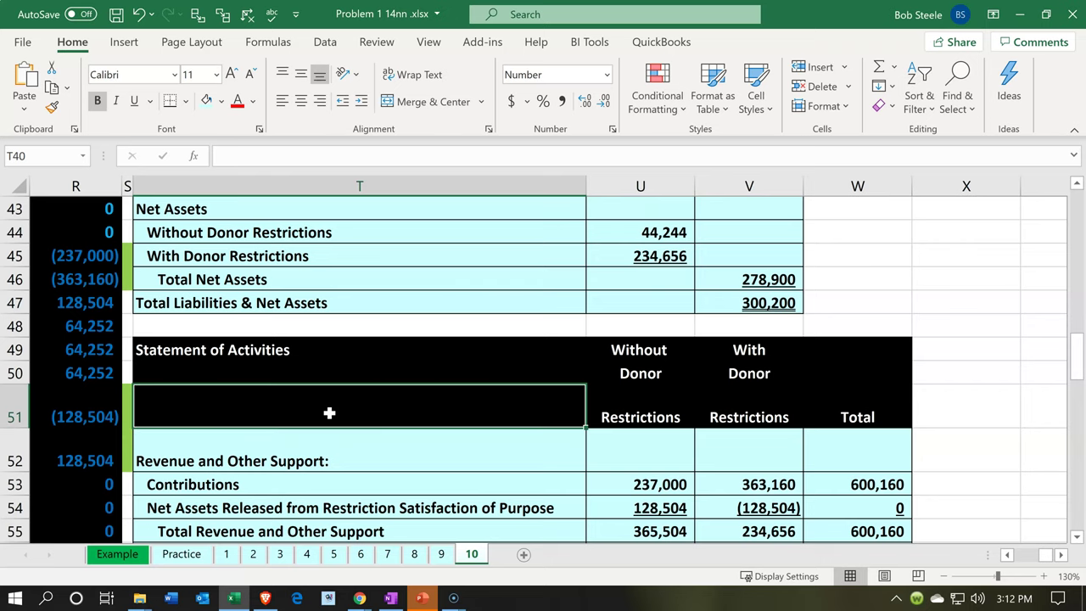
{"action": "scroll", "coordinate": [329, 413], "scroll_direction": "down", "scroll_amount": 1}
{"action": "scroll", "coordinate": [329, 413], "scroll_direction": "down", "scroll_amount": 1}
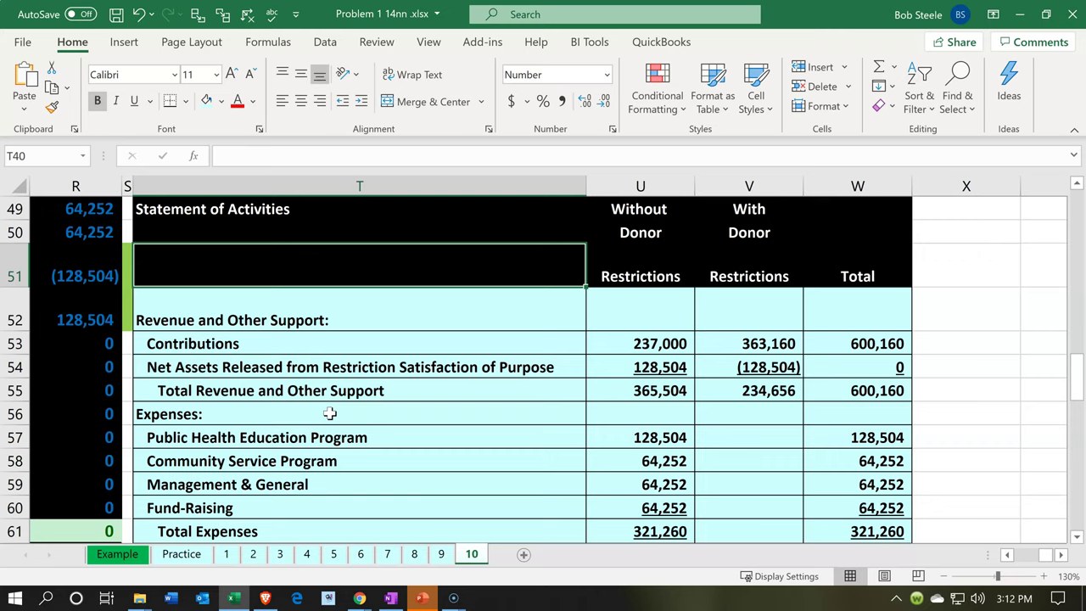
Examine the Expenses schedule's column headings from Public Health Education across to Total
{"action": "scroll", "coordinate": [330, 414], "scroll_direction": "up", "scroll_amount": 5}
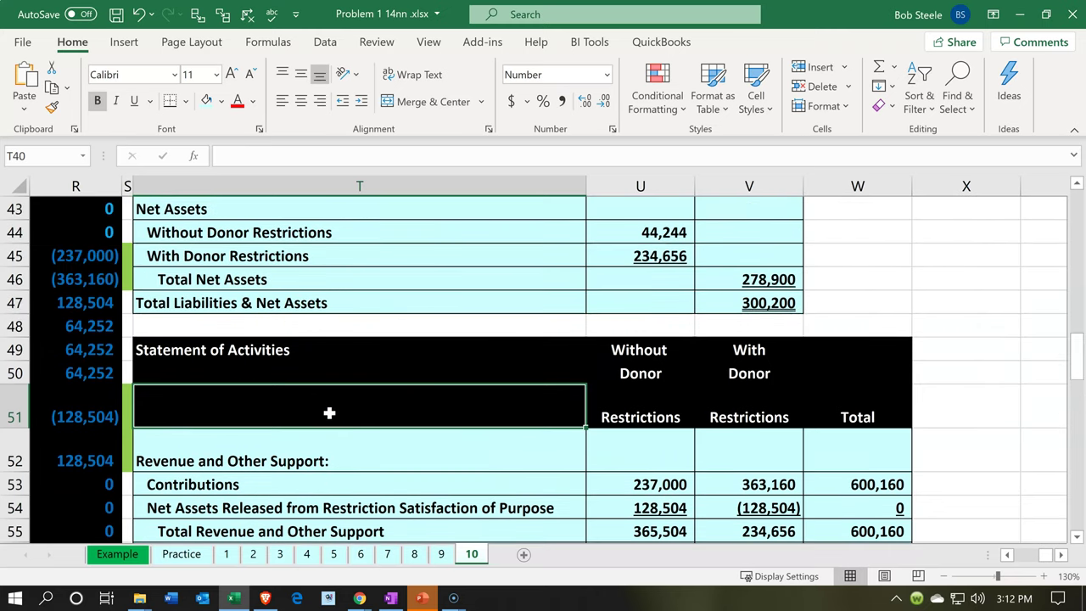
{"action": "scroll", "coordinate": [329, 413], "scroll_direction": "up", "scroll_amount": 4}
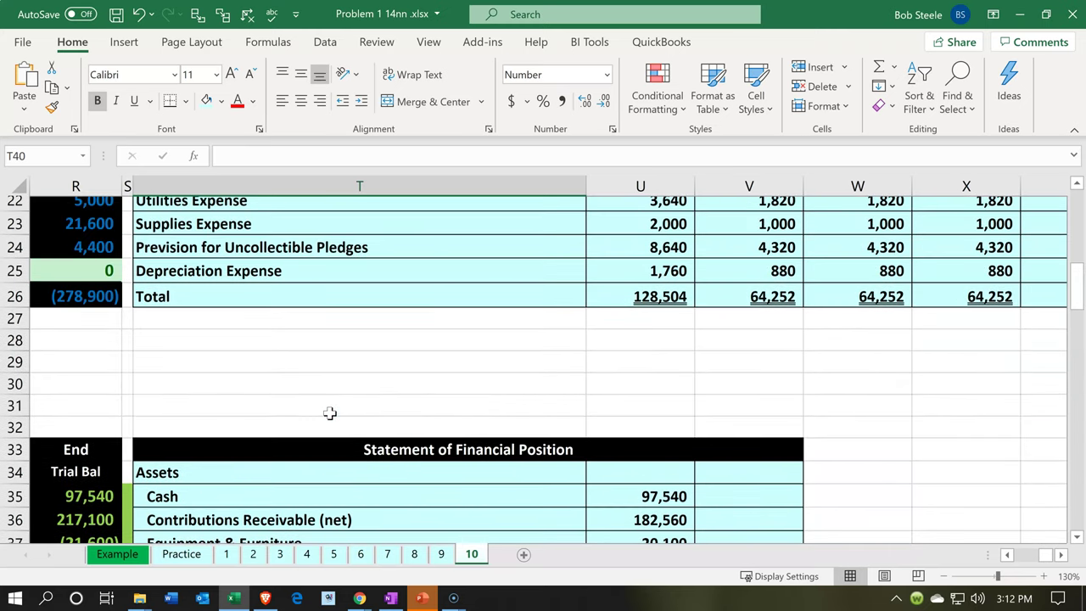
{"action": "scroll", "coordinate": [329, 413], "scroll_direction": "up", "scroll_amount": 2}
{"action": "left_click", "coordinate": [329, 413]}
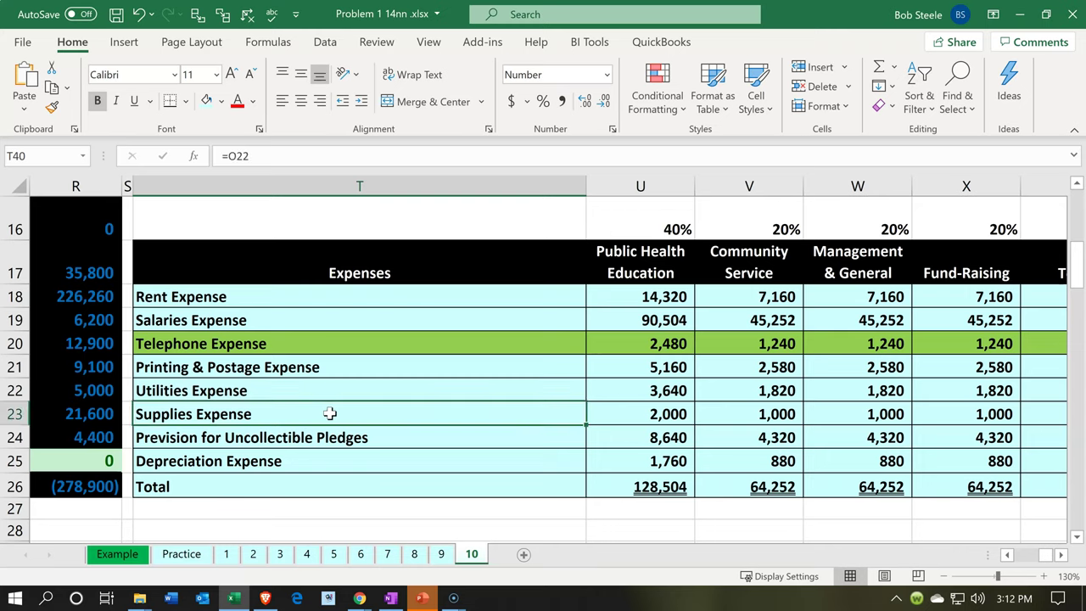
{"action": "key", "text": "Up"}
{"action": "key", "text": "Up"}
{"action": "key", "text": "Up"}
{"action": "key", "text": "Up"}
{"action": "key", "text": "Up"}
{"action": "key", "text": "Up"}
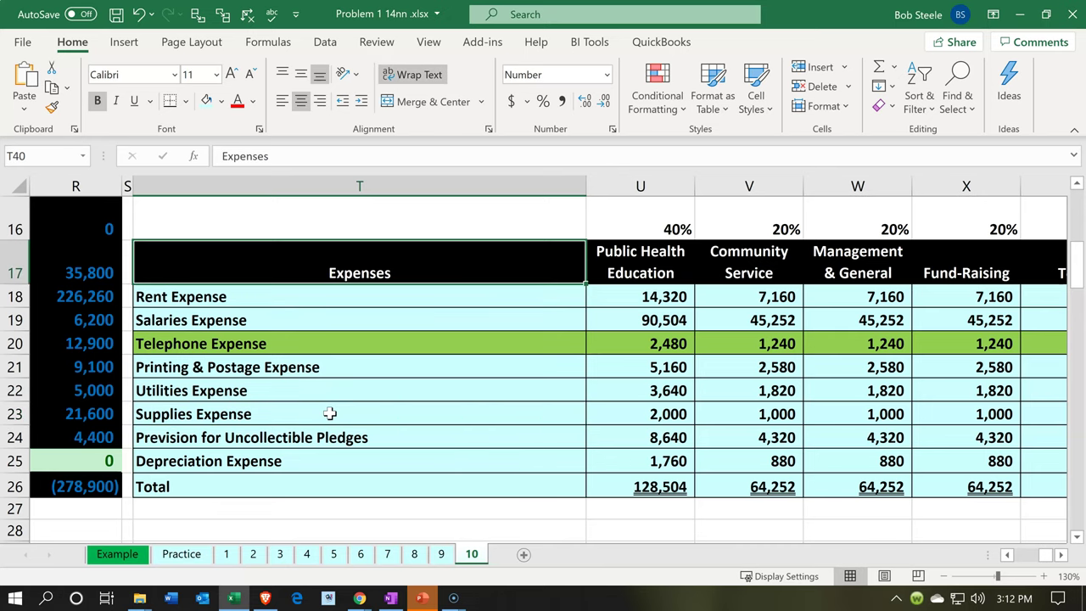
{"action": "key", "text": "Right"}
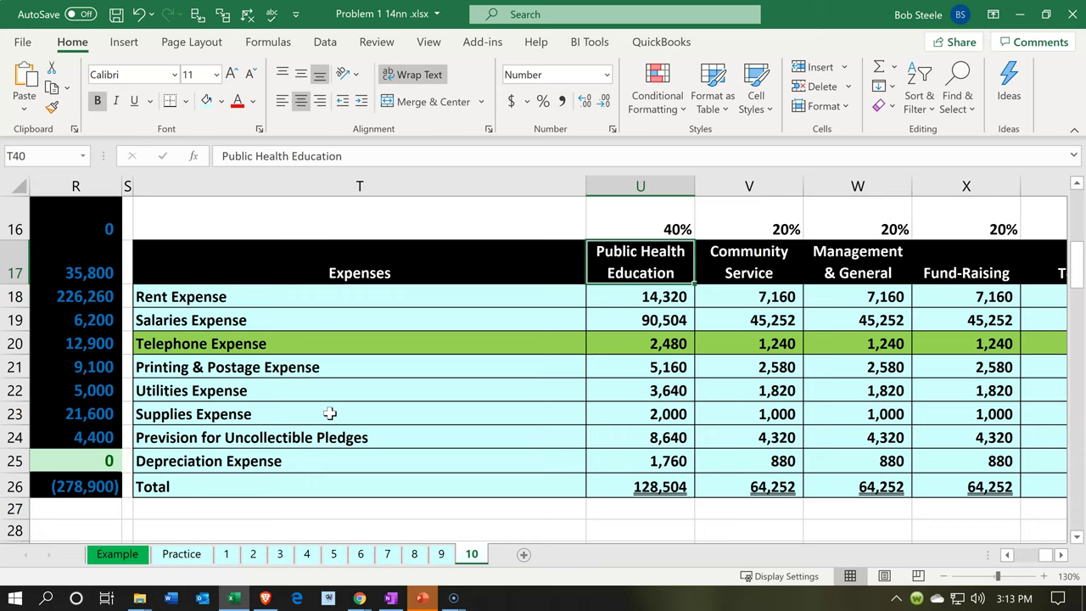
{"action": "key", "text": "Right"}
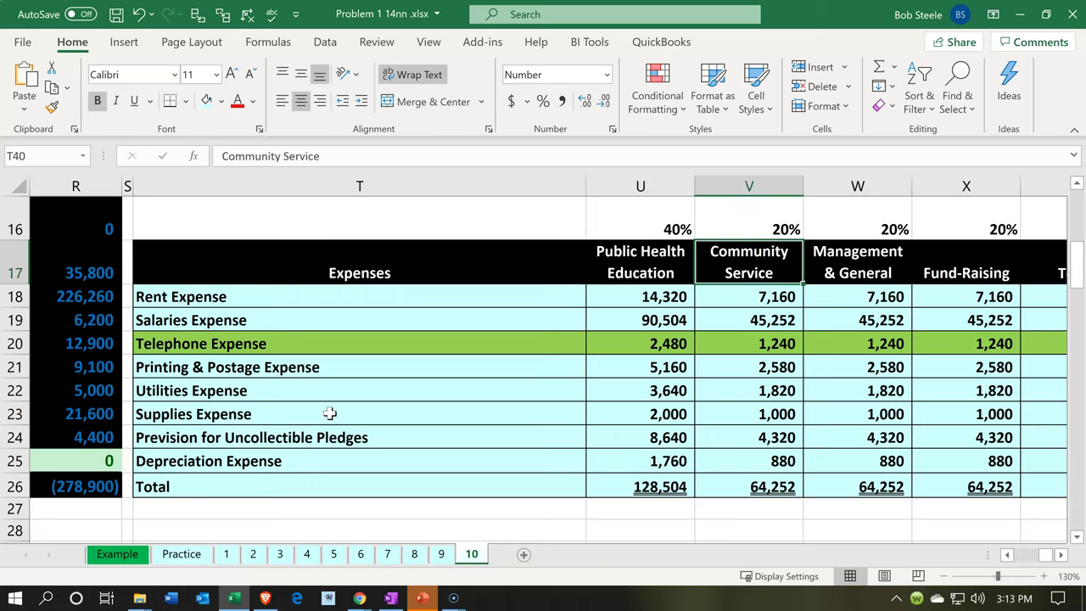
{"action": "key", "text": "Right"}
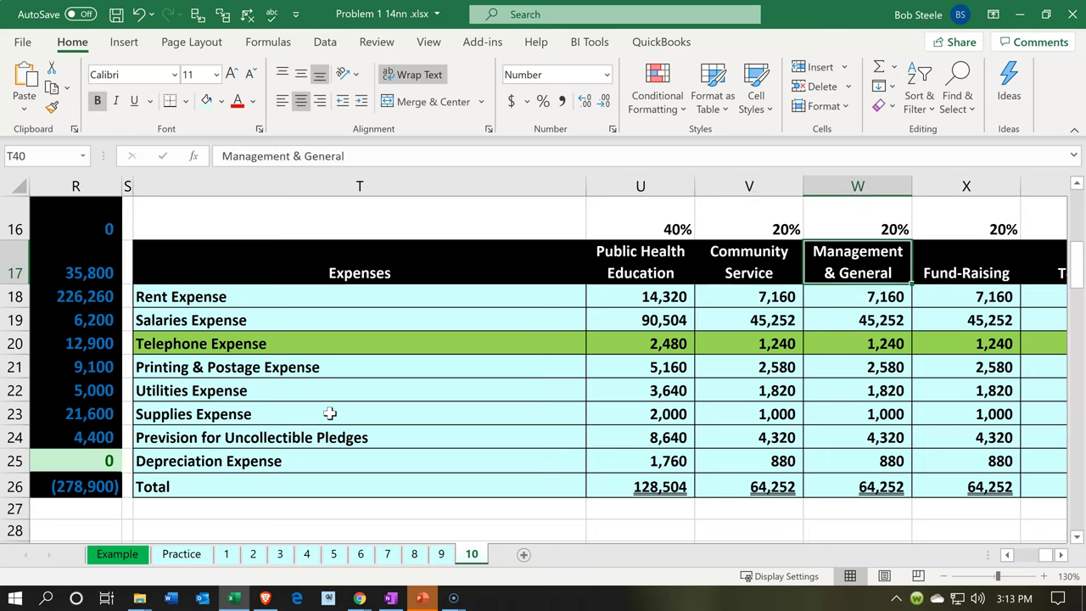
{"action": "key", "text": "Right"}
{"action": "key", "text": "Right"}
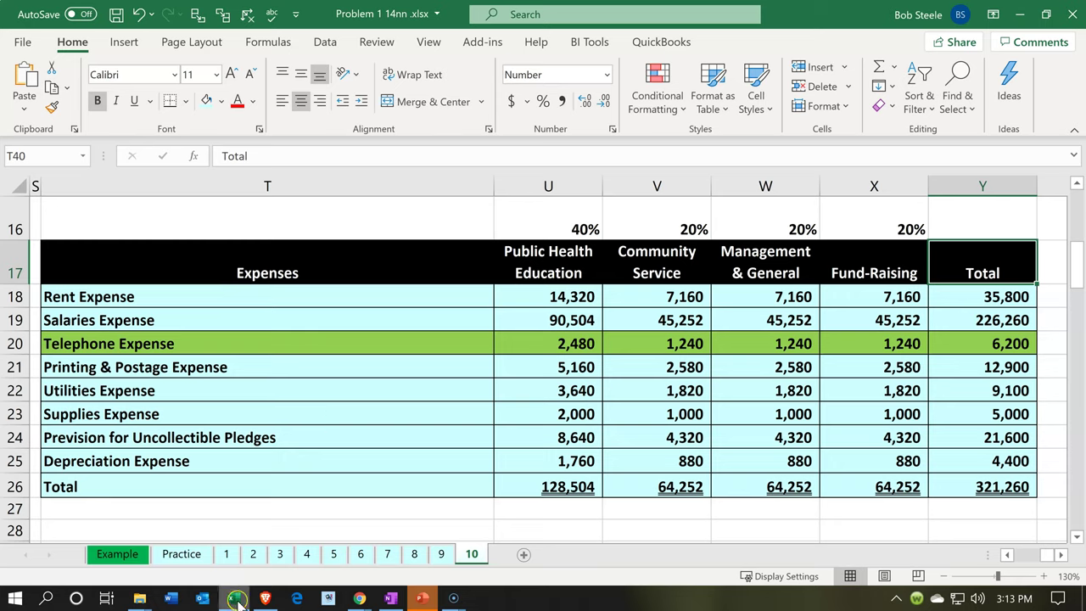
Switch to QuickBooks Online and open the Profit and Loss report from the standard reports' favorites
{"action": "key", "text": "alt+Tab"}
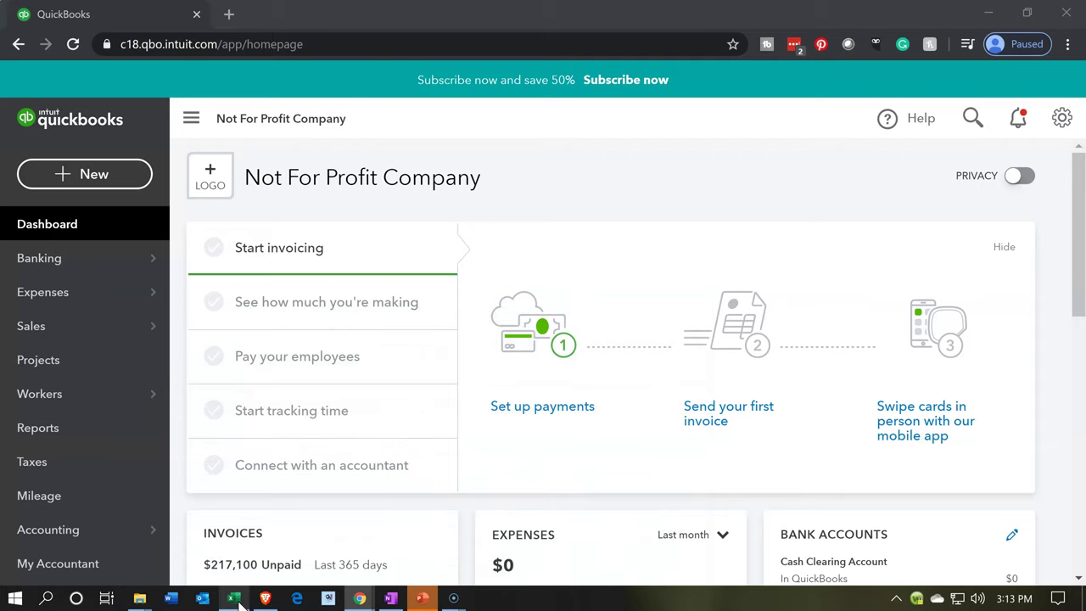
{"action": "left_click", "coordinate": [119, 440]}
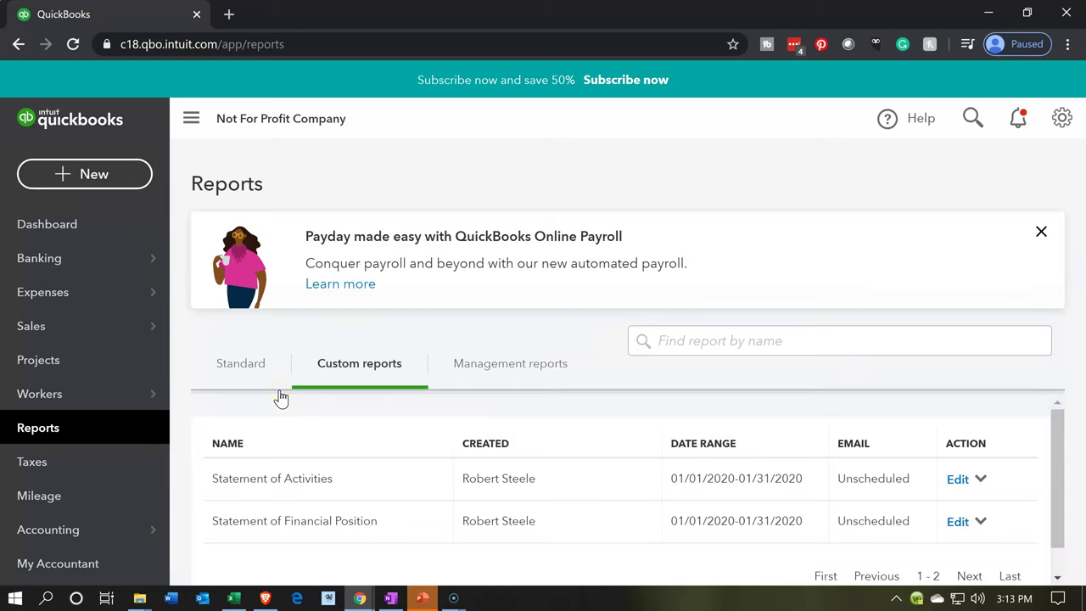
{"action": "left_click", "coordinate": [240, 380]}
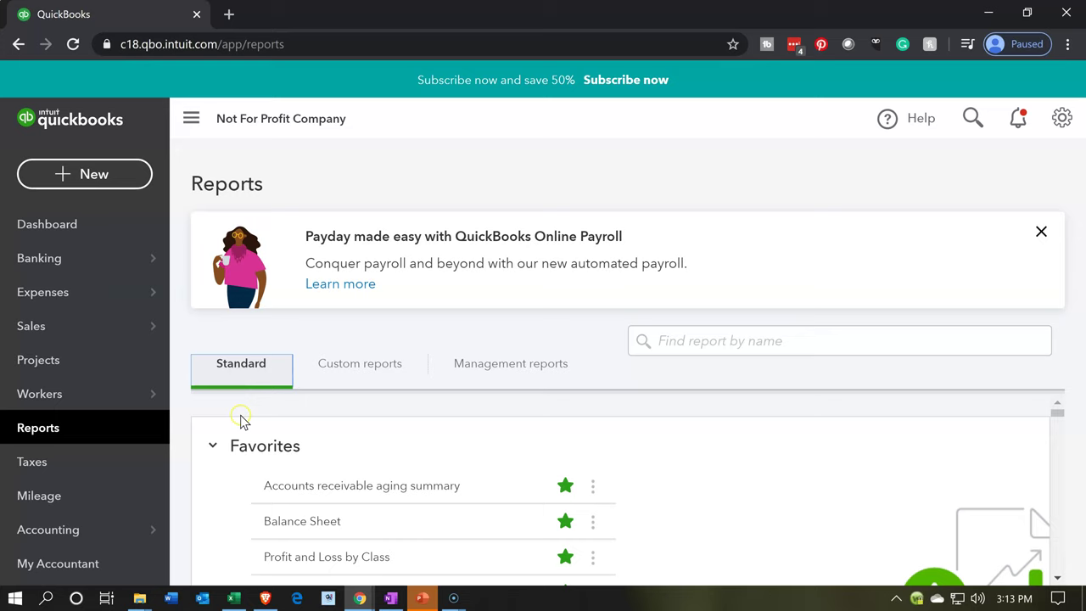
{"action": "scroll", "coordinate": [254, 500], "scroll_direction": "down", "scroll_amount": 1}
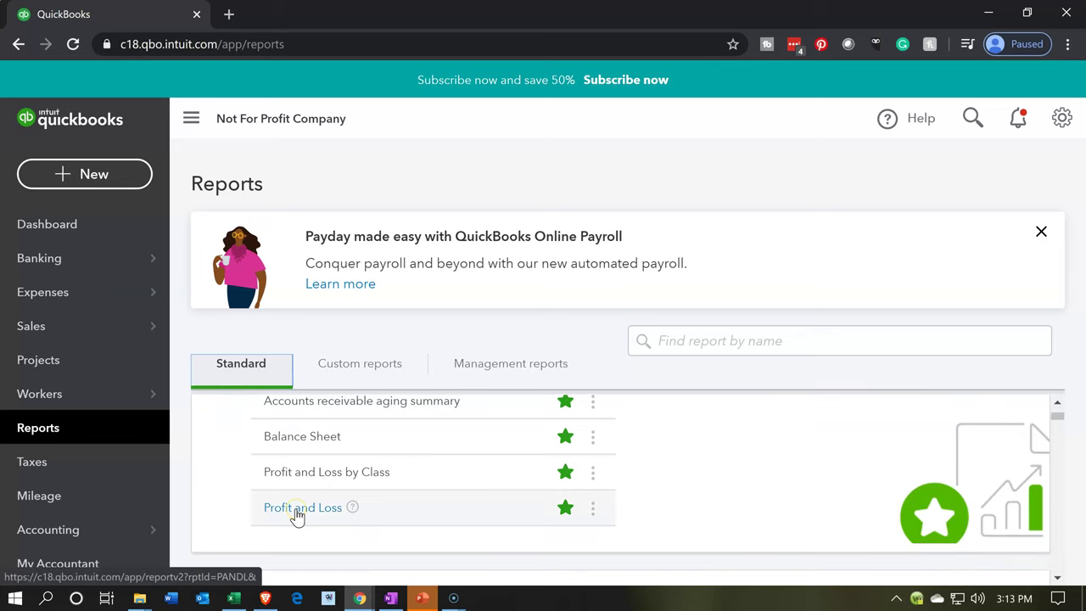
{"action": "left_click", "coordinate": [297, 509]}
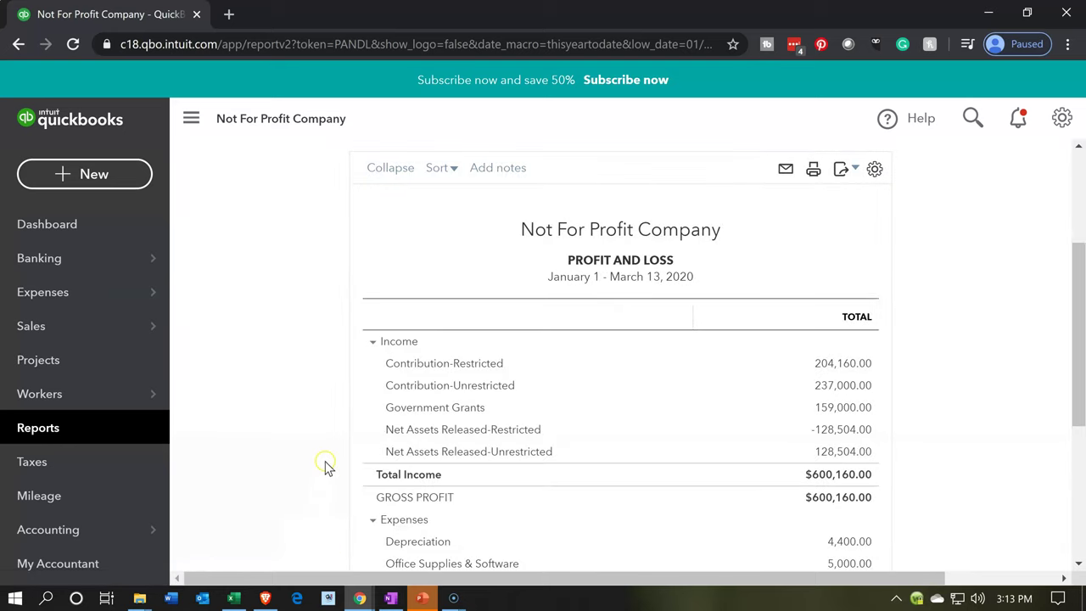
Run the Profit and Loss report for 01/01/2020 to 01/31/2020 and collapse the navigation sidebar
{"action": "left_click", "coordinate": [458, 246]}
{"action": "triple_click", "coordinate": [422, 248]}
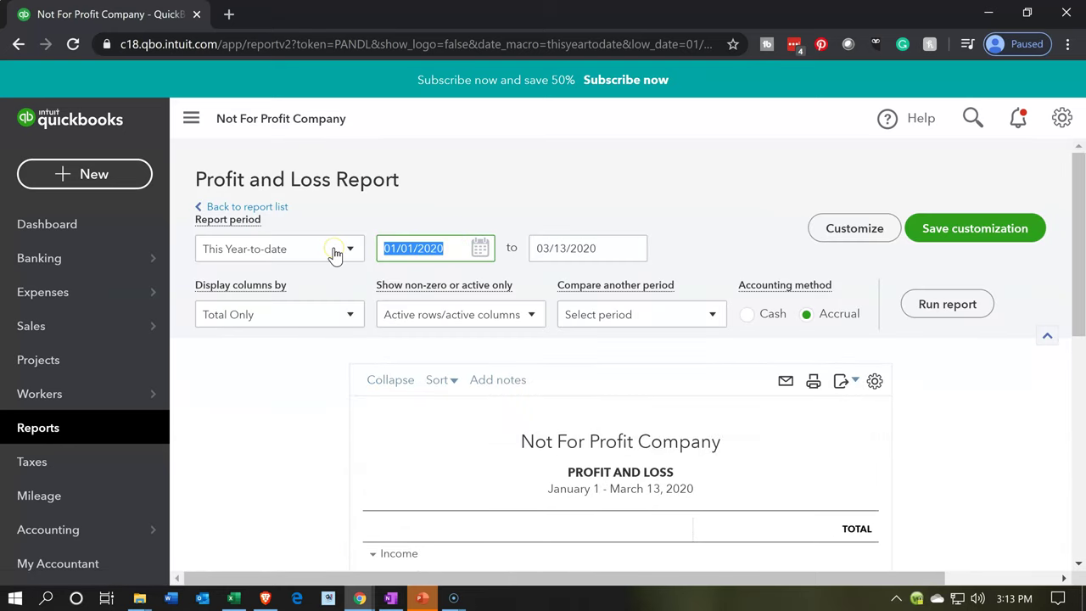
{"action": "key", "text": "Tab"}
{"action": "type", "text": "013120"}
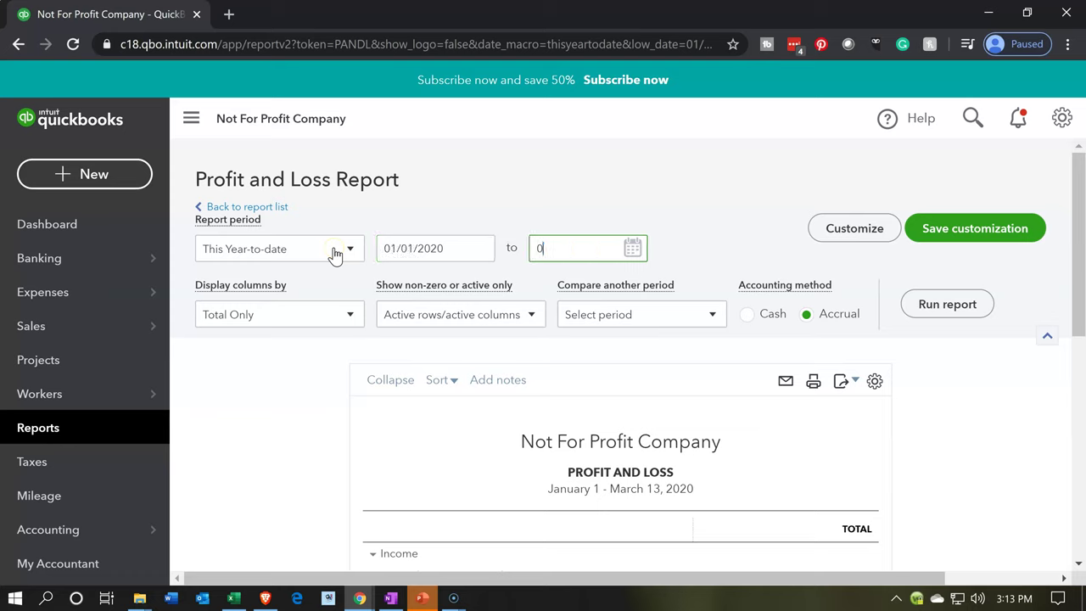
{"action": "key", "text": "Tab"}
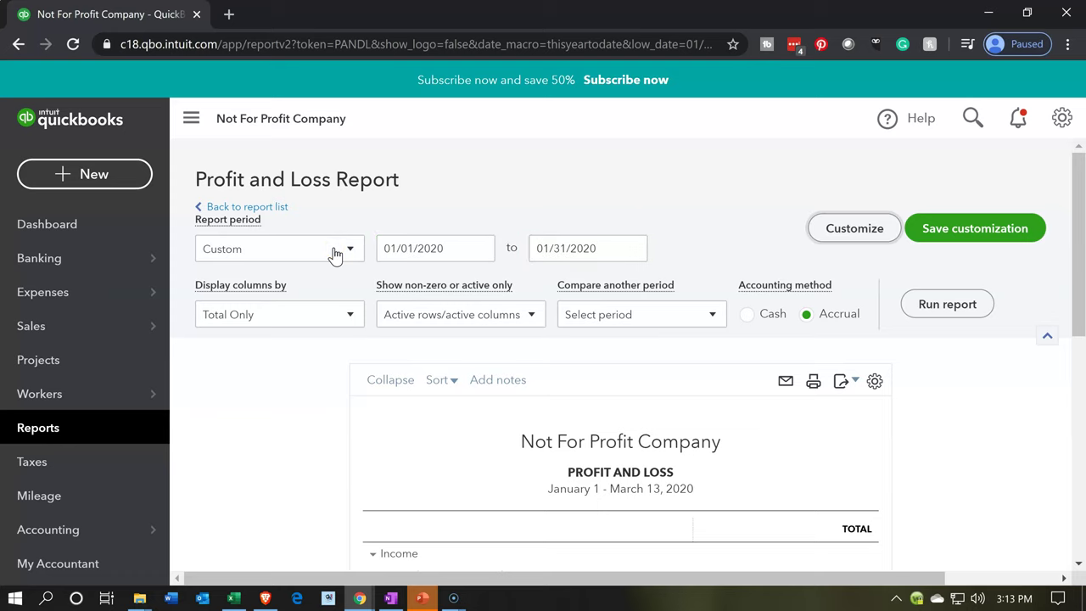
{"action": "left_click", "coordinate": [942, 304]}
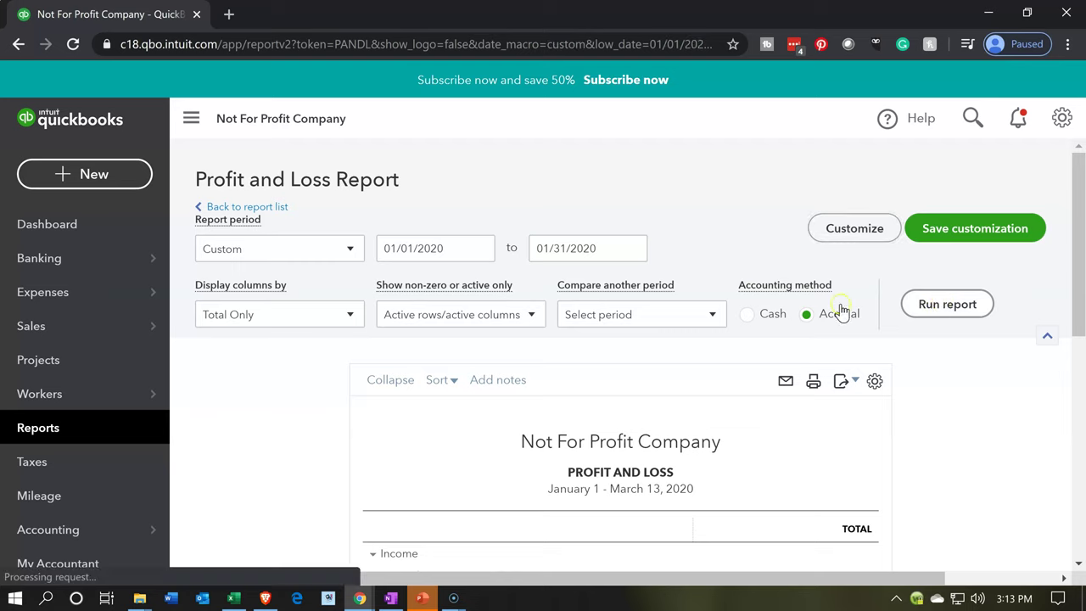
{"action": "left_click", "coordinate": [190, 119]}
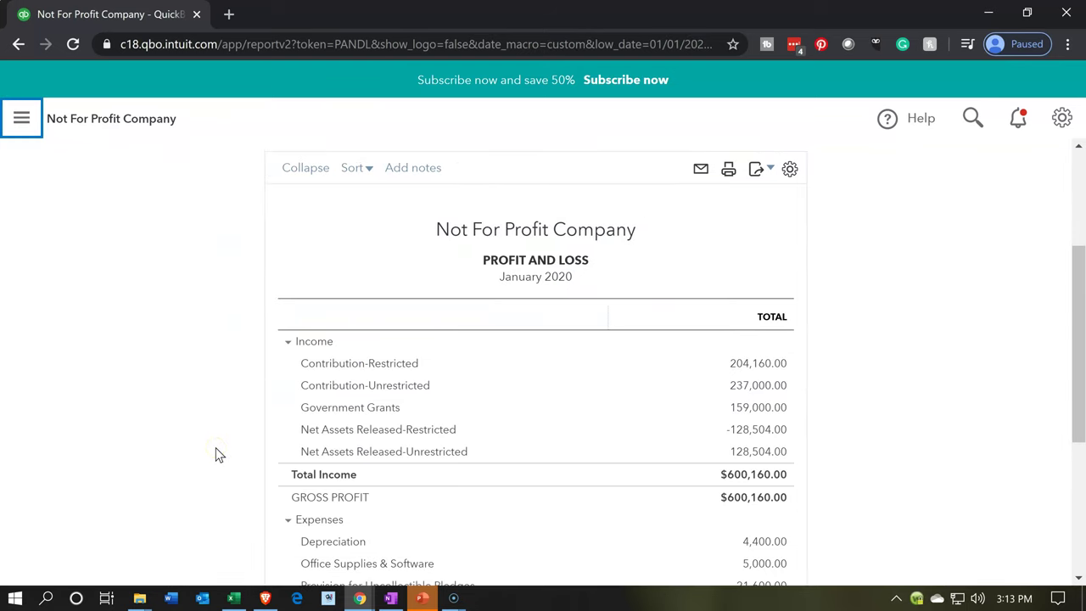
Enlarge the page to 125% and review the Profit and Loss report's income and expense lines
{"action": "key", "text": "ctrl+plus"}
{"action": "key", "text": "ctrl+plus"}
{"action": "key", "text": "ctrl+plus"}
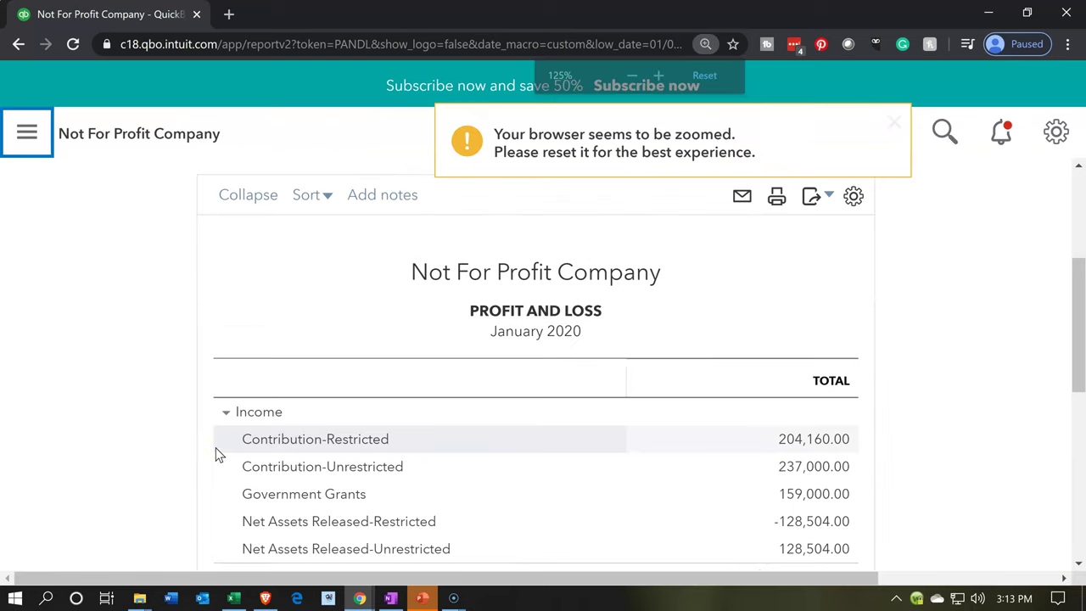
{"action": "left_click", "coordinate": [215, 440]}
{"action": "key", "text": "ctrl+minus"}
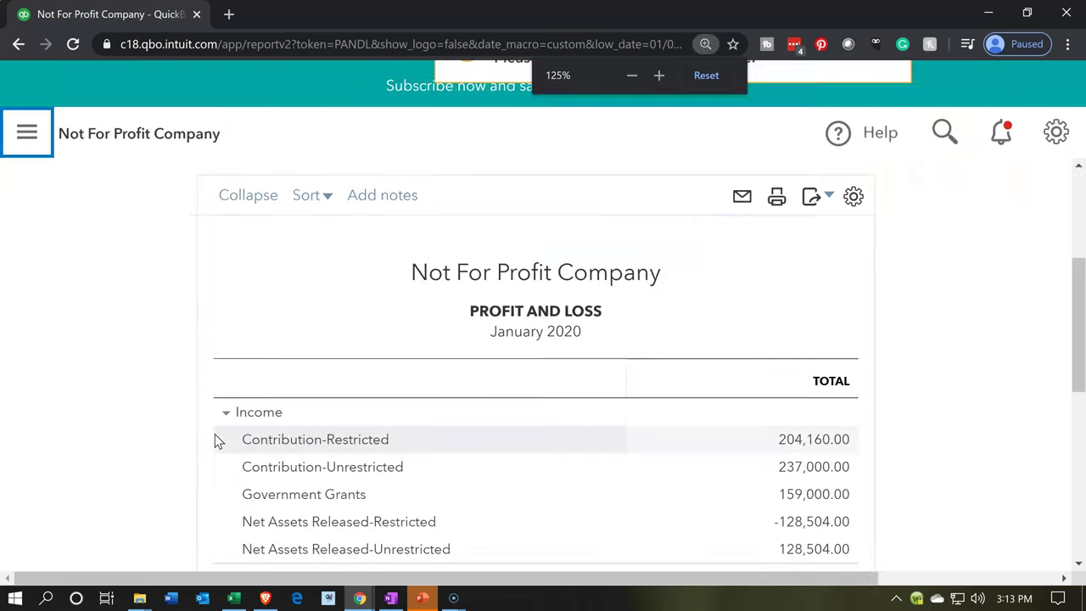
{"action": "left_click", "coordinate": [201, 456]}
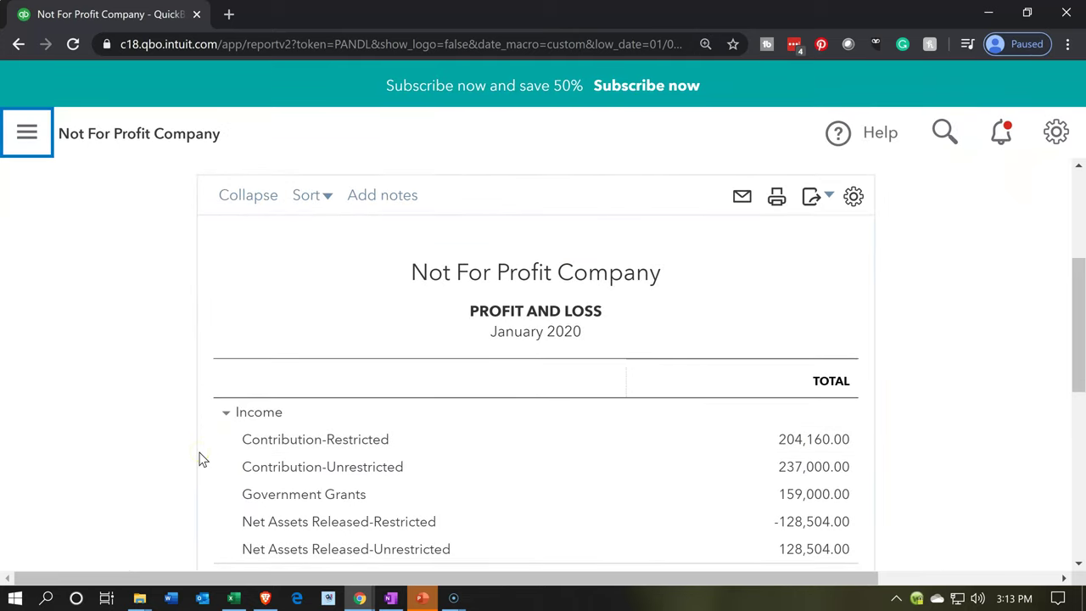
{"action": "scroll", "coordinate": [201, 459], "scroll_direction": "down", "scroll_amount": 4}
{"action": "left_click", "coordinate": [200, 448]}
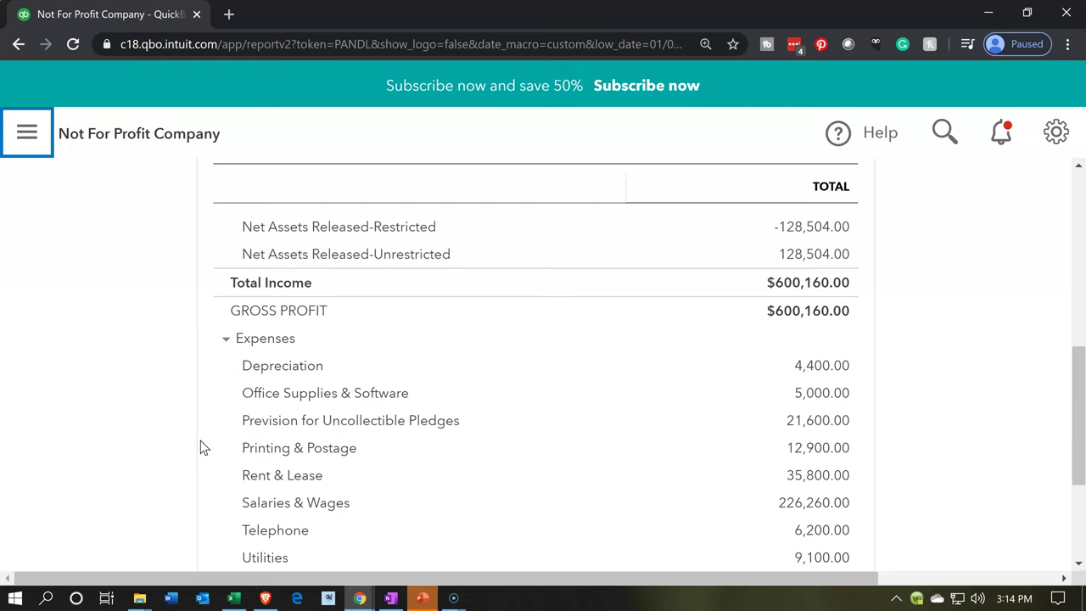
{"action": "left_click", "coordinate": [153, 447]}
Display the Profit and Loss report's columns by Classes and run the report
{"action": "scroll", "coordinate": [153, 454], "scroll_direction": "up", "scroll_amount": 6}
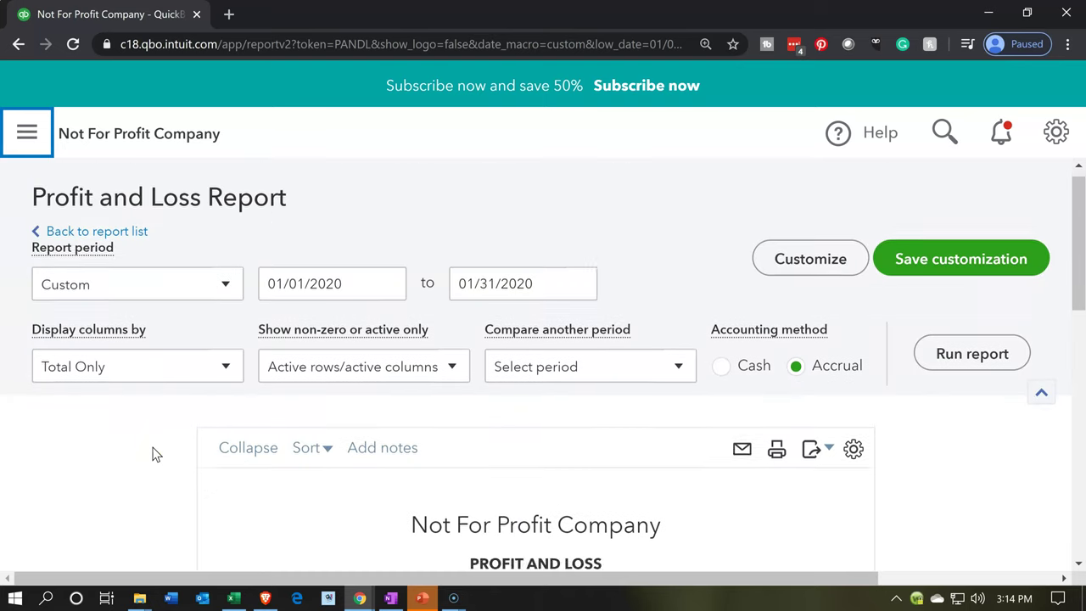
{"action": "left_click", "coordinate": [188, 393]}
{"action": "left_click", "coordinate": [160, 377]}
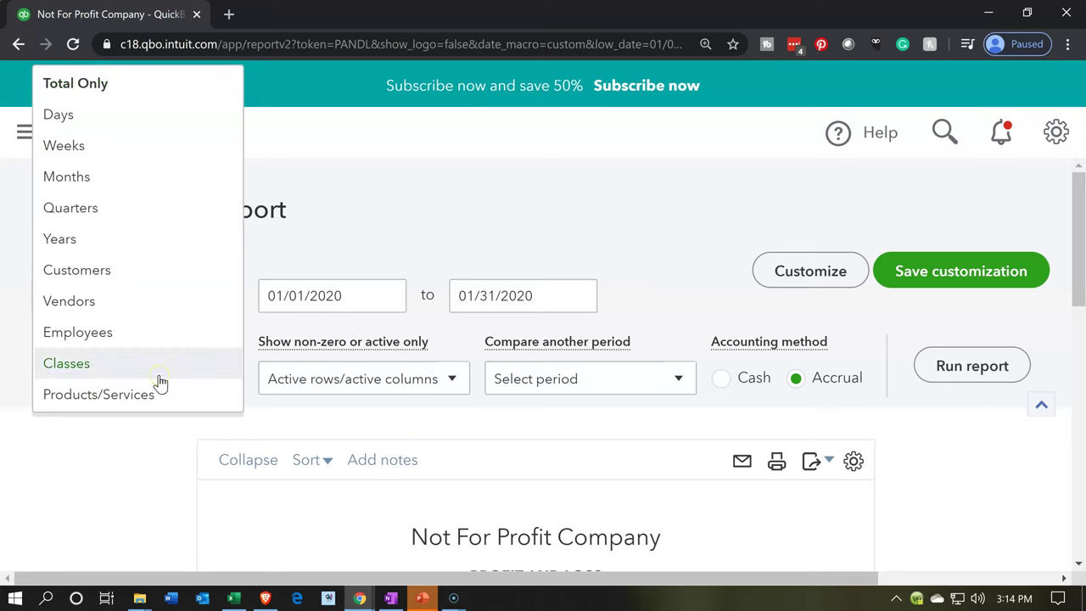
{"action": "left_click", "coordinate": [933, 388]}
{"action": "left_click", "coordinate": [937, 370]}
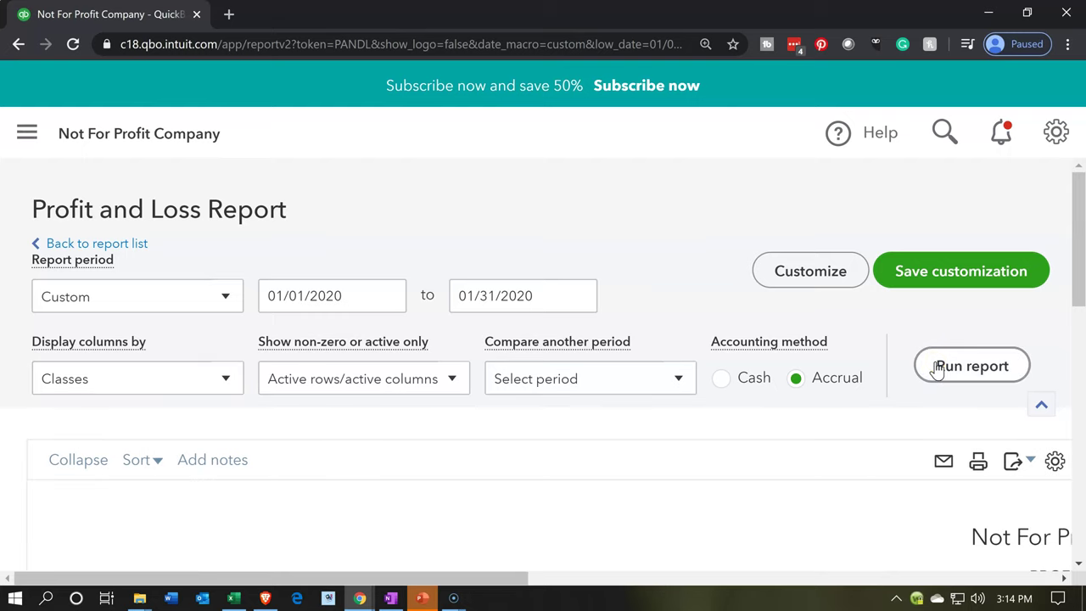
Examine income and expenses by class, comparing the restricted columns with the unrestricted, Admin, Fundraising and Programs columns
{"action": "scroll", "coordinate": [396, 407], "scroll_direction": "down", "scroll_amount": 3}
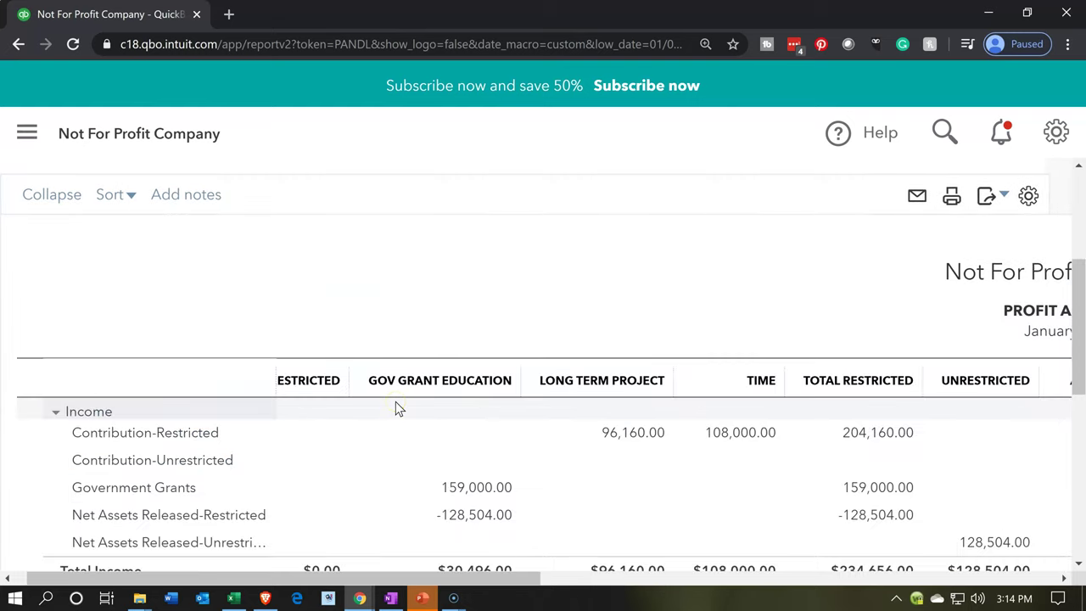
{"action": "scroll", "coordinate": [398, 408], "scroll_direction": "down", "scroll_amount": 1}
{"action": "scroll", "coordinate": [397, 408], "scroll_direction": "down", "scroll_amount": 1}
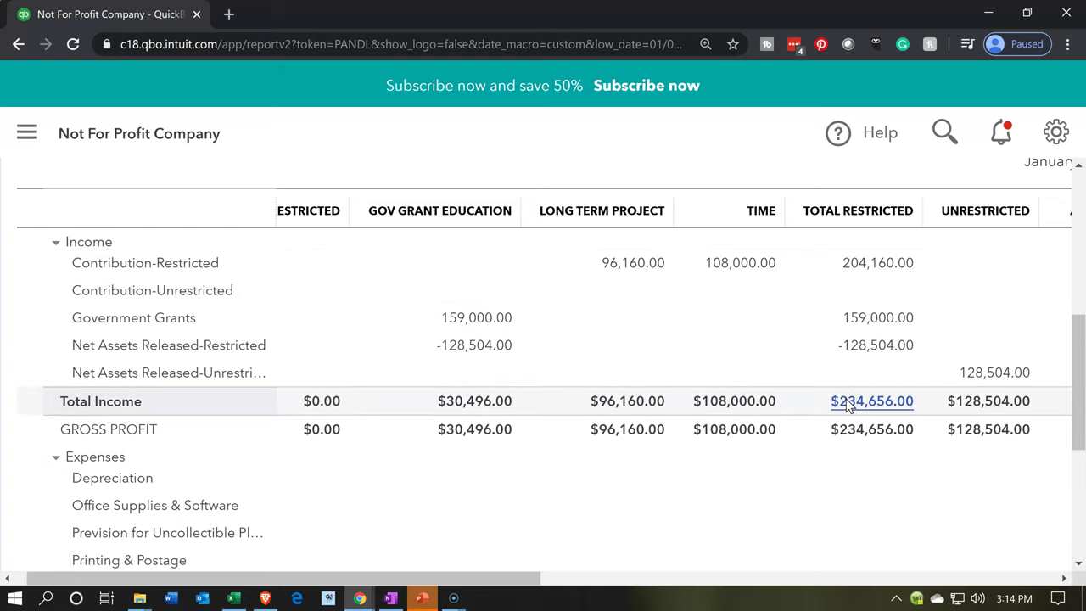
{"action": "scroll", "coordinate": [846, 405], "scroll_direction": "down", "scroll_amount": 2}
{"action": "left_click", "coordinate": [846, 433]}
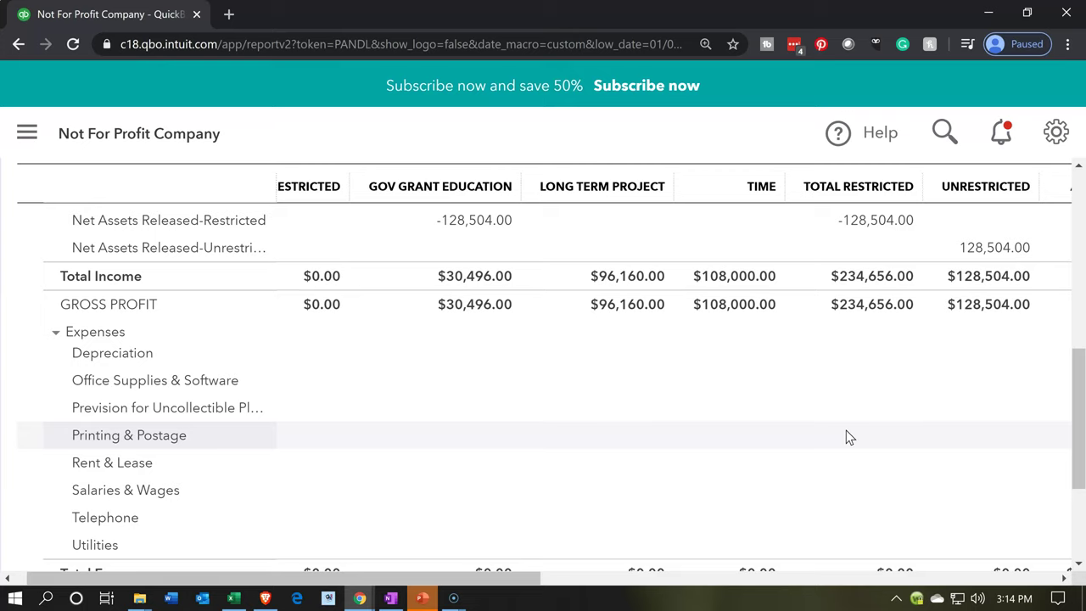
{"action": "scroll", "coordinate": [846, 434], "scroll_direction": "up", "scroll_amount": 2}
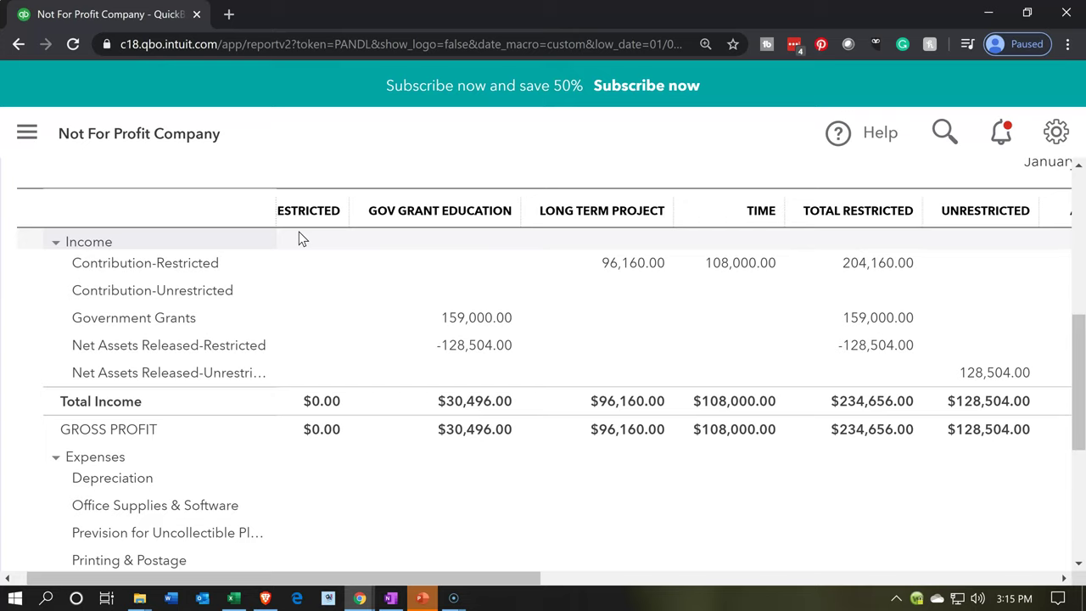
{"action": "scroll", "coordinate": [299, 232], "scroll_direction": "down", "scroll_amount": 2}
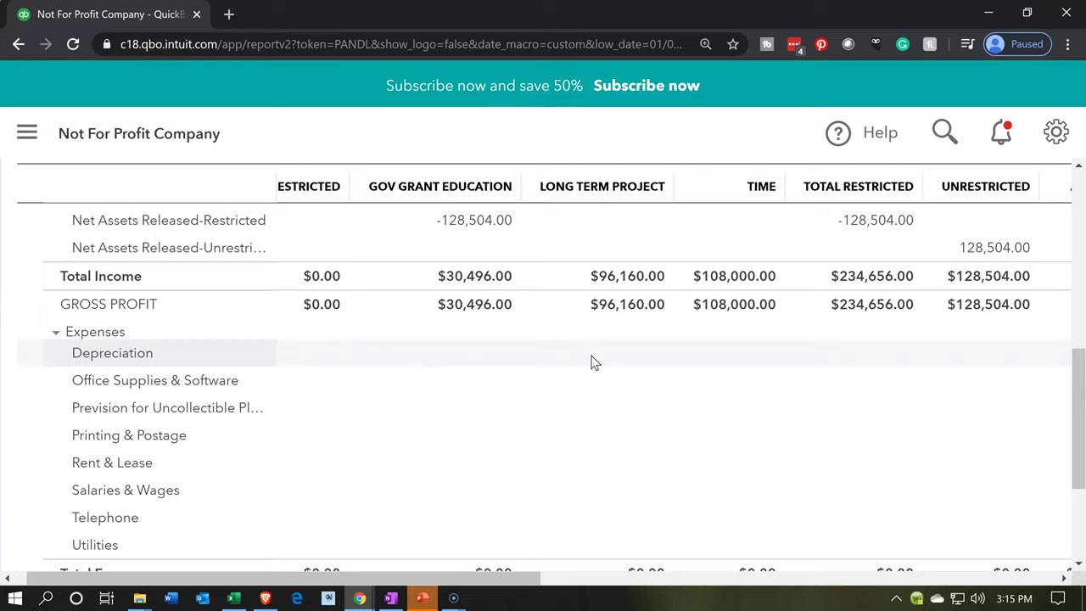
{"action": "left_click", "coordinate": [868, 238]}
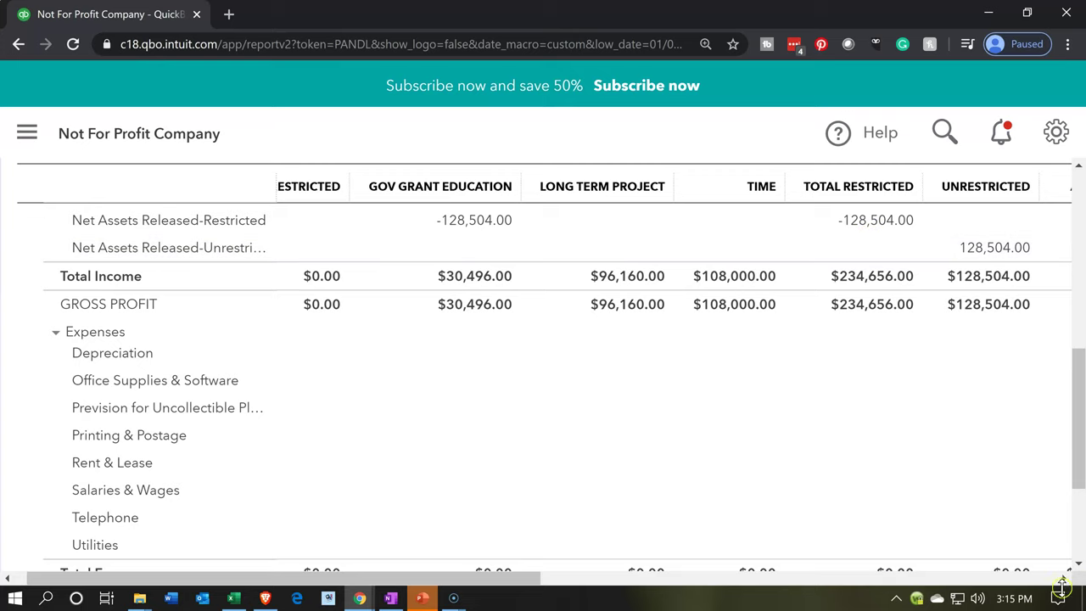
{"action": "left_click_drag", "start_coordinate": [1064, 581], "coordinate": [1064, 581]}
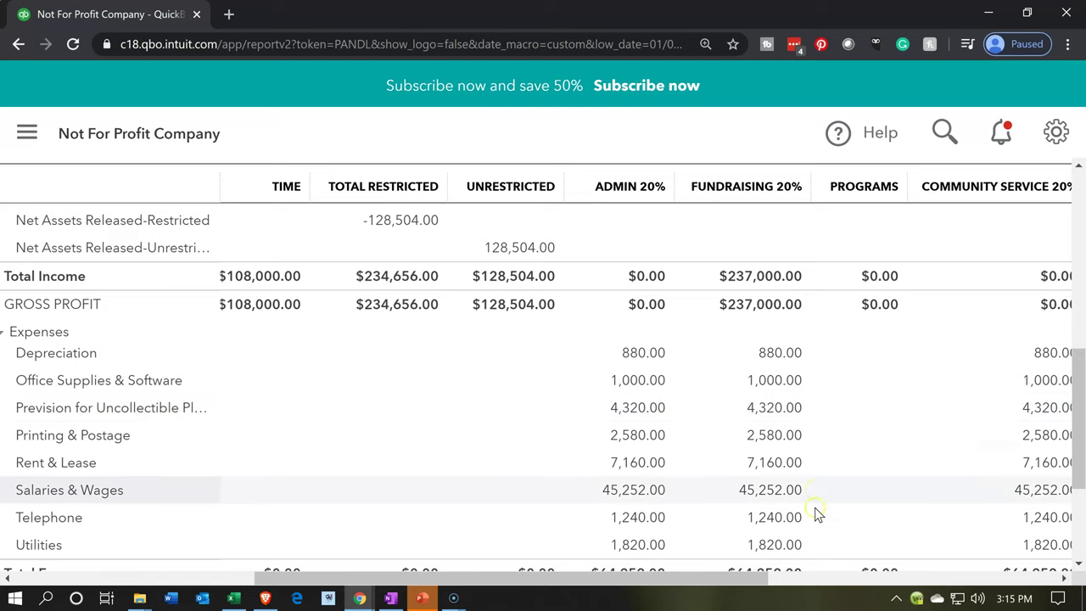
{"action": "left_click_drag", "start_coordinate": [749, 578], "coordinate": [594, 577]}
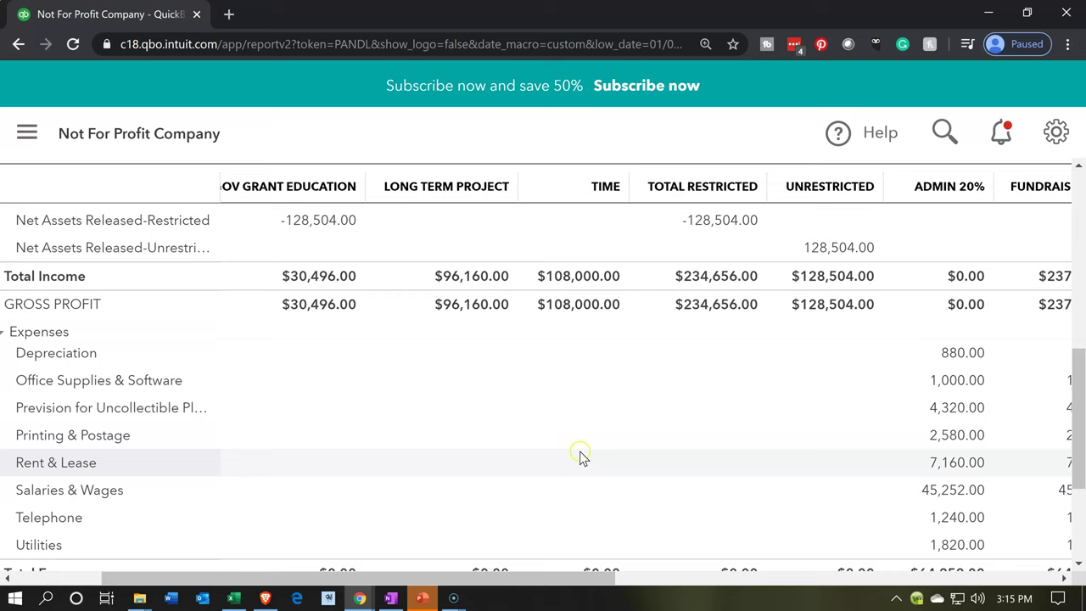
{"action": "scroll", "coordinate": [581, 456], "scroll_direction": "up", "scroll_amount": 3}
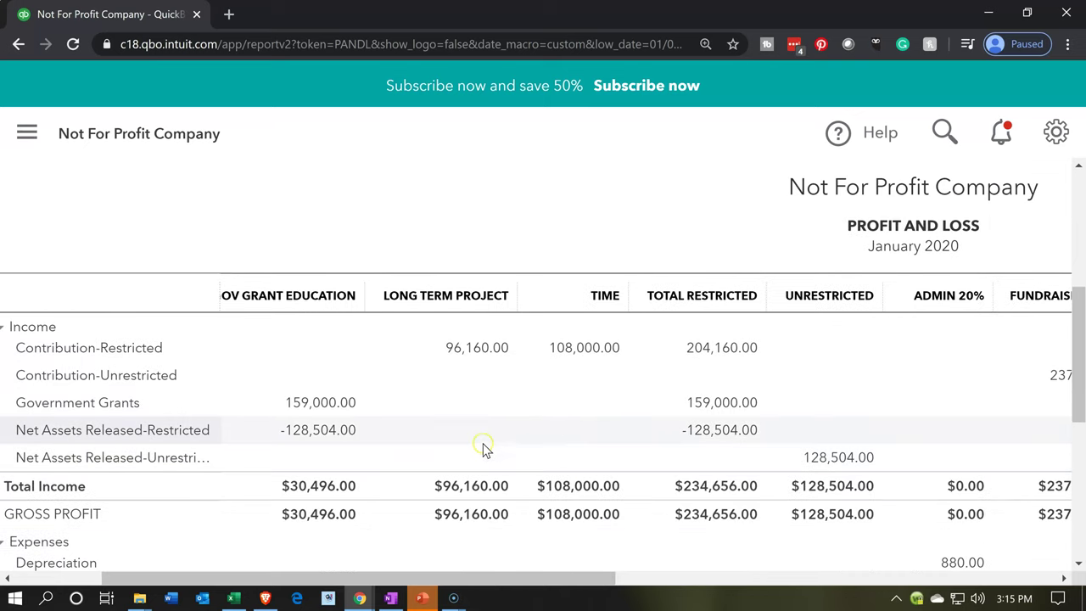
{"action": "left_click", "coordinate": [538, 435]}
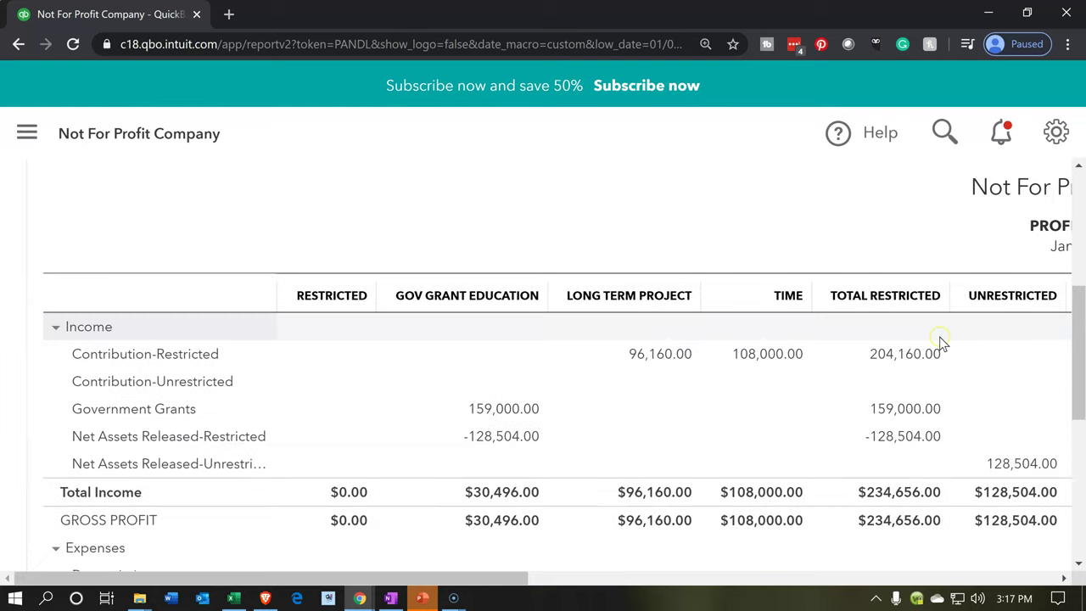
Open the report's customization settings and enable the Class filter
{"action": "scroll", "coordinate": [941, 342], "scroll_direction": "up", "scroll_amount": 4}
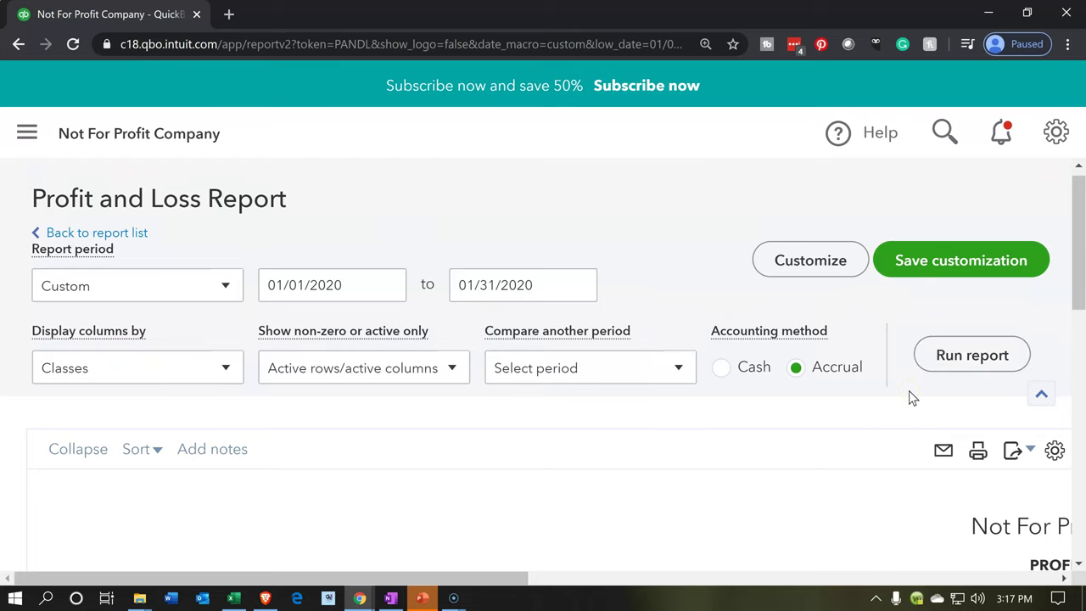
{"action": "scroll", "coordinate": [909, 390], "scroll_direction": "up", "scroll_amount": 1}
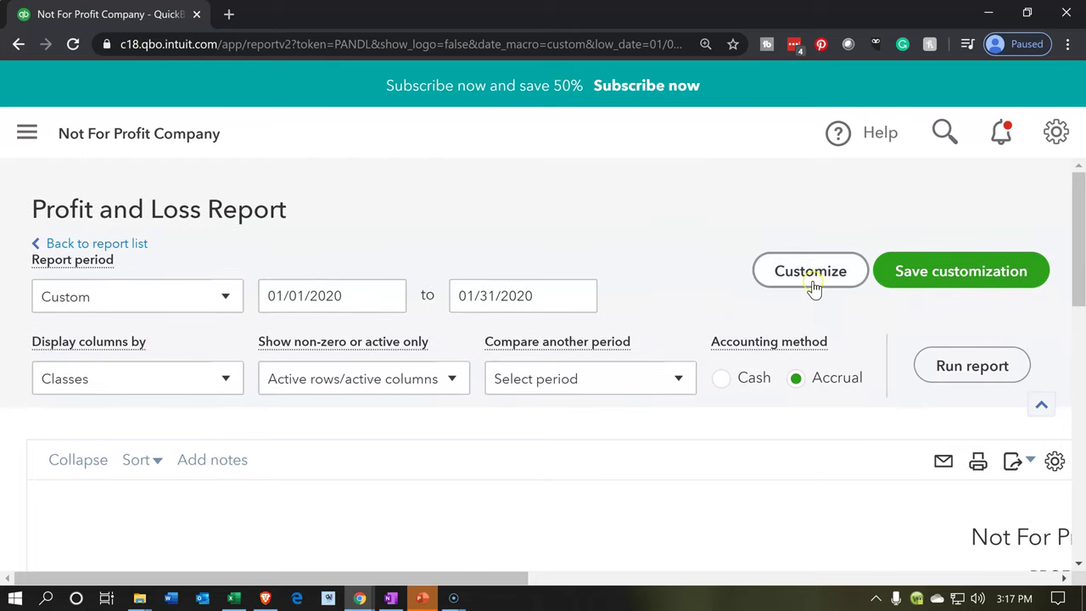
{"action": "left_click", "coordinate": [812, 285]}
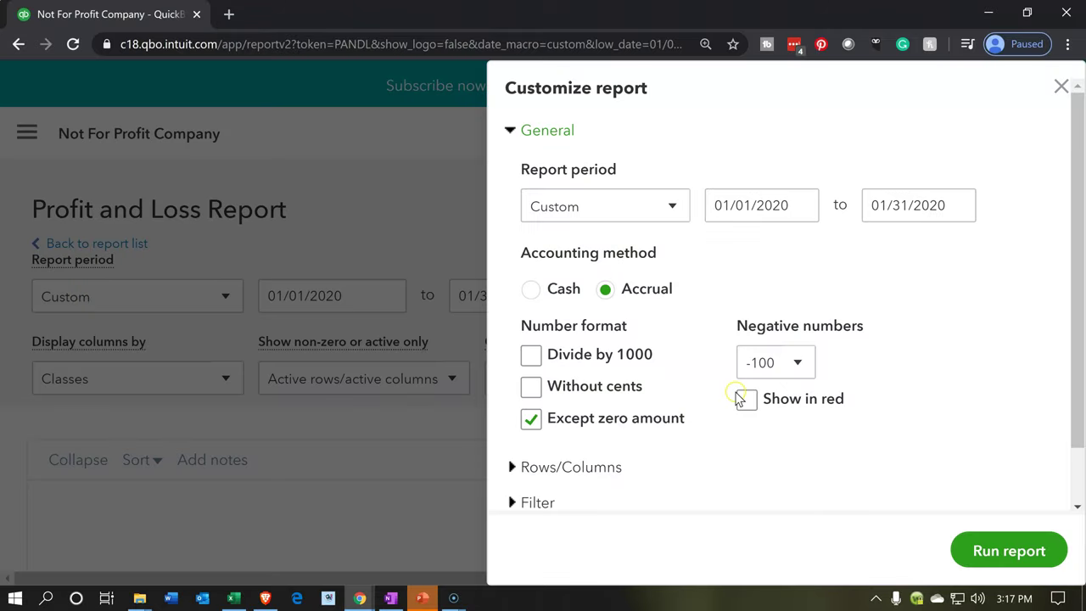
{"action": "scroll", "coordinate": [713, 412], "scroll_direction": "down", "scroll_amount": 1}
{"action": "left_click", "coordinate": [517, 449]}
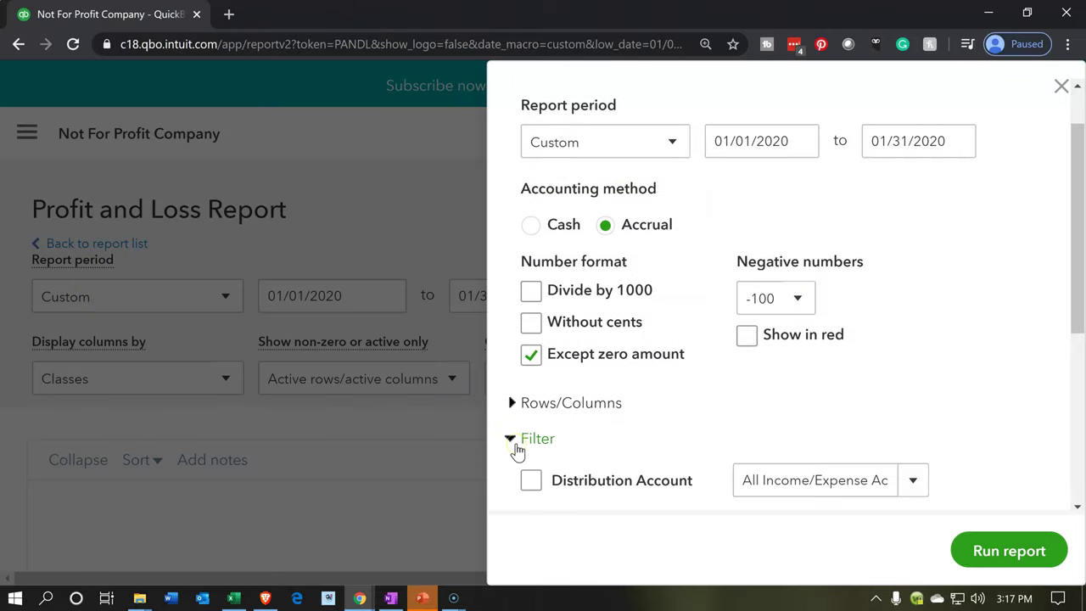
{"action": "scroll", "coordinate": [517, 450], "scroll_direction": "down", "scroll_amount": 3}
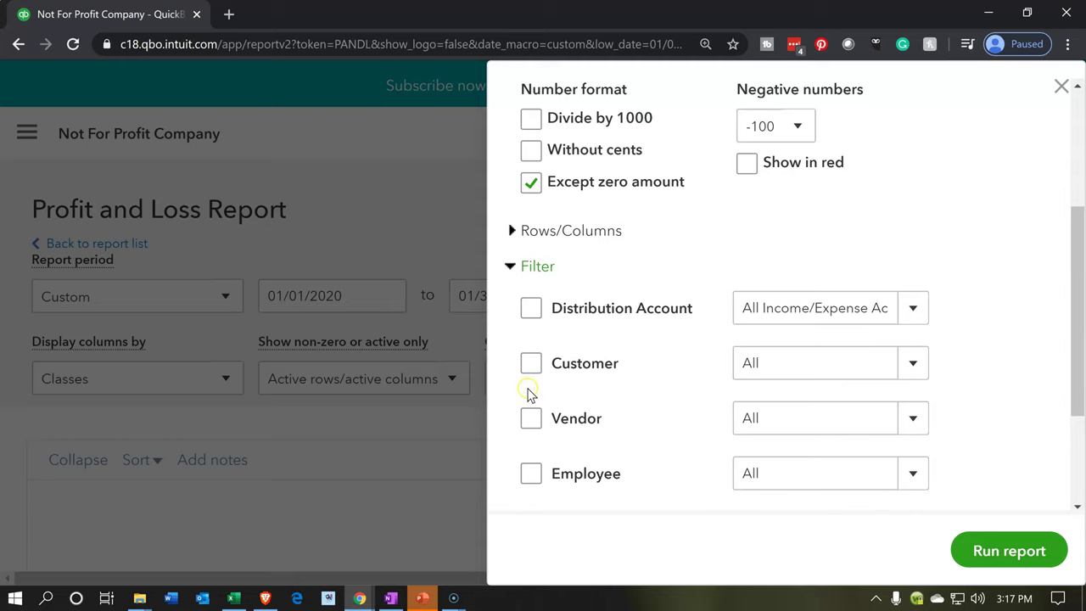
{"action": "scroll", "coordinate": [526, 444], "scroll_direction": "down", "scroll_amount": 1}
{"action": "left_click", "coordinate": [530, 447]}
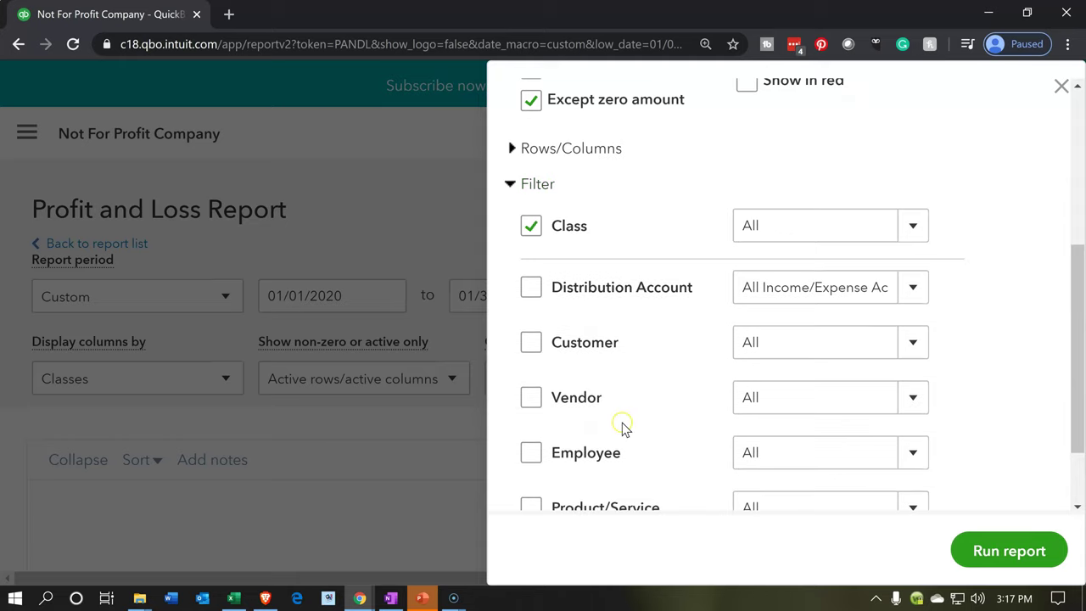
Filter the report to Unrestricted and its Admin 20%, Fundraising 20%, Programs, Community Service 20% and Education 40% subclasses, and run it
{"action": "left_click", "coordinate": [912, 225]}
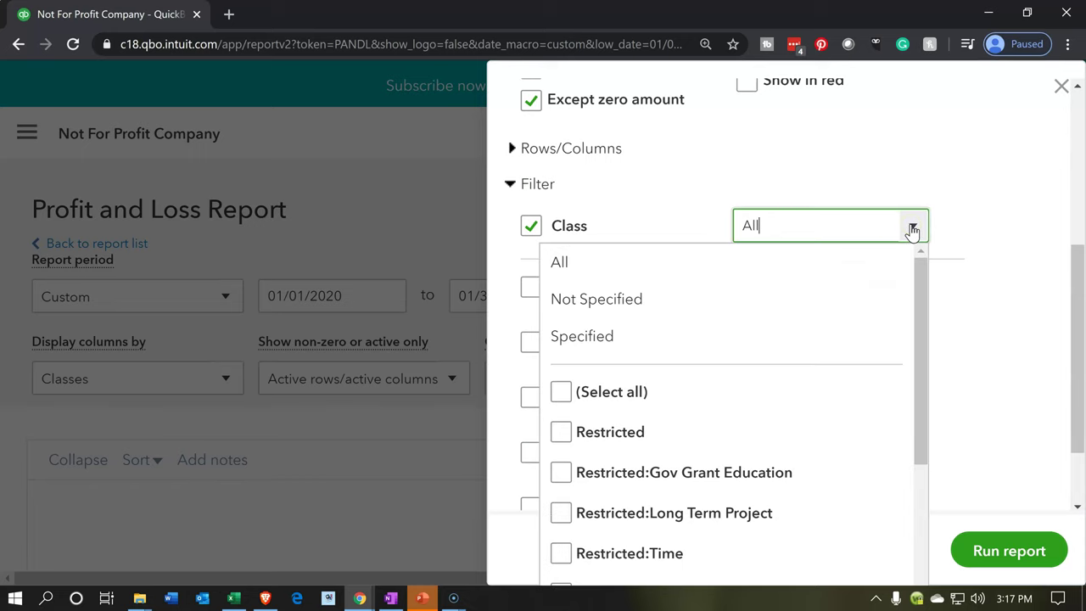
{"action": "scroll", "coordinate": [790, 383], "scroll_direction": "down", "scroll_amount": 2}
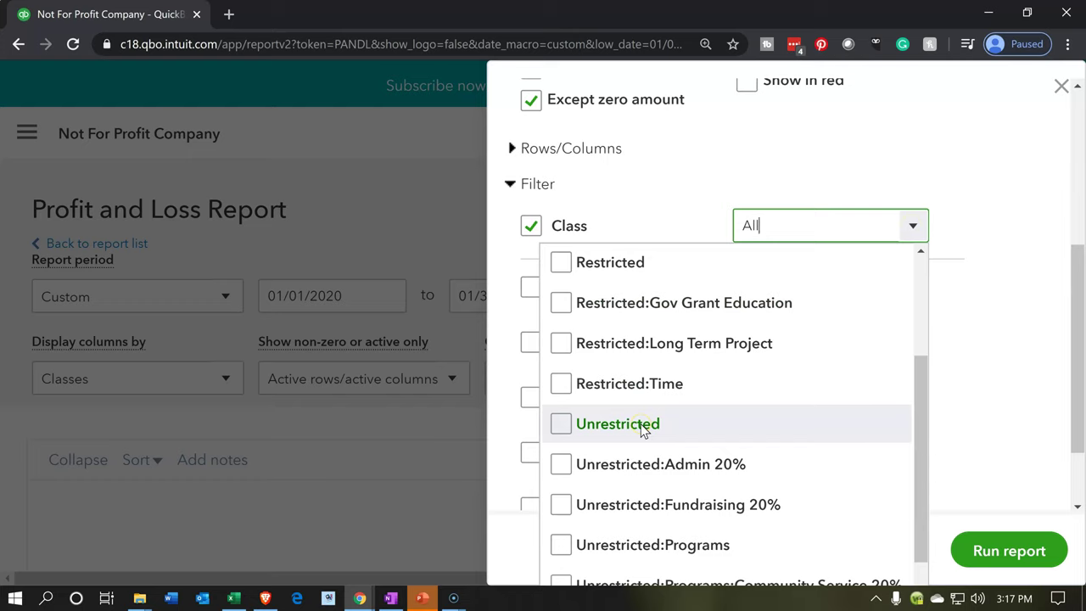
{"action": "left_click", "coordinate": [564, 433]}
{"action": "left_click", "coordinate": [563, 433]}
{"action": "left_click", "coordinate": [563, 467]}
{"action": "left_click", "coordinate": [564, 506]}
{"action": "scroll", "coordinate": [626, 460], "scroll_direction": "down", "scroll_amount": 1}
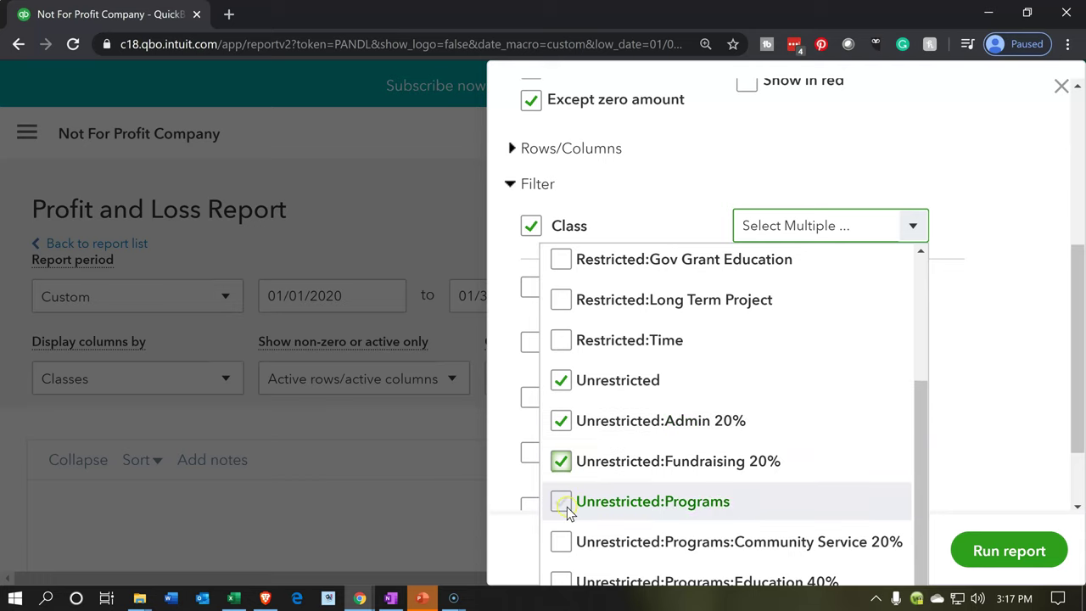
{"action": "left_click", "coordinate": [561, 541]}
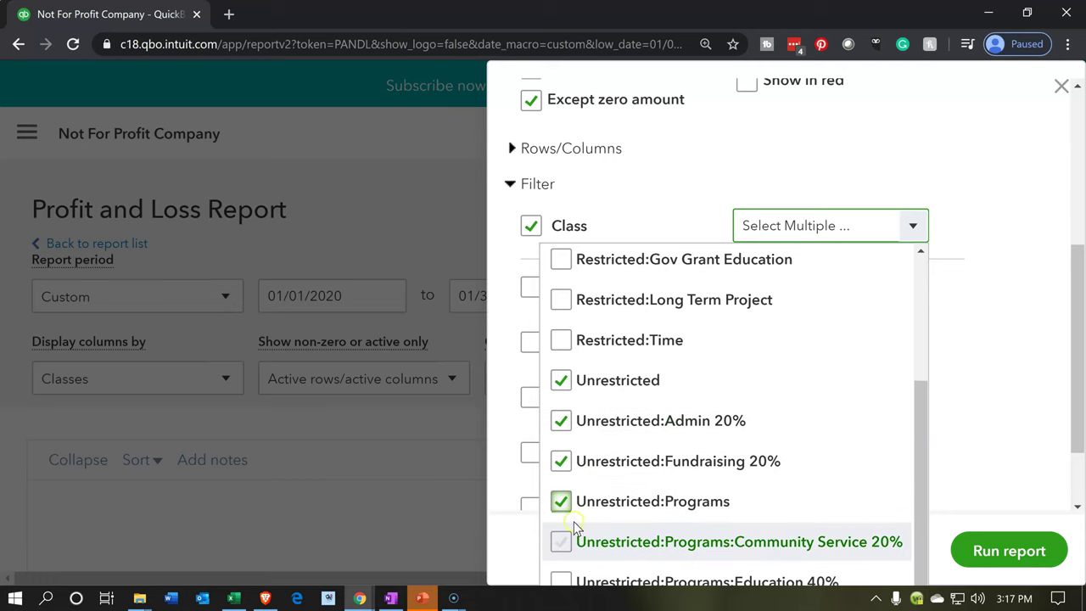
{"action": "left_click", "coordinate": [556, 582]}
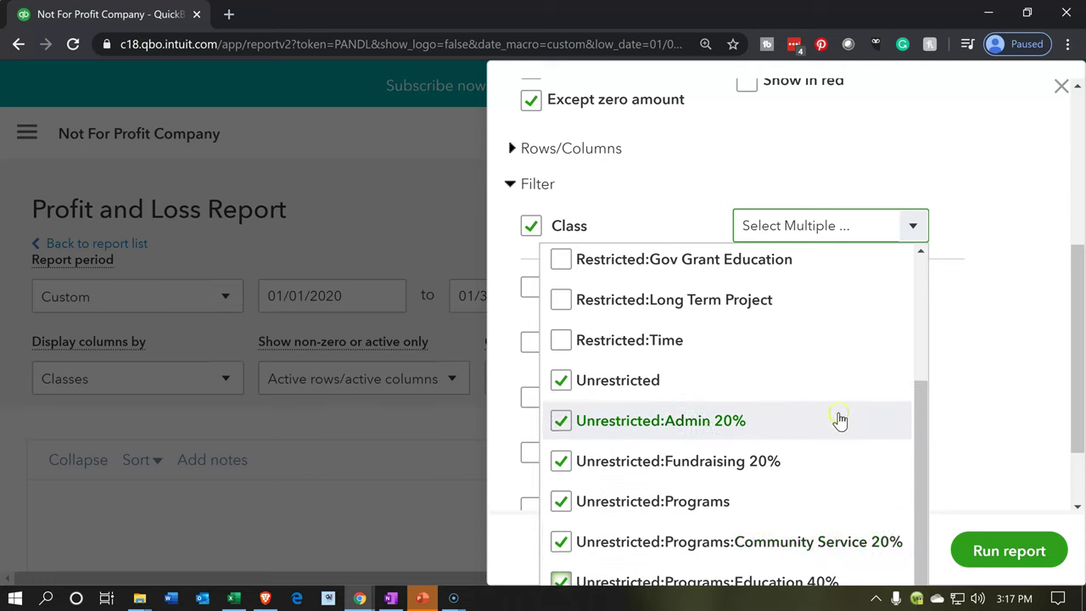
{"action": "scroll", "coordinate": [1009, 338], "scroll_direction": "down", "scroll_amount": 2}
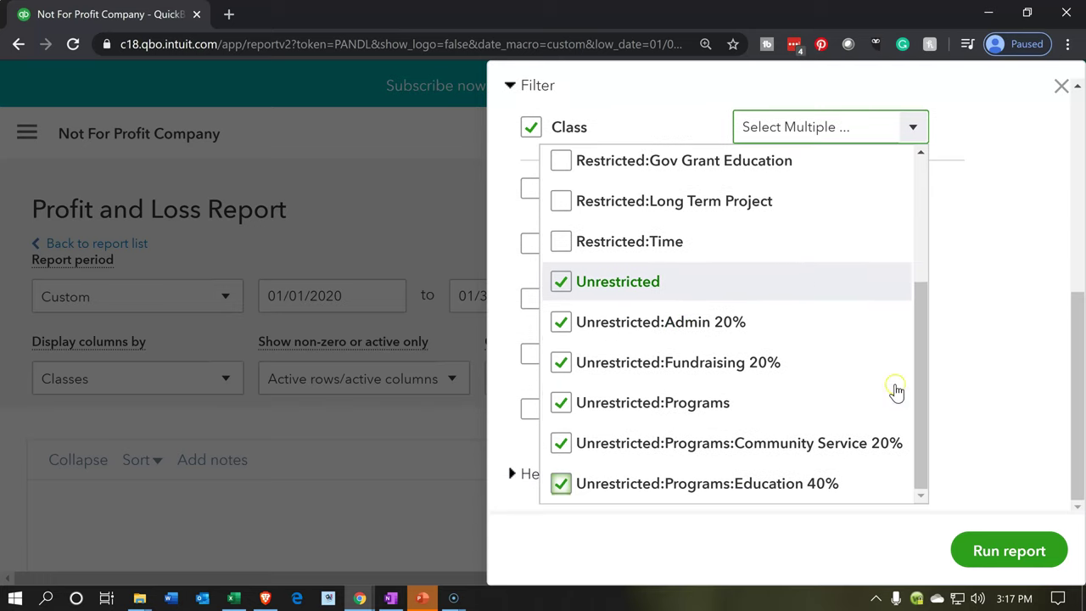
{"action": "left_click", "coordinate": [990, 308]}
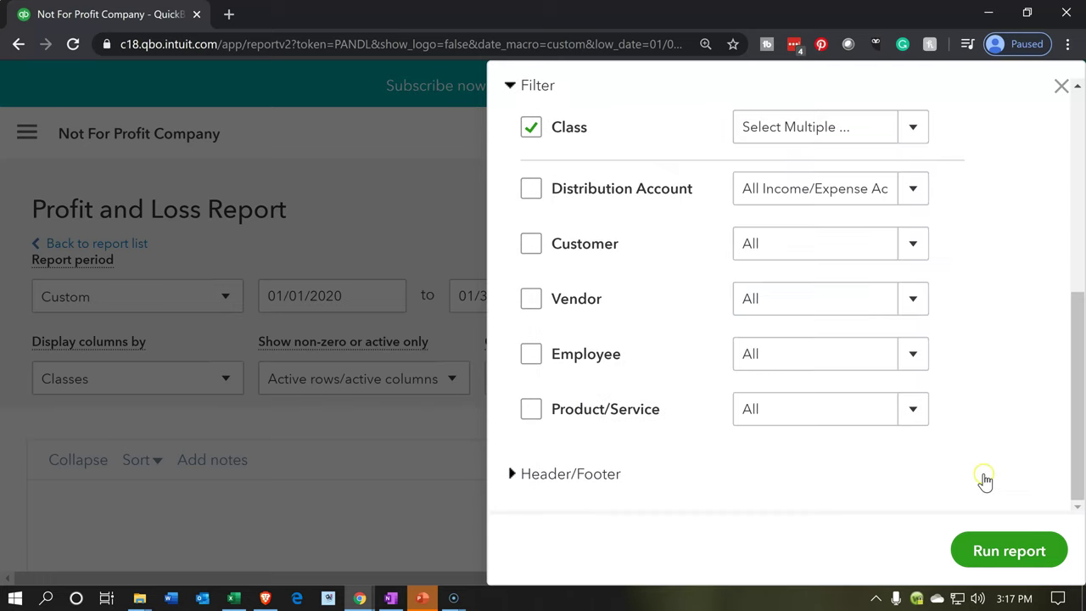
{"action": "left_click", "coordinate": [1000, 544]}
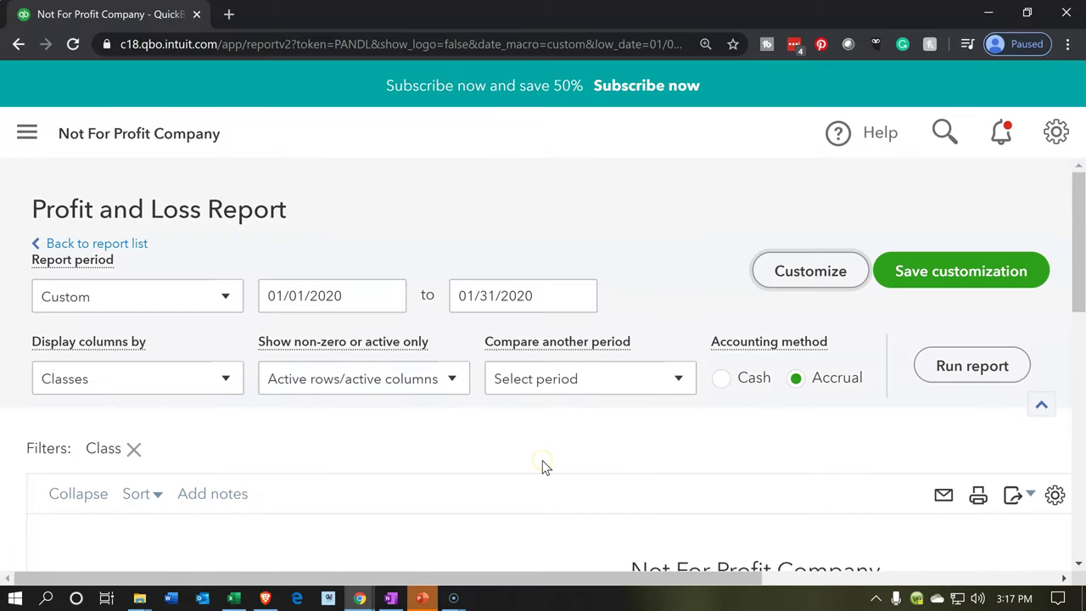
Review the filtered report's income, expenses and net income across the unrestricted class columns
{"action": "scroll", "coordinate": [316, 486], "scroll_direction": "down", "scroll_amount": 3}
{"action": "scroll", "coordinate": [314, 483], "scroll_direction": "up", "scroll_amount": 1}
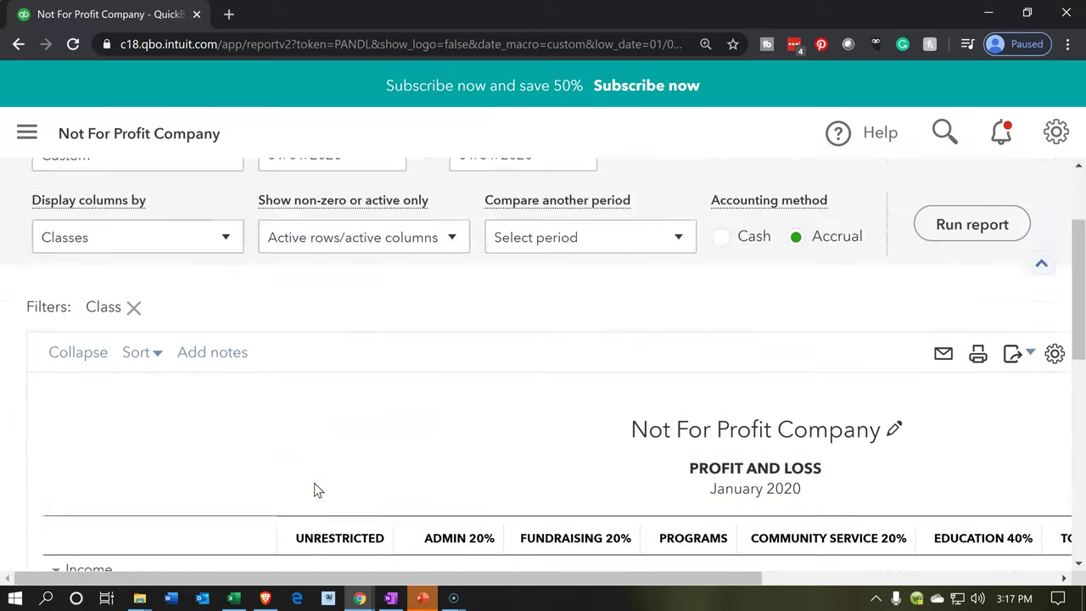
{"action": "scroll", "coordinate": [314, 479], "scroll_direction": "down", "scroll_amount": 1}
{"action": "scroll", "coordinate": [314, 475], "scroll_direction": "down", "scroll_amount": 4}
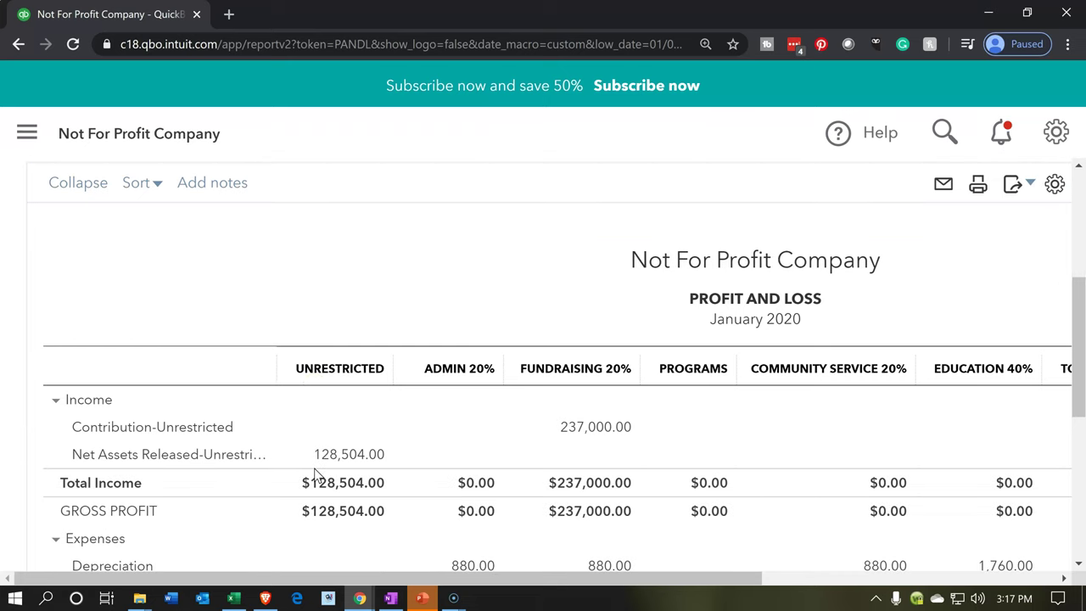
{"action": "scroll", "coordinate": [314, 475], "scroll_direction": "down", "scroll_amount": 1}
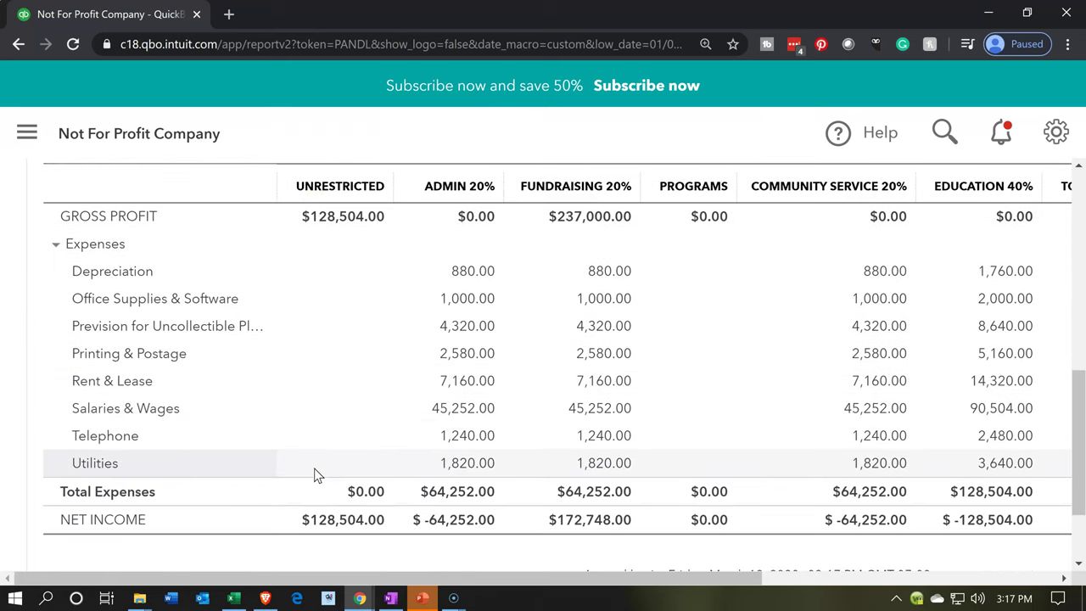
{"action": "scroll", "coordinate": [313, 475], "scroll_direction": "up", "scroll_amount": 8}
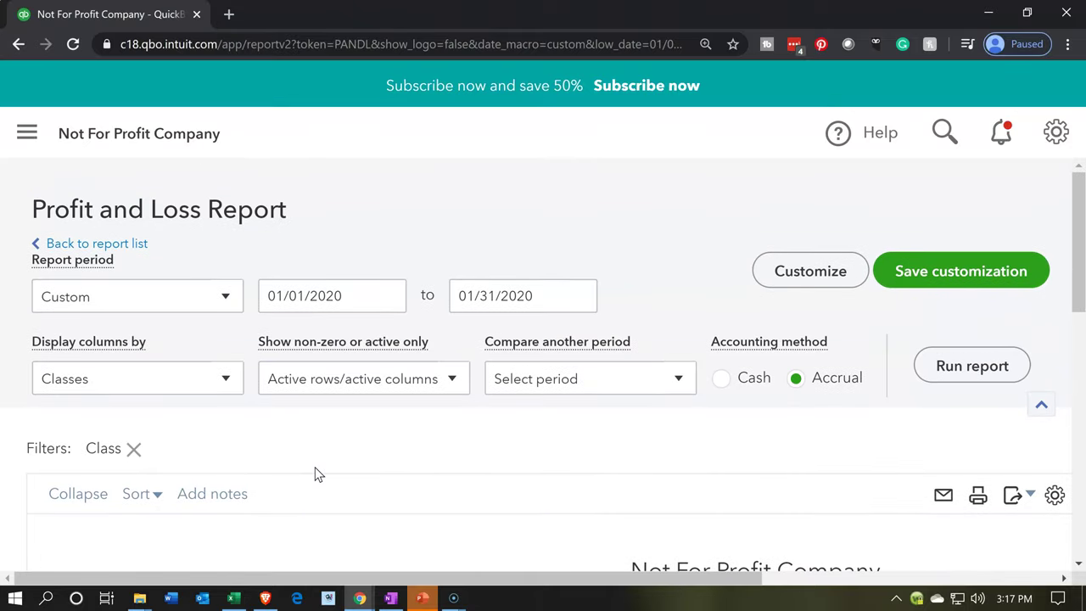
Switch to the Excel workbook and compare its Expenses allocation table with the report, then return to QuickBooks Online
{"action": "scroll", "coordinate": [314, 475], "scroll_direction": "down", "scroll_amount": 1}
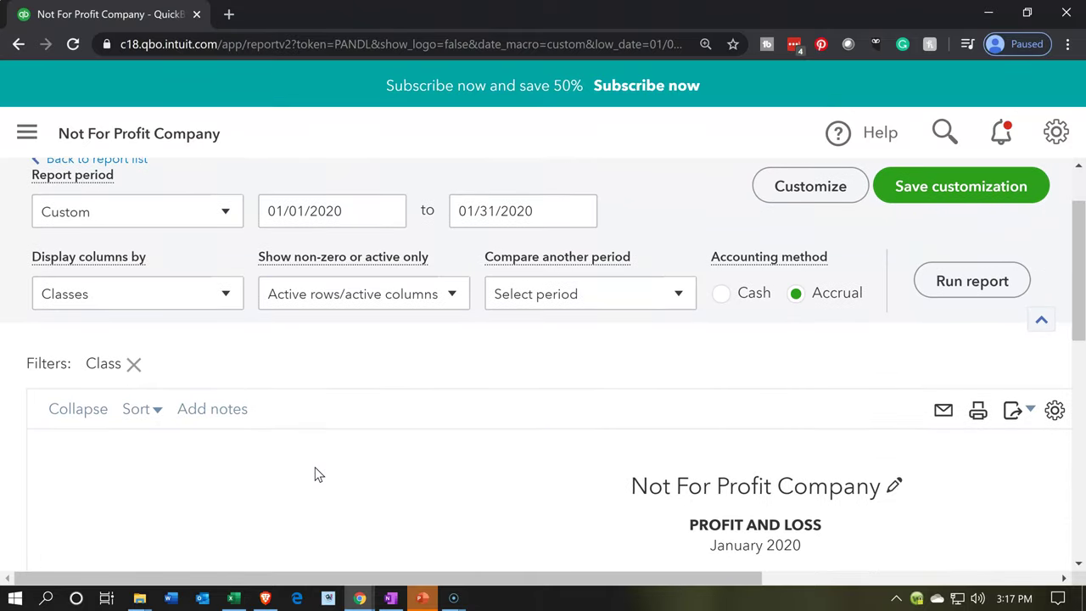
{"action": "scroll", "coordinate": [314, 475], "scroll_direction": "down", "scroll_amount": 1}
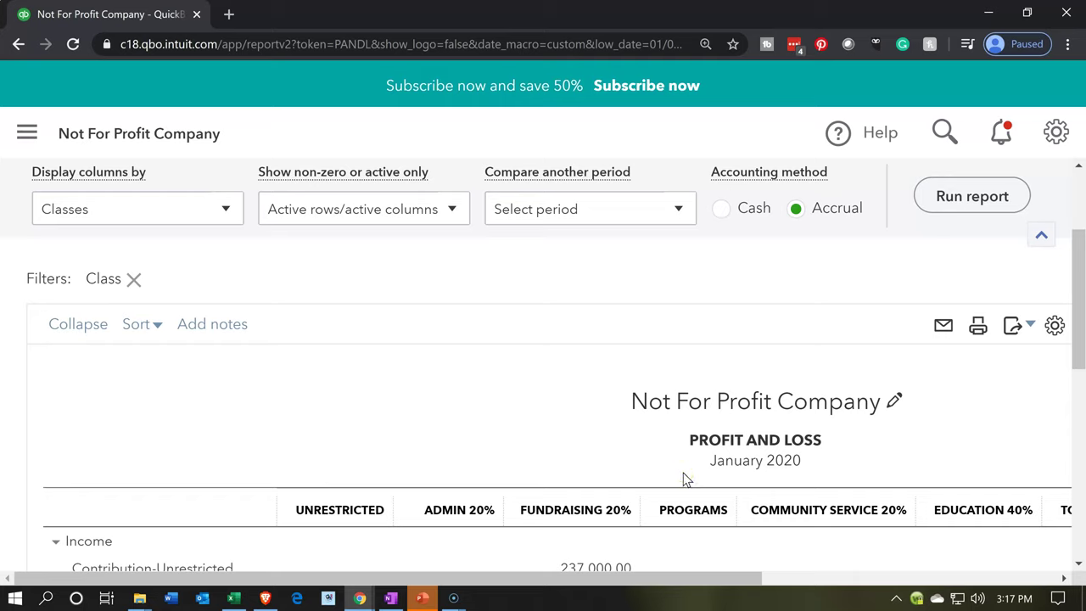
{"action": "left_click", "coordinate": [236, 599]}
{"action": "left_click", "coordinate": [415, 384]}
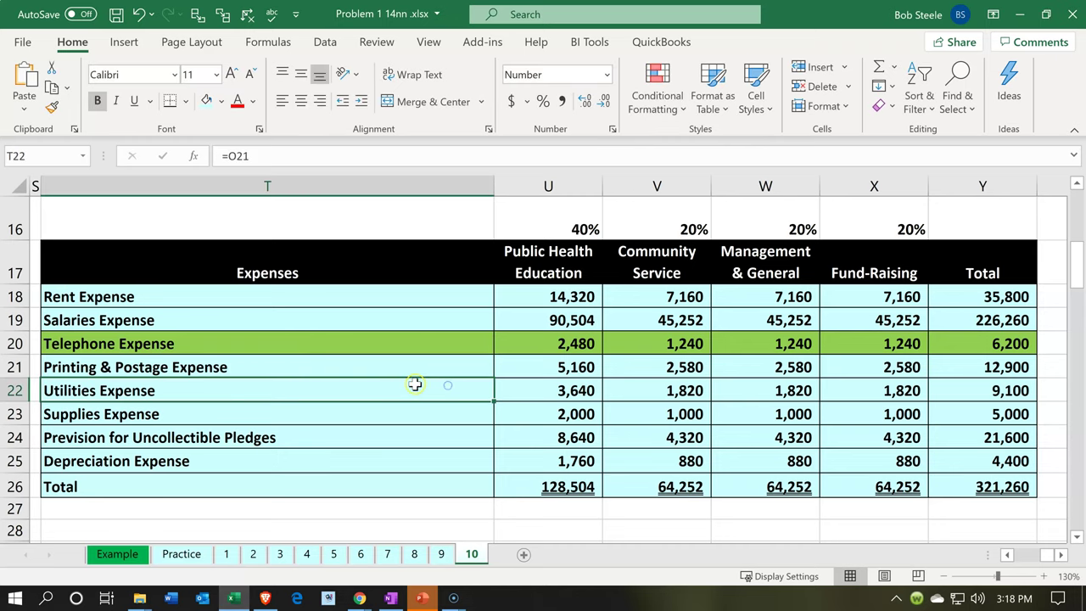
{"action": "scroll", "coordinate": [388, 375], "scroll_direction": "up", "scroll_amount": 1}
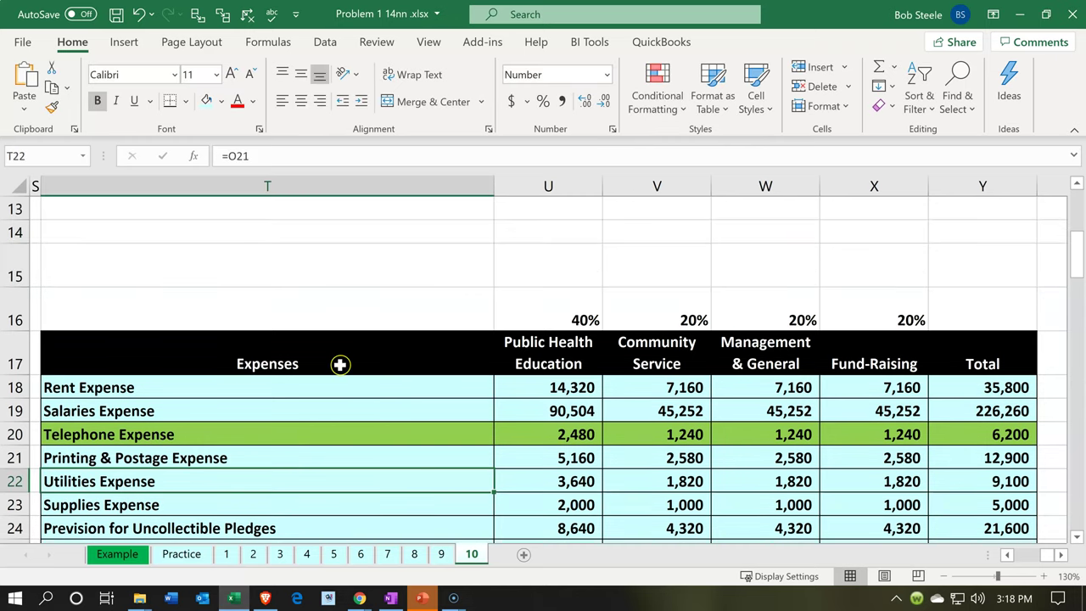
{"action": "left_click", "coordinate": [339, 364]}
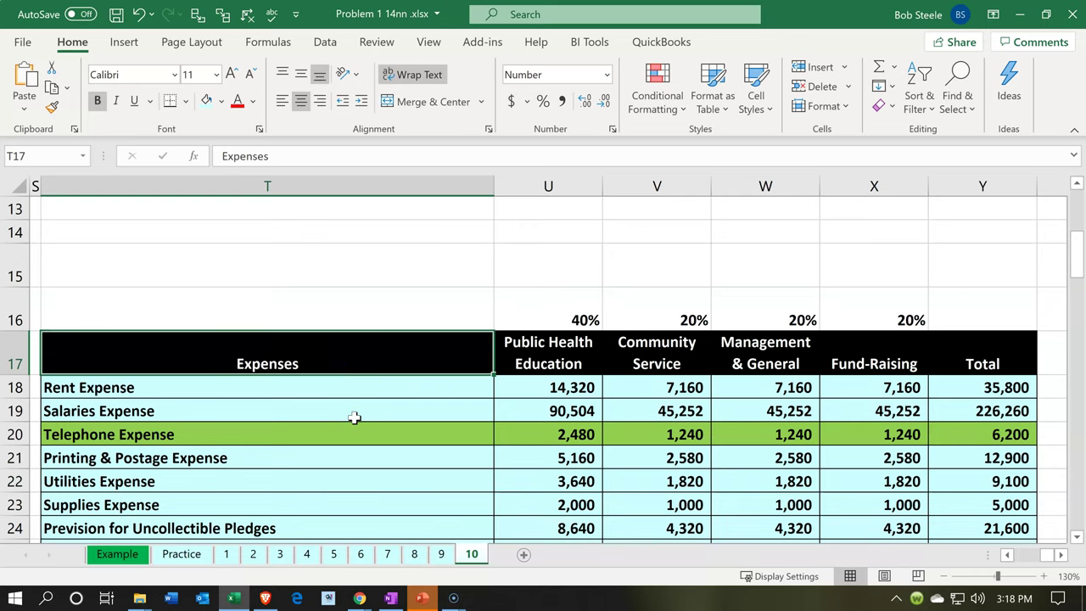
{"action": "scroll", "coordinate": [355, 418], "scroll_direction": "down", "scroll_amount": 1}
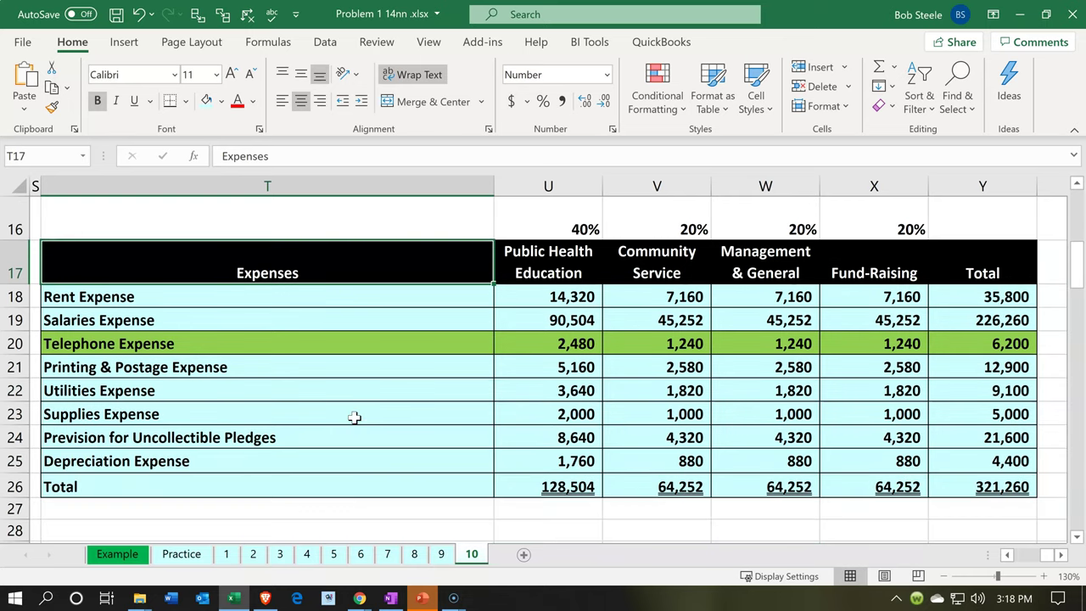
{"action": "left_click", "coordinate": [1019, 14]}
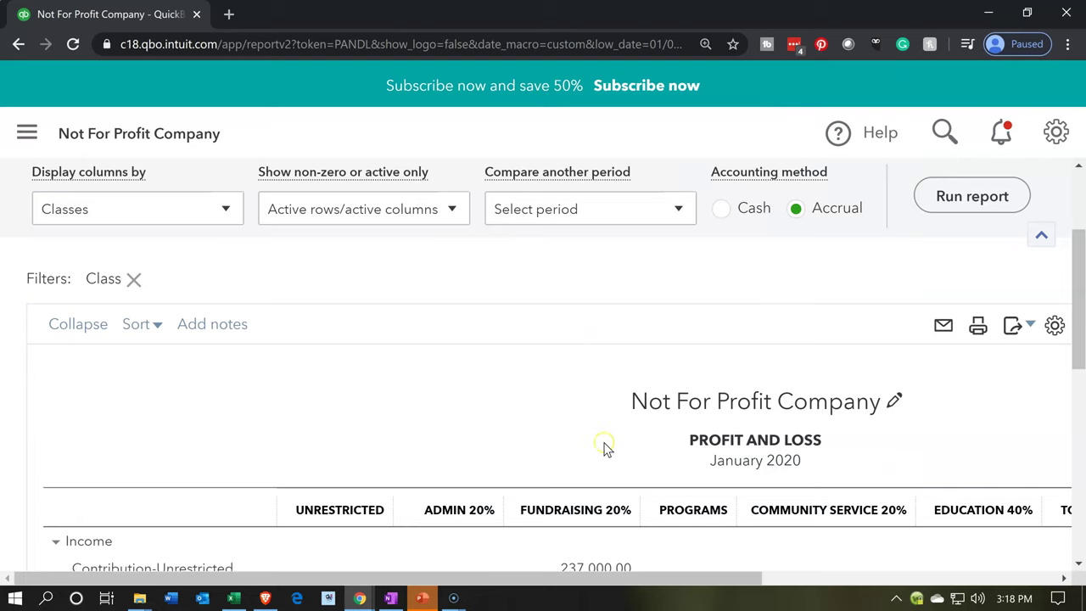
Open the report's customization settings and expand the Header/Footer options
{"action": "left_click", "coordinate": [702, 442]}
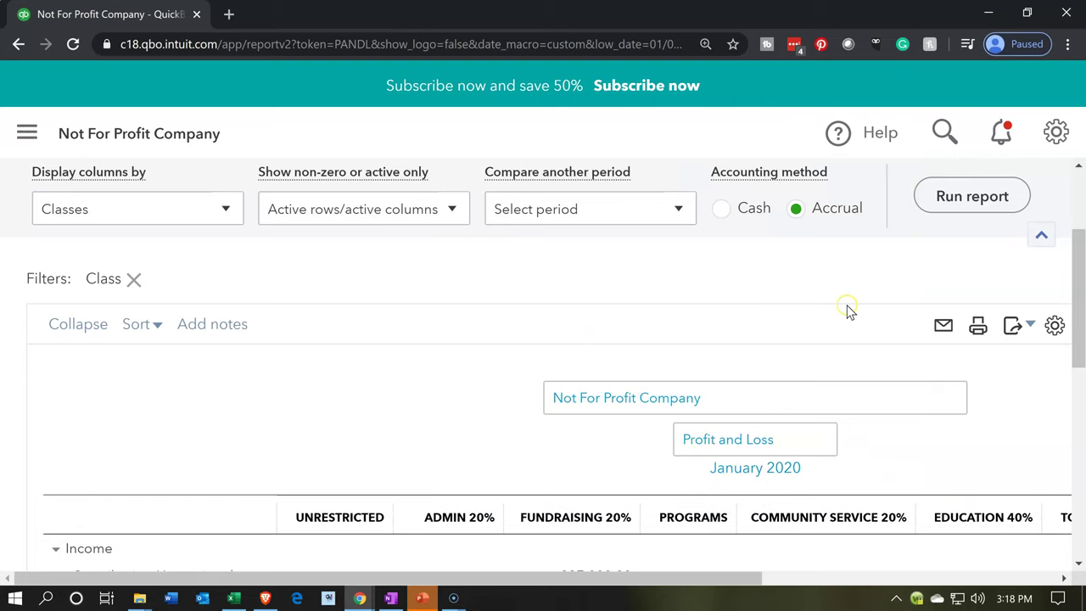
{"action": "scroll", "coordinate": [848, 310], "scroll_direction": "up", "scroll_amount": 1}
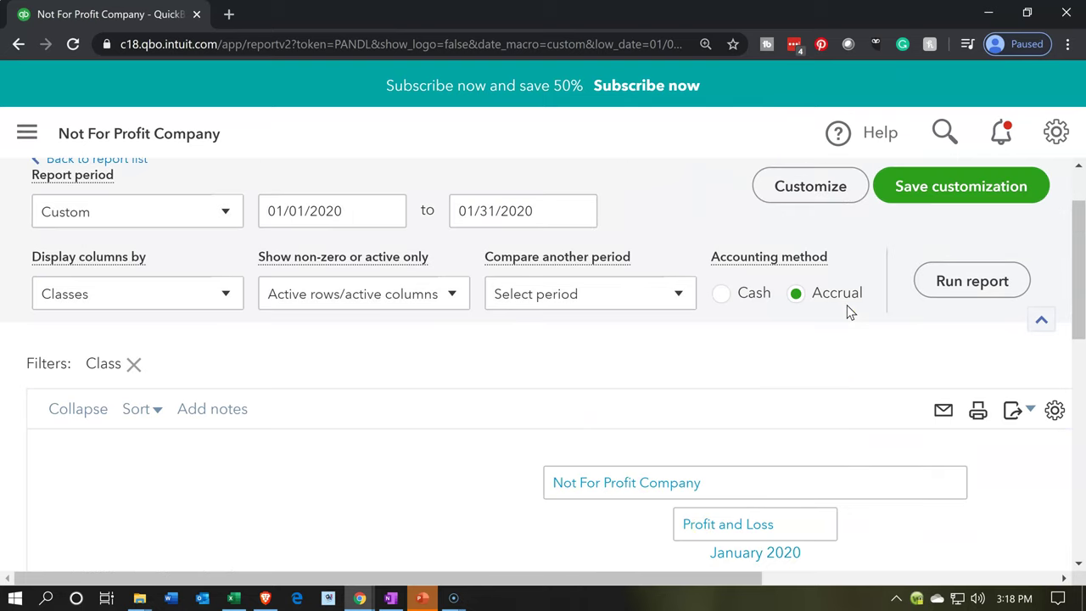
{"action": "left_click", "coordinate": [839, 199]}
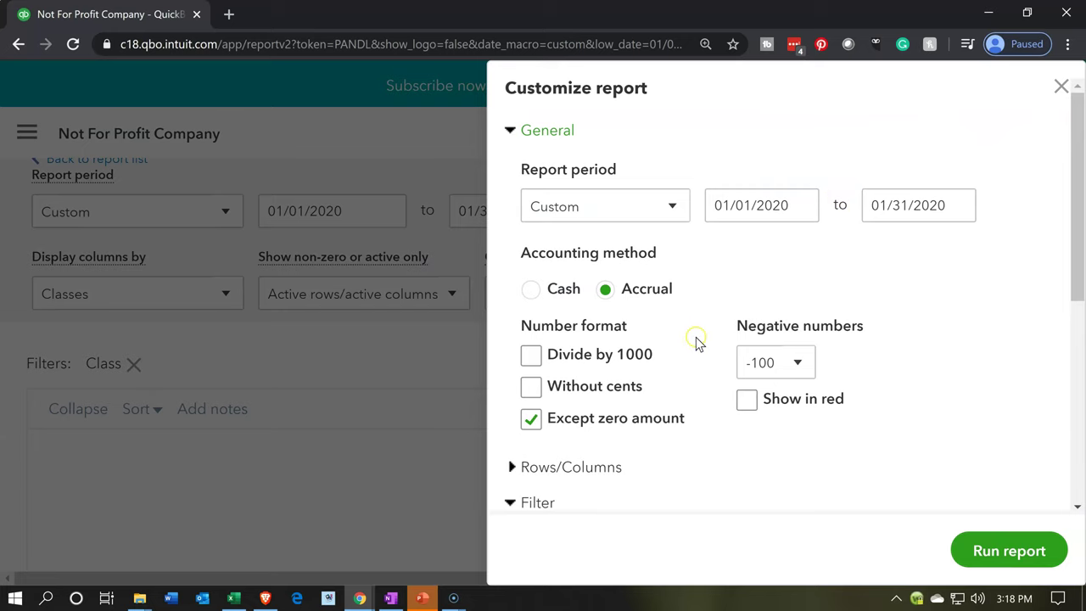
{"action": "scroll", "coordinate": [696, 342], "scroll_direction": "down", "scroll_amount": 2}
{"action": "scroll", "coordinate": [610, 327], "scroll_direction": "down", "scroll_amount": 2}
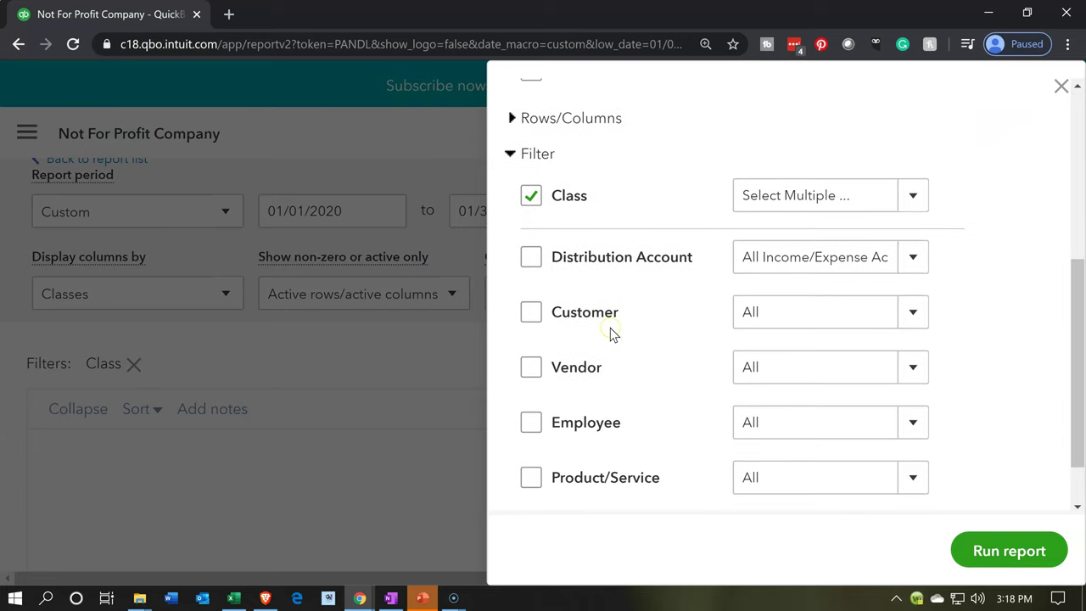
{"action": "left_click", "coordinate": [585, 472]}
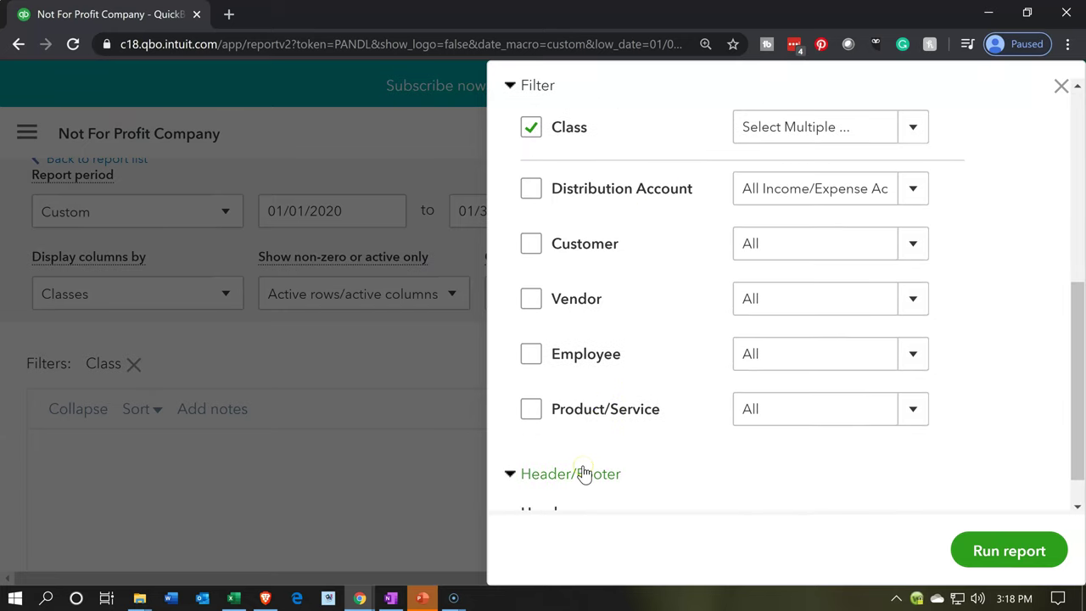
{"action": "scroll", "coordinate": [585, 475], "scroll_direction": "down", "scroll_amount": 1}
{"action": "scroll", "coordinate": [585, 475], "scroll_direction": "down", "scroll_amount": 2}
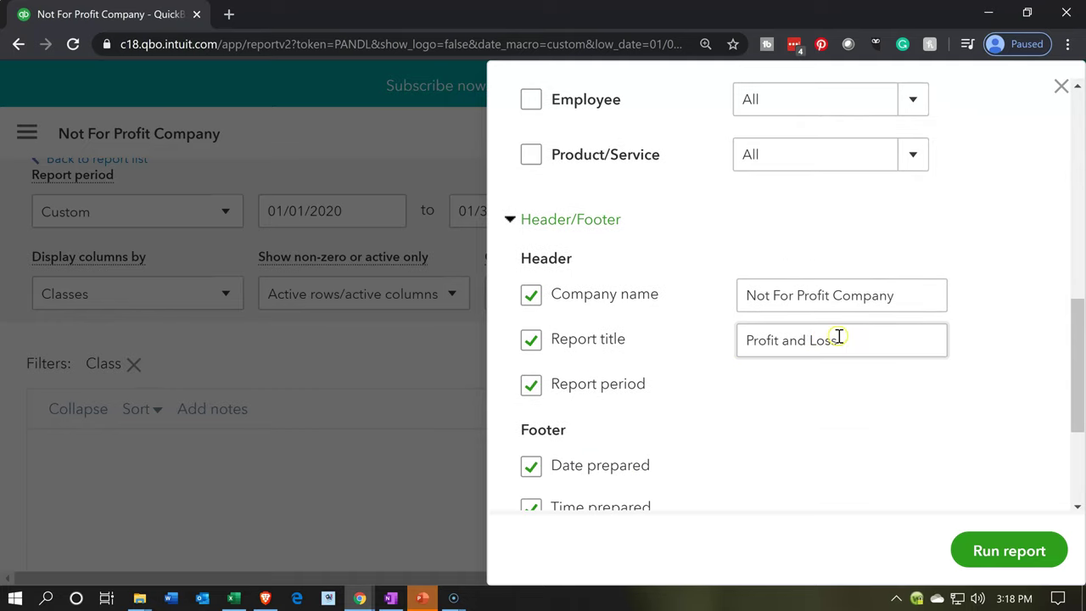
Change the report title to "Expense Allocation" and run the report
{"action": "left_click_drag", "start_coordinate": [839, 337], "coordinate": [715, 341]}
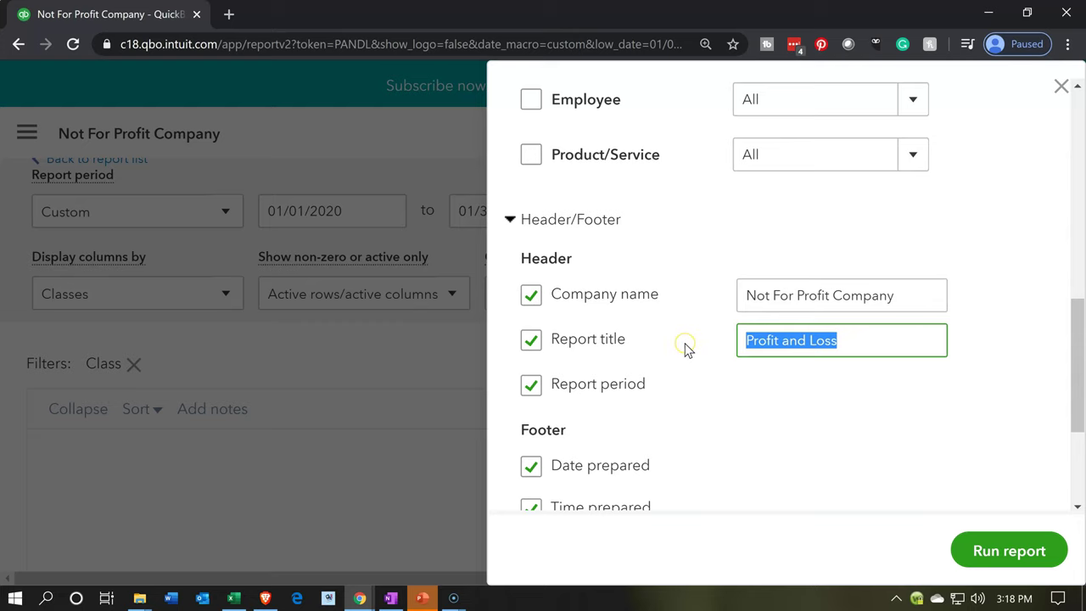
{"action": "type", "text": "Expense Allowa"}
{"action": "key", "text": "BackSpace"}
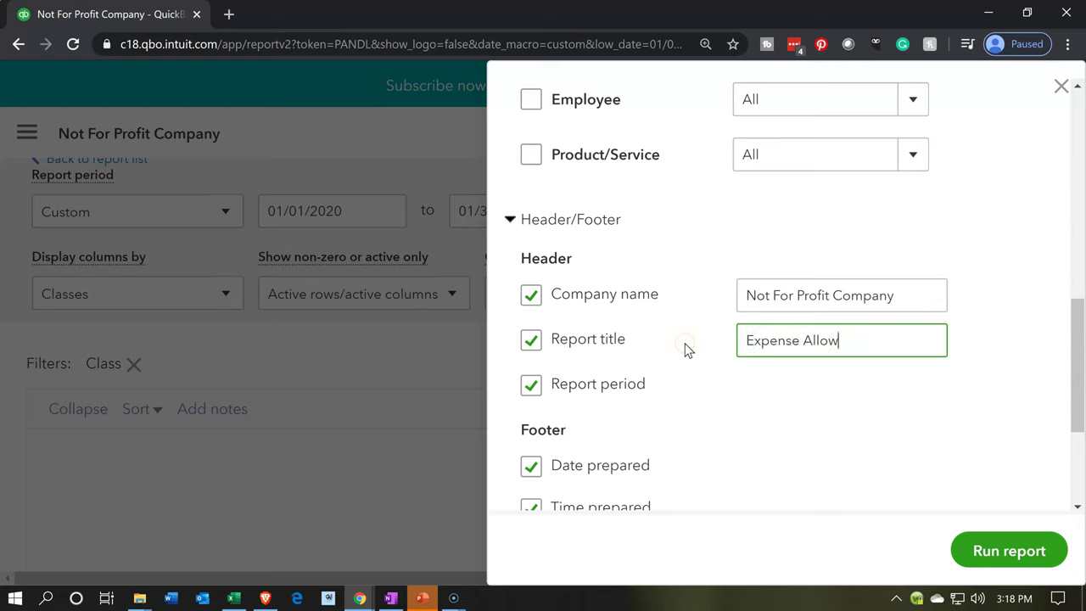
{"action": "type", "text": "cation"}
{"action": "left_click", "coordinate": [830, 407]}
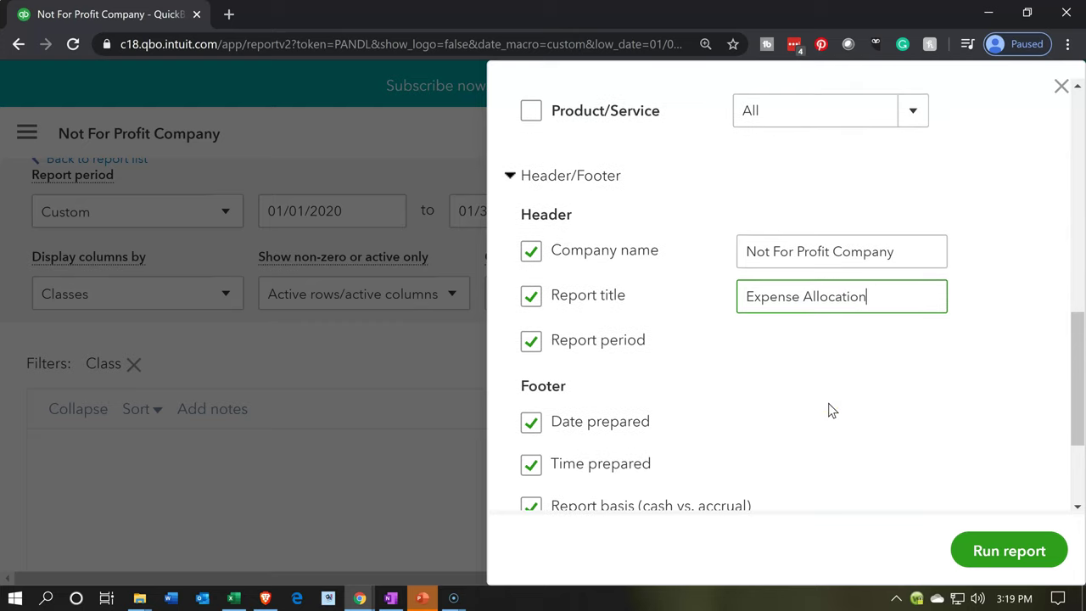
{"action": "scroll", "coordinate": [849, 433], "scroll_direction": "down", "scroll_amount": 1}
{"action": "left_click", "coordinate": [987, 551]}
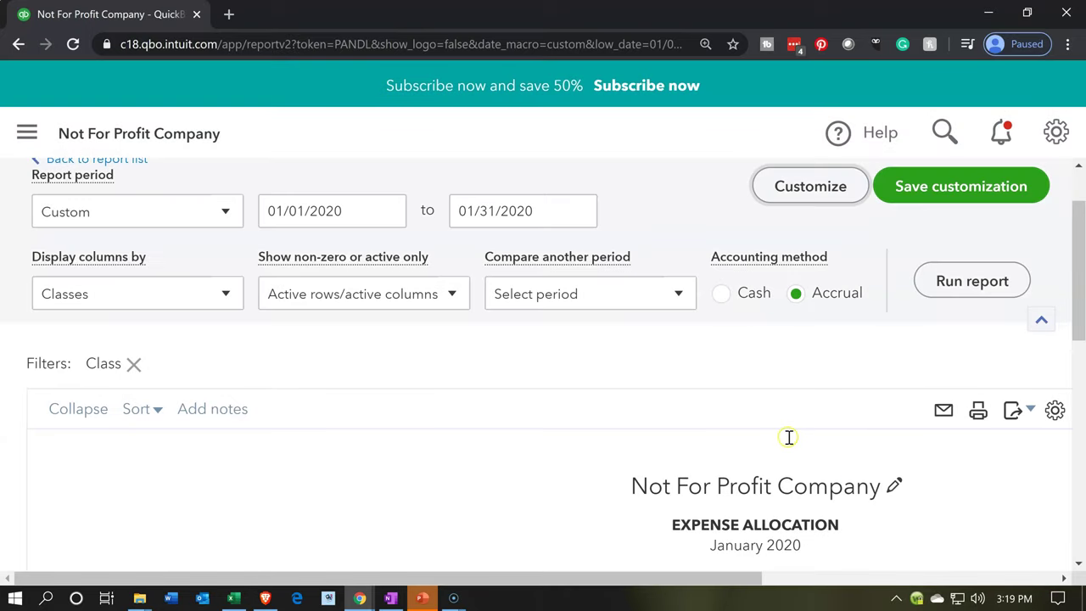
Examine the retitled report's income, individual expense lines and net income across the unrestricted, Admin, Fundraising, Community Service and Education columns
{"action": "scroll", "coordinate": [656, 507], "scroll_direction": "down", "scroll_amount": 1}
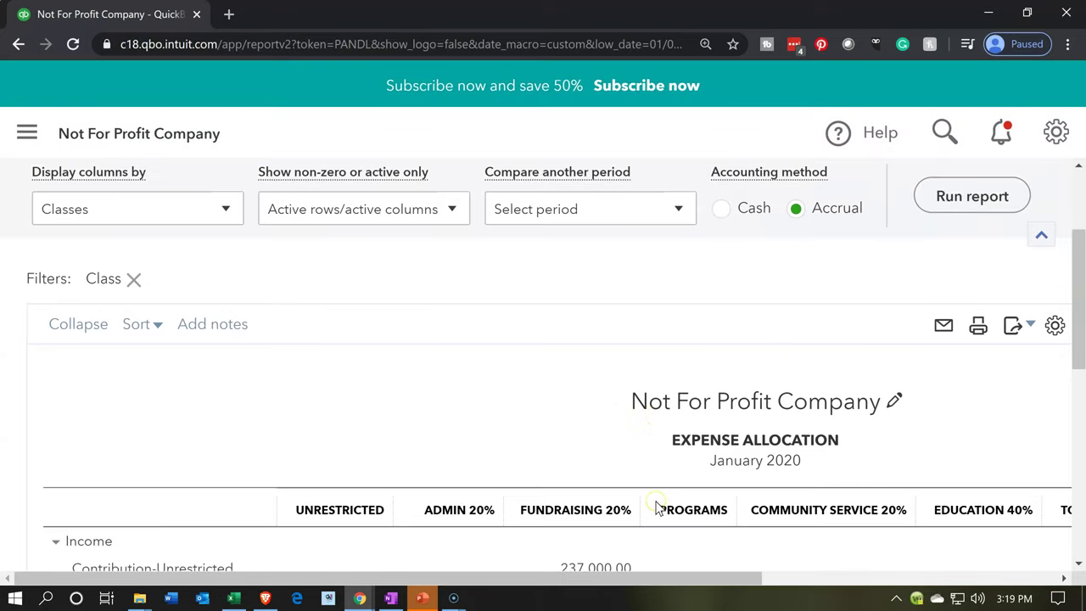
{"action": "scroll", "coordinate": [657, 507], "scroll_direction": "down", "scroll_amount": 1}
{"action": "scroll", "coordinate": [656, 507], "scroll_direction": "down", "scroll_amount": 1}
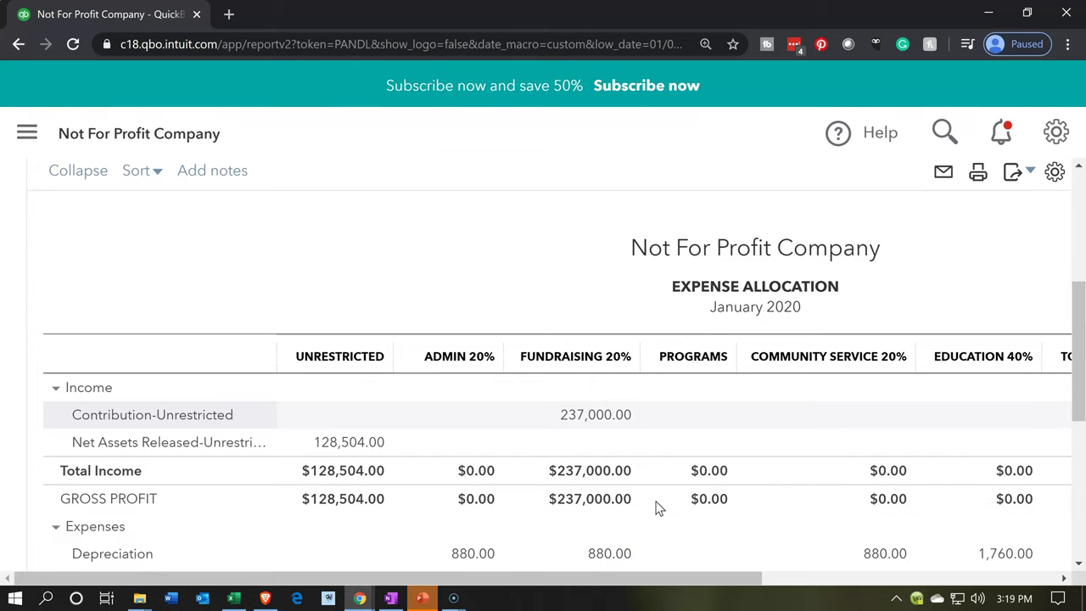
{"action": "left_click", "coordinate": [535, 450]}
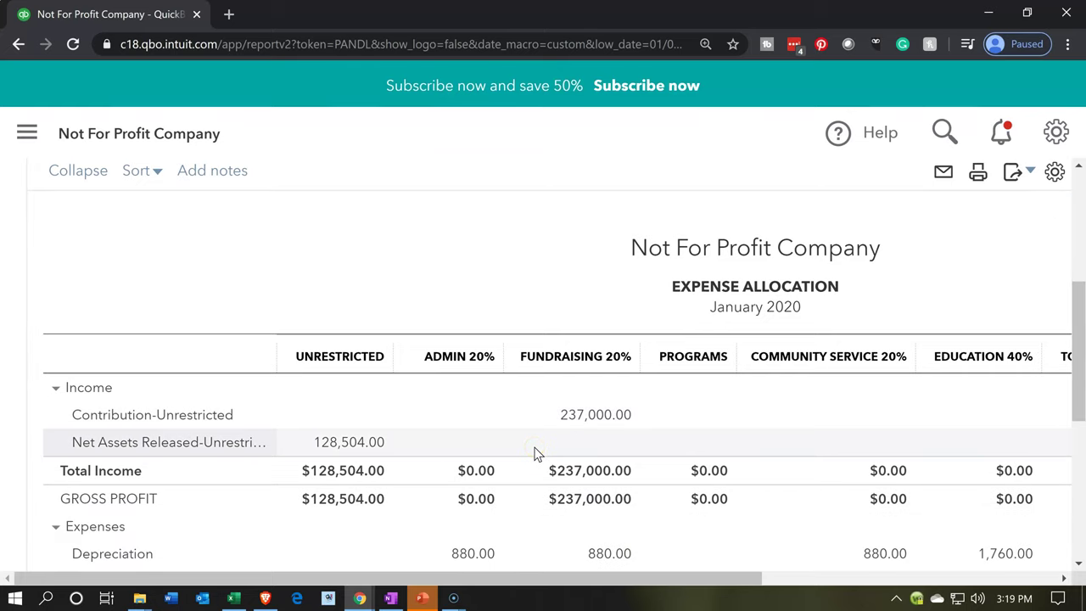
{"action": "scroll", "coordinate": [534, 454], "scroll_direction": "down", "scroll_amount": 3}
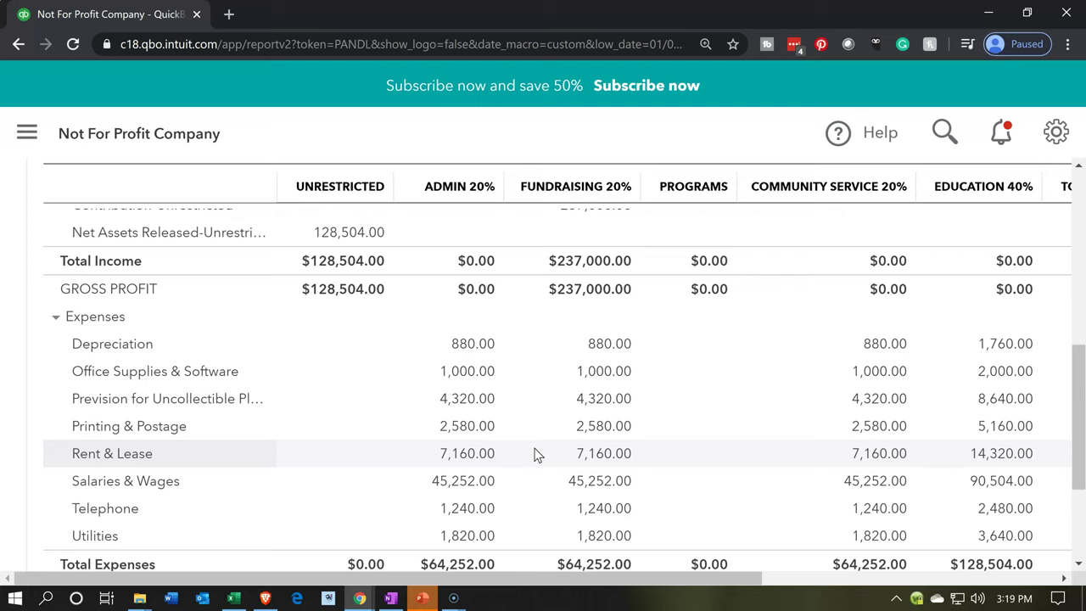
{"action": "scroll", "coordinate": [150, 480], "scroll_direction": "up", "scroll_amount": 2}
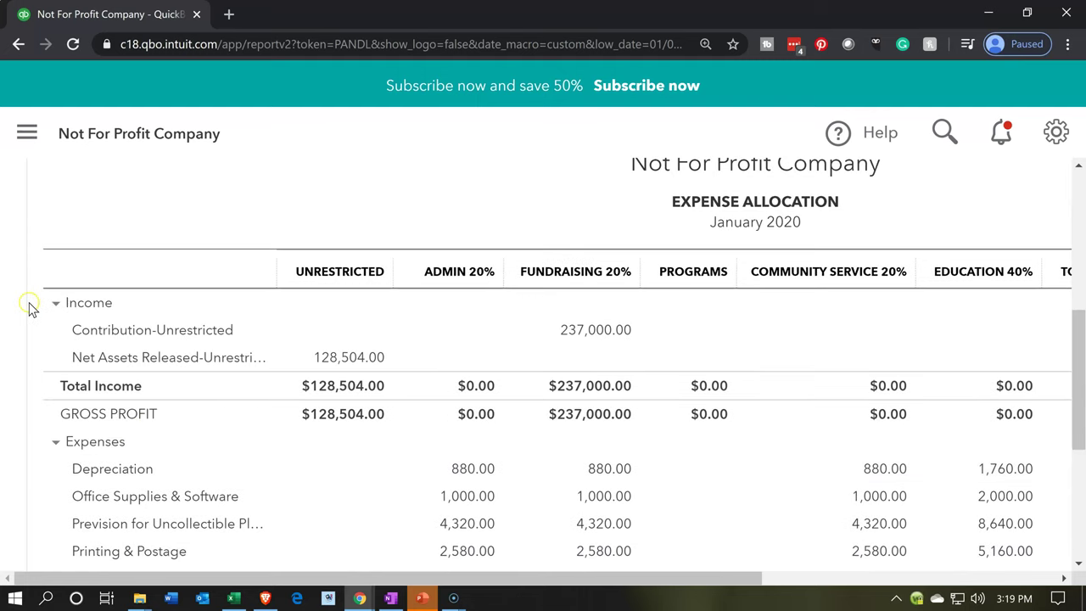
{"action": "scroll", "coordinate": [36, 367], "scroll_direction": "down", "scroll_amount": 3}
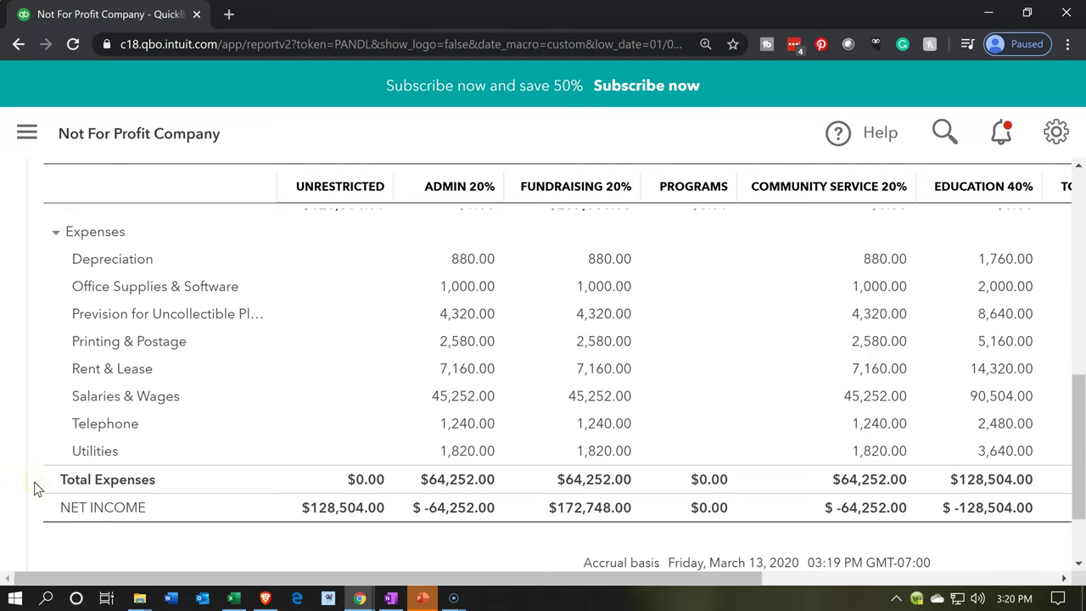
{"action": "scroll", "coordinate": [37, 488], "scroll_direction": "up", "scroll_amount": 1}
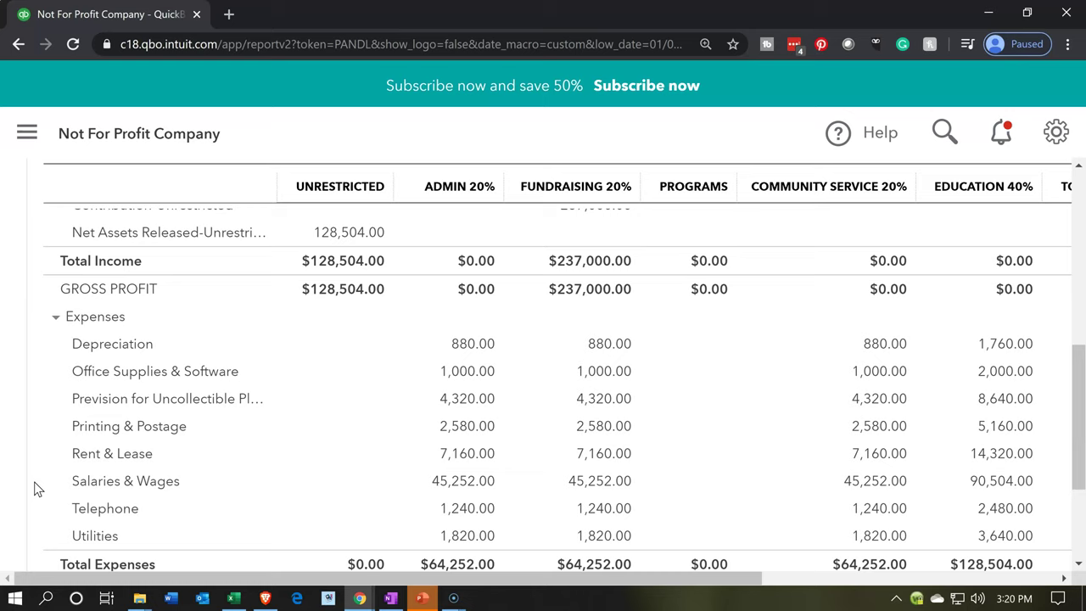
{"action": "left_click", "coordinate": [512, 482]}
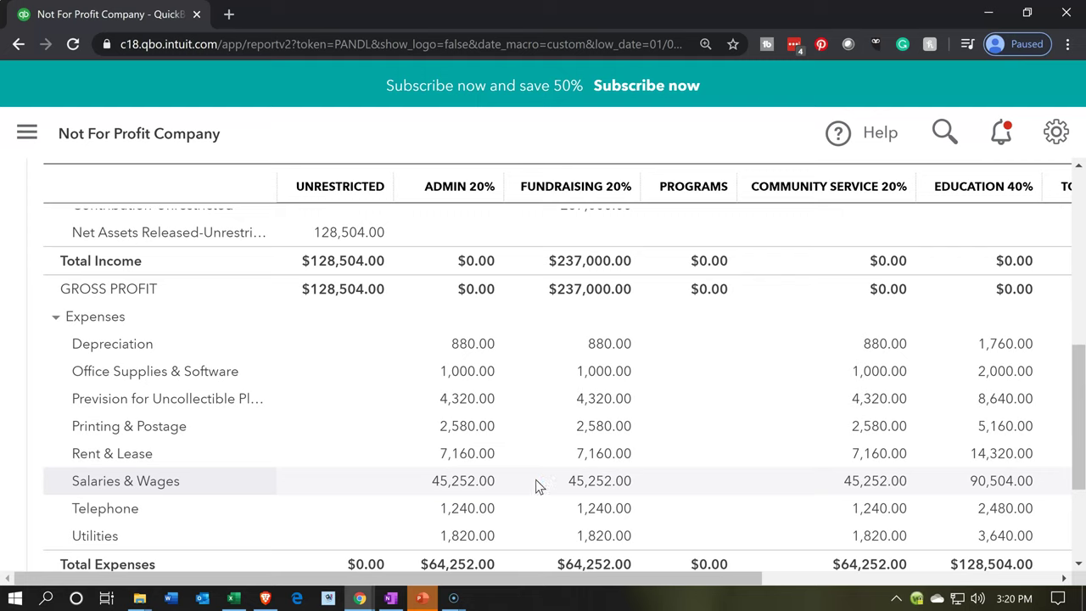
Print all pages of the Expense Allocation report in portrait orientation to CutePDF Writer
{"action": "scroll", "coordinate": [535, 479], "scroll_direction": "up", "scroll_amount": 3}
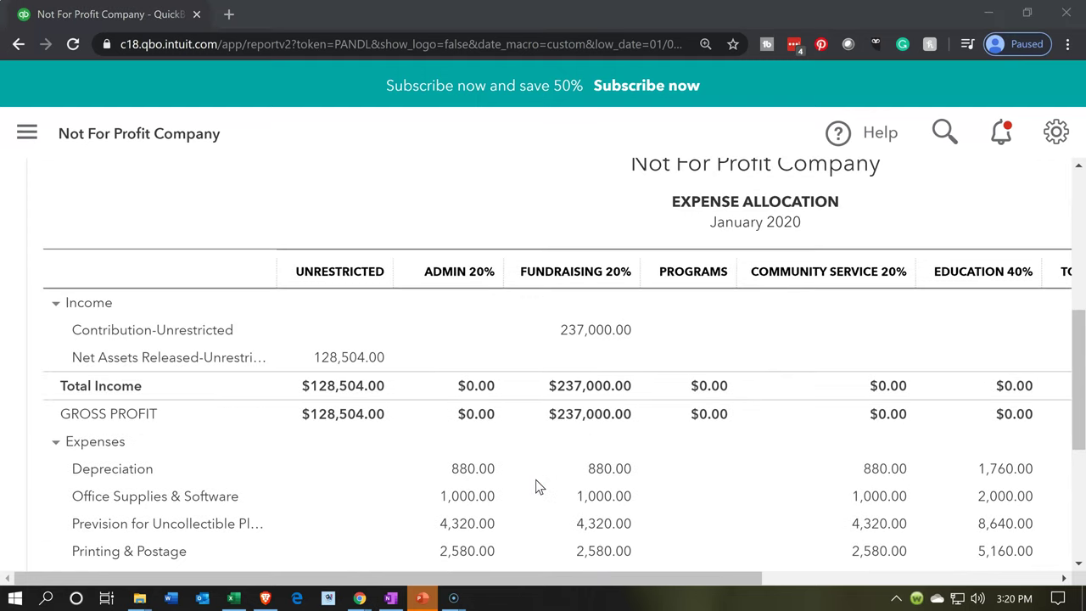
{"action": "scroll", "coordinate": [535, 487], "scroll_direction": "up", "scroll_amount": 1}
{"action": "scroll", "coordinate": [535, 479], "scroll_direction": "up", "scroll_amount": 1}
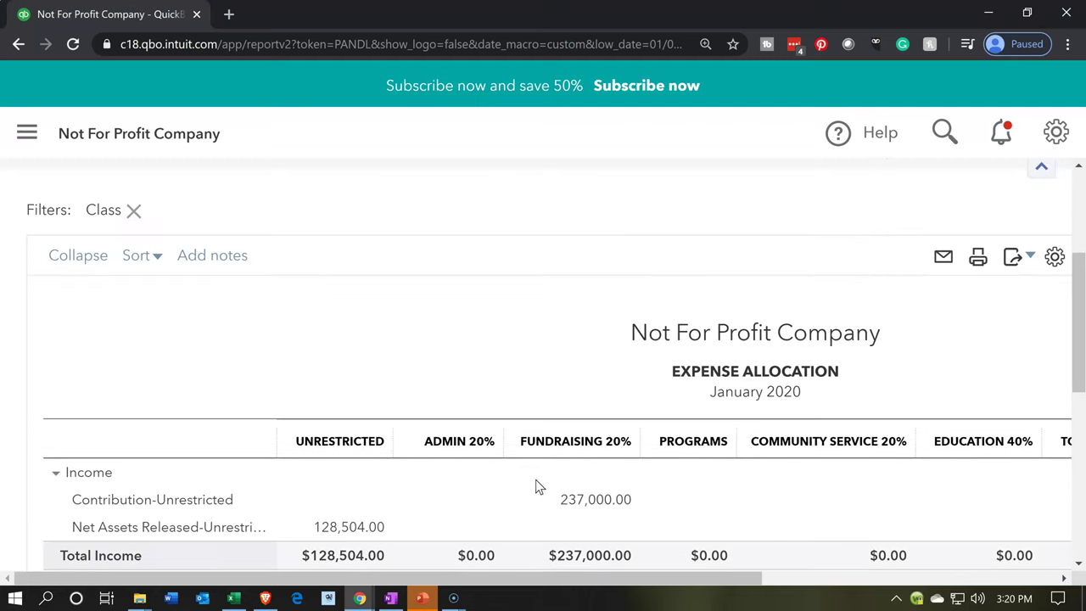
{"action": "left_click", "coordinate": [974, 305]}
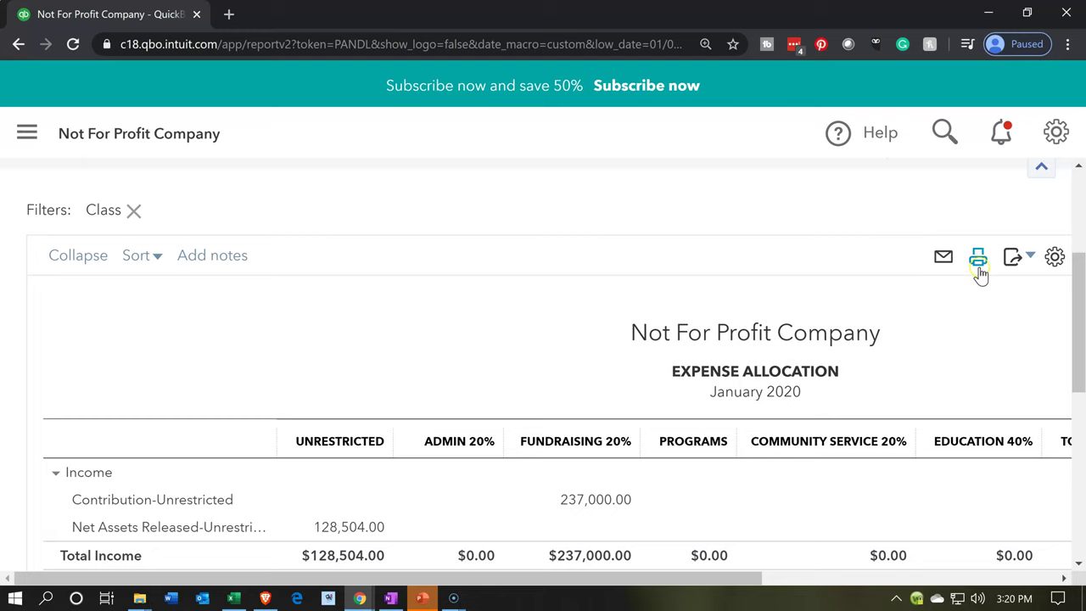
{"action": "left_click", "coordinate": [979, 263]}
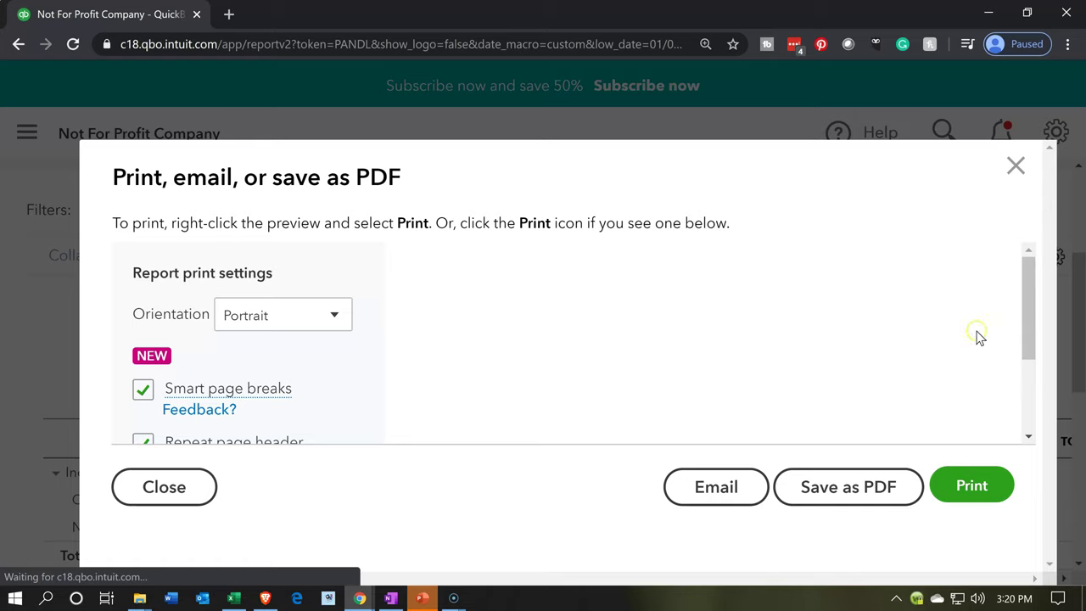
{"action": "left_click", "coordinate": [976, 485]}
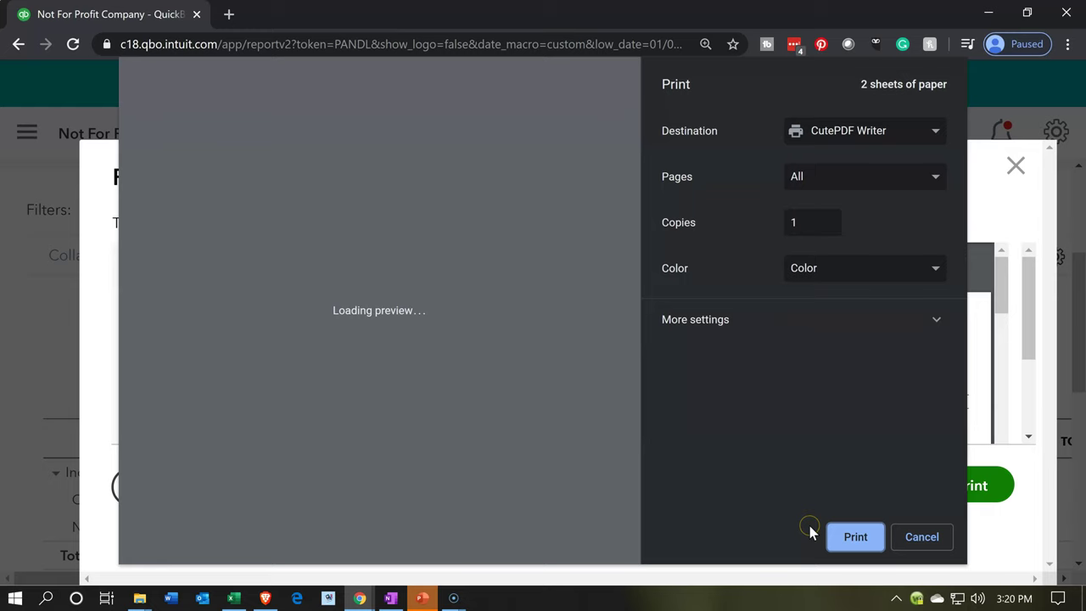
{"action": "left_click", "coordinate": [853, 534]}
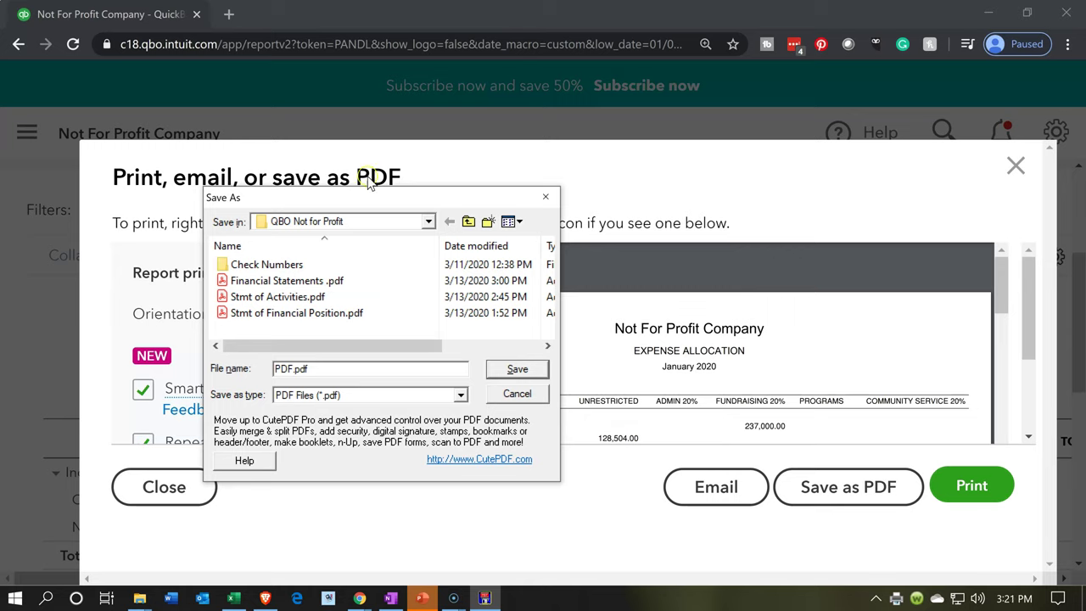
Save the PDF as "Expense Allocation .pdf" in the QBO Not for Profit folder and close the report's print preview
{"action": "left_click", "coordinate": [286, 369]}
{"action": "key", "text": "BackSpace"}
{"action": "key", "text": "BackSpace"}
{"action": "key", "text": "BackSpace"}
{"action": "type", "text": "Expense Allocation"}
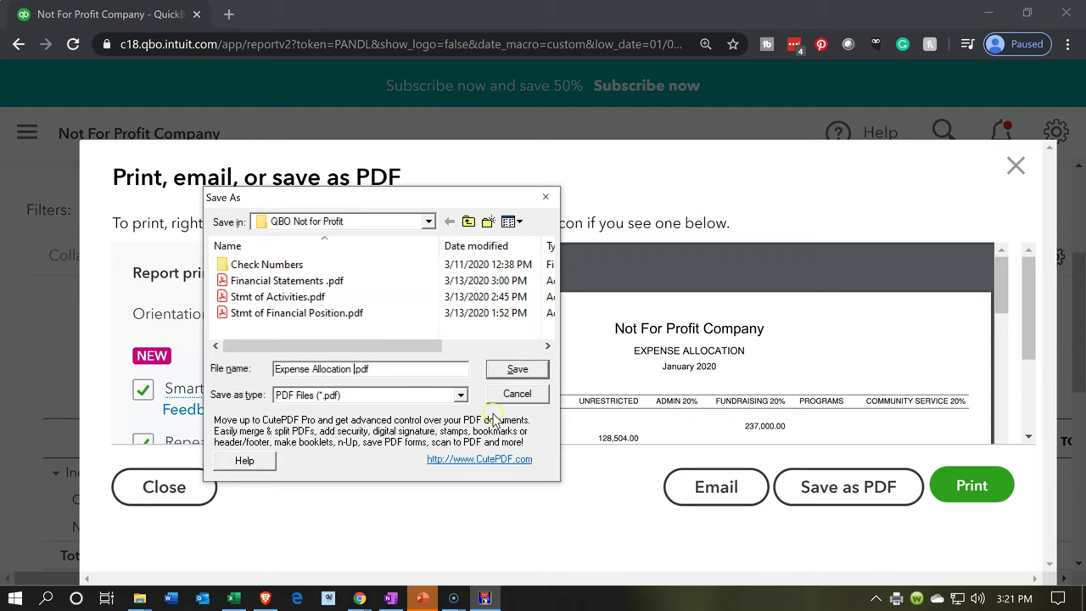
{"action": "left_click", "coordinate": [517, 374]}
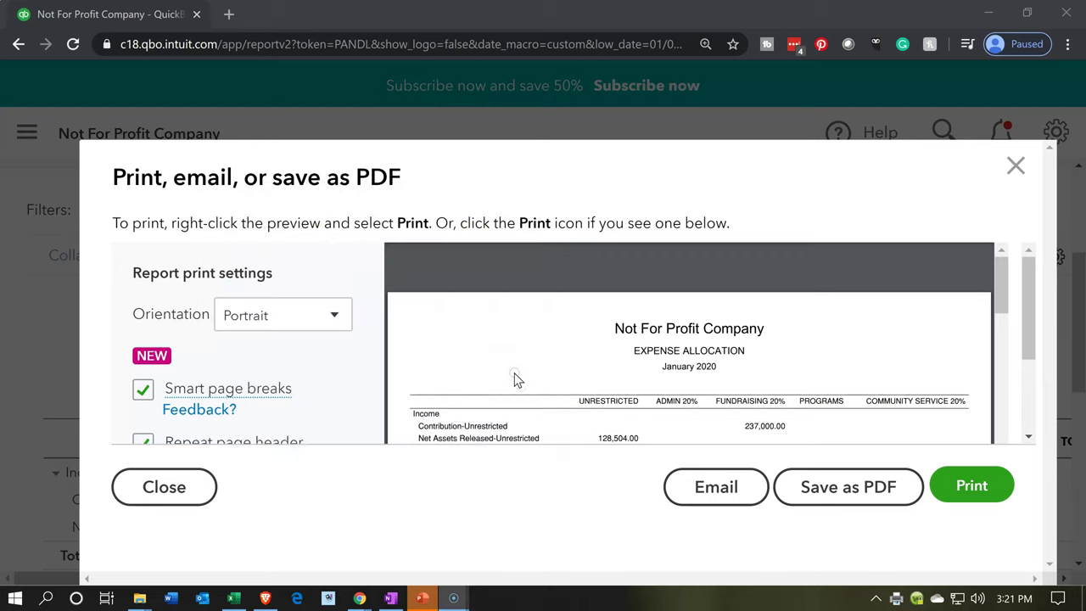
{"action": "left_click", "coordinate": [1018, 163]}
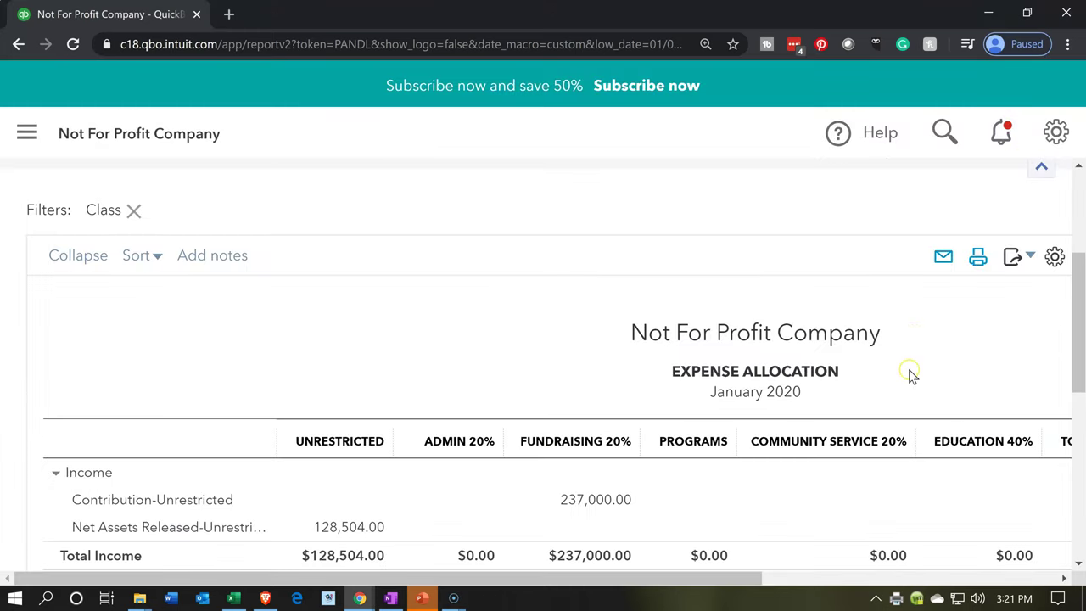
{"action": "scroll", "coordinate": [911, 410], "scroll_direction": "up", "scroll_amount": 1}
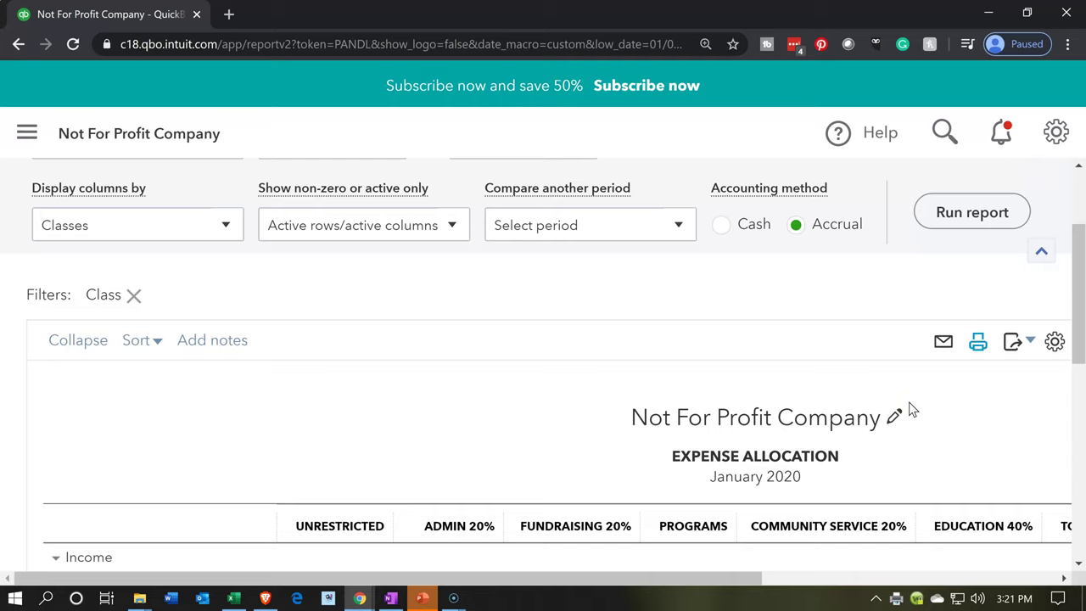
Save the report customization under the custom report name "Expense Allocation" with no group or sharing
{"action": "scroll", "coordinate": [910, 410], "scroll_direction": "up", "scroll_amount": 1}
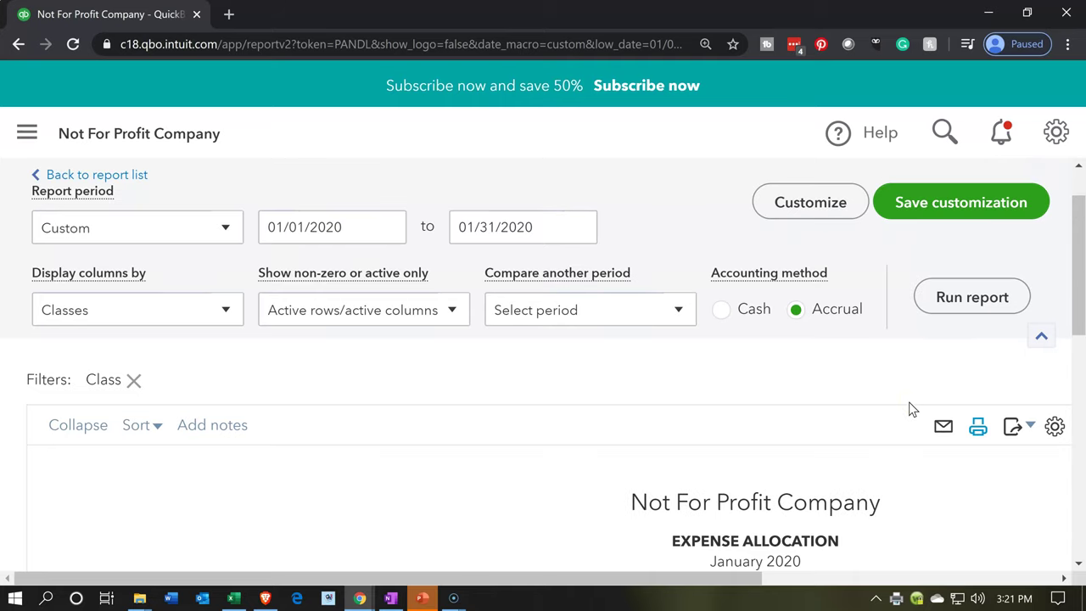
{"action": "left_click", "coordinate": [934, 418]}
{"action": "left_click", "coordinate": [908, 421]}
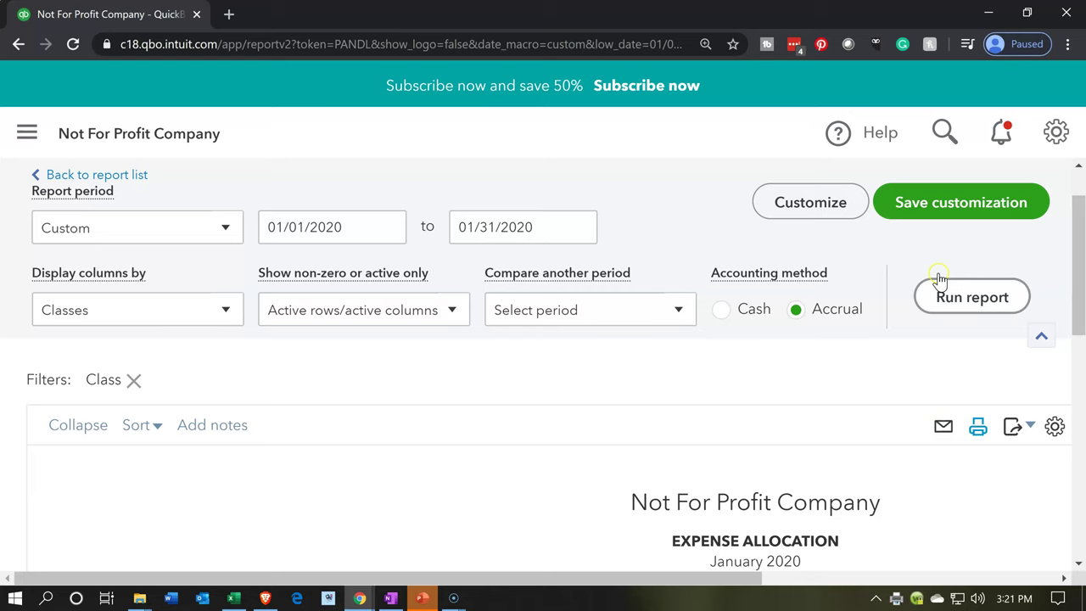
{"action": "left_click", "coordinate": [942, 204]}
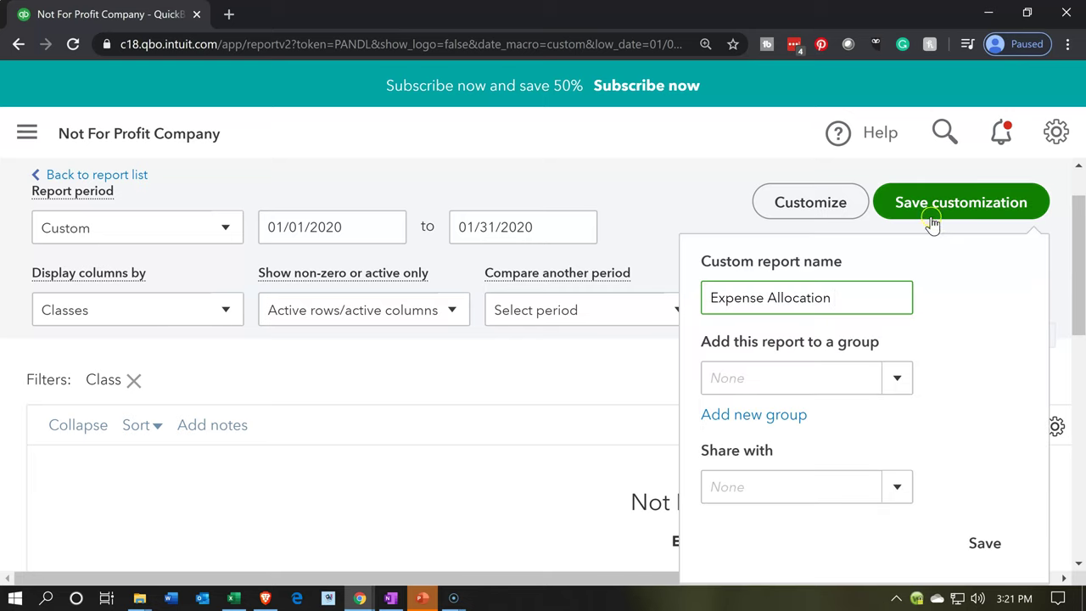
{"action": "left_click", "coordinate": [838, 286]}
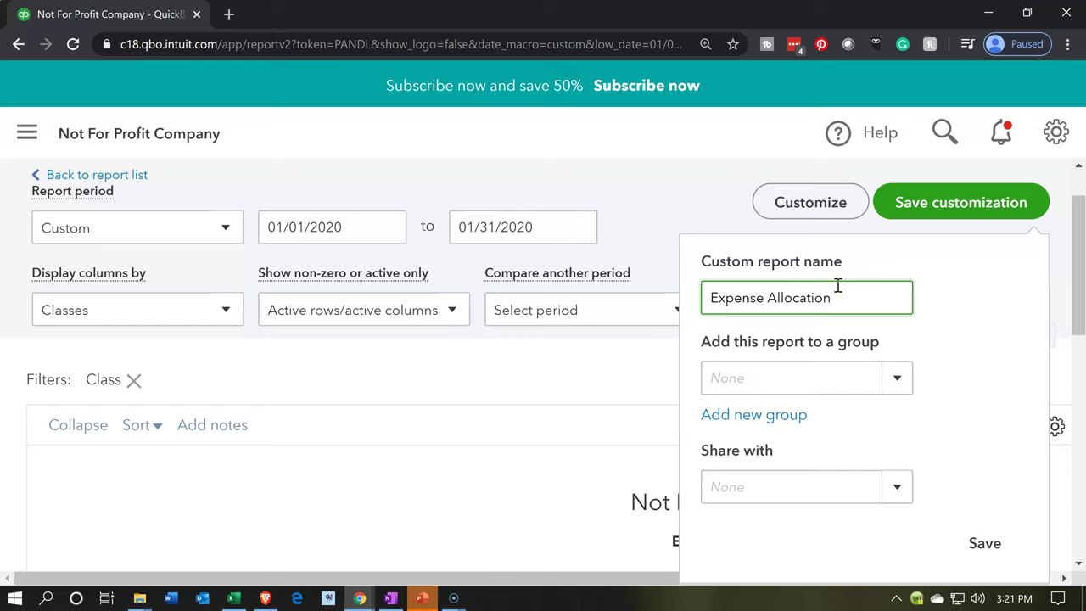
{"action": "left_click", "coordinate": [980, 545]}
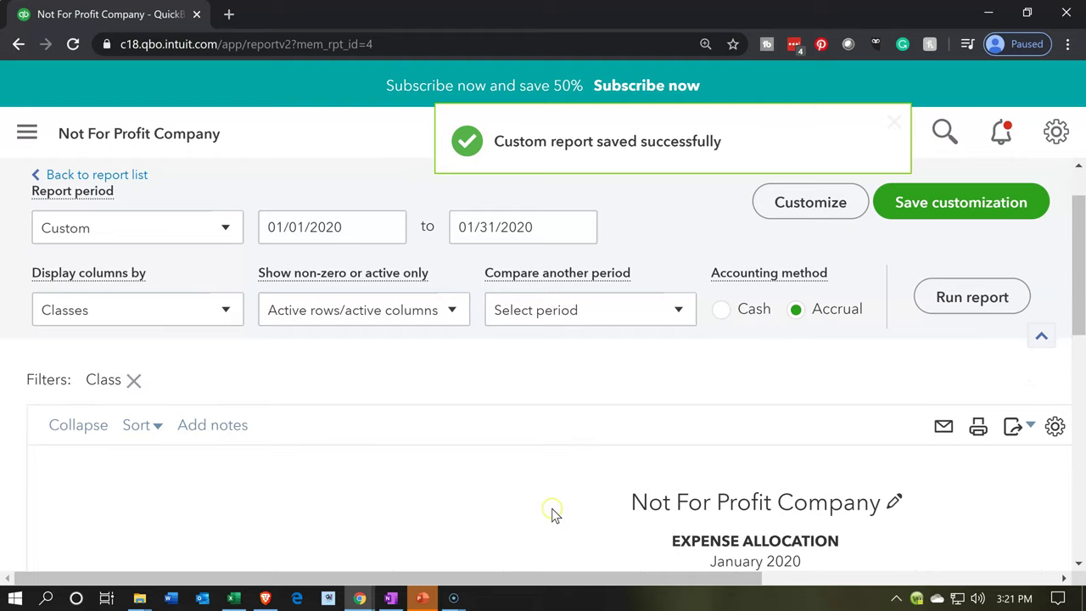
Export the January 2020 Expense Allocation report to Excel and open the downloaded workbook
{"action": "scroll", "coordinate": [552, 513], "scroll_direction": "down", "scroll_amount": 2}
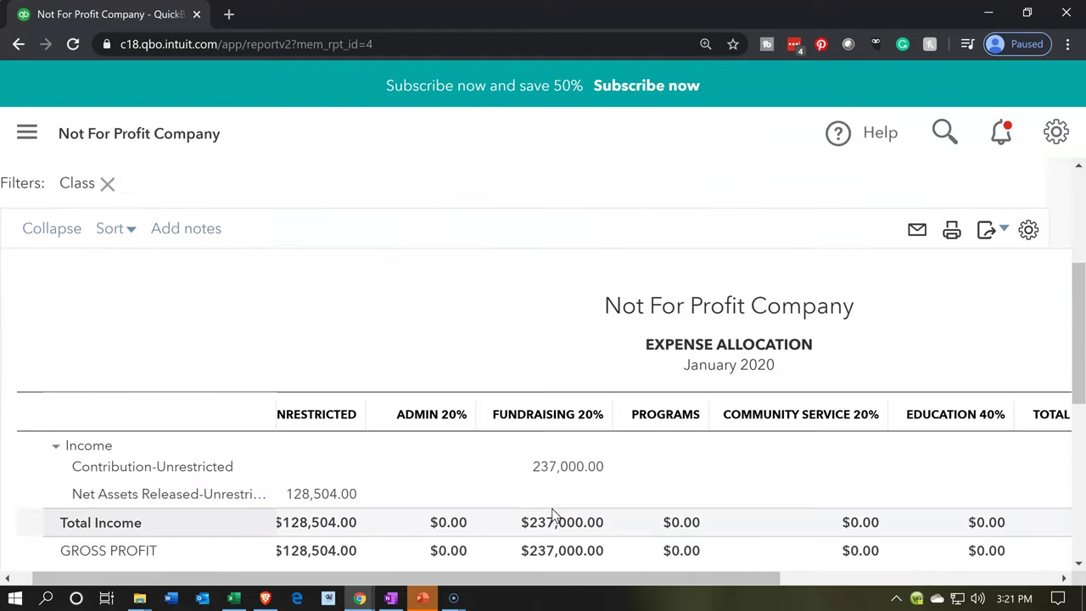
{"action": "scroll", "coordinate": [551, 508], "scroll_direction": "up", "scroll_amount": 1}
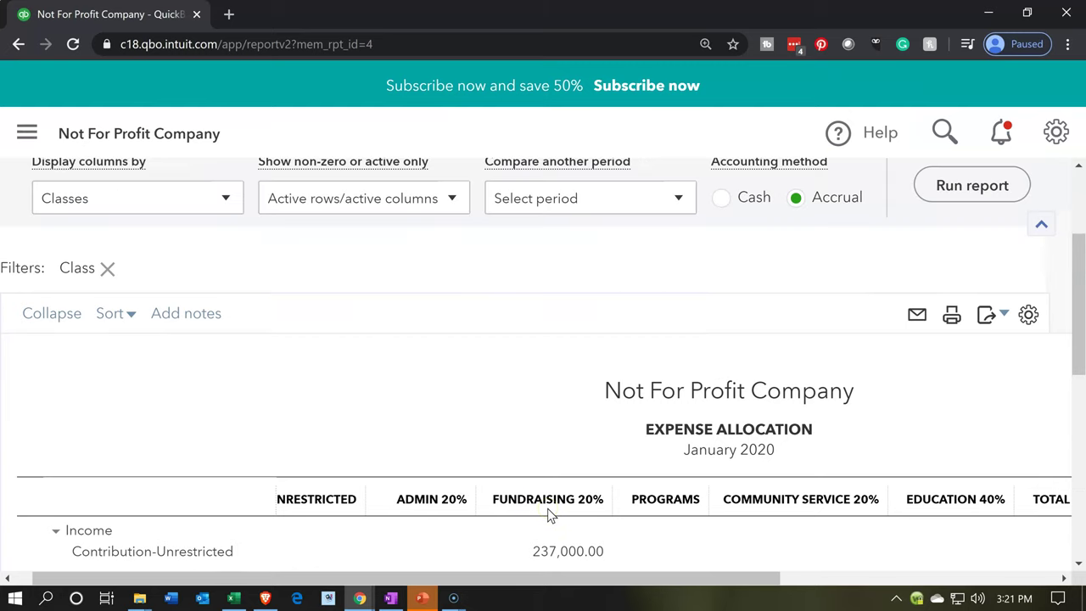
{"action": "scroll", "coordinate": [548, 508], "scroll_direction": "up", "scroll_amount": 1}
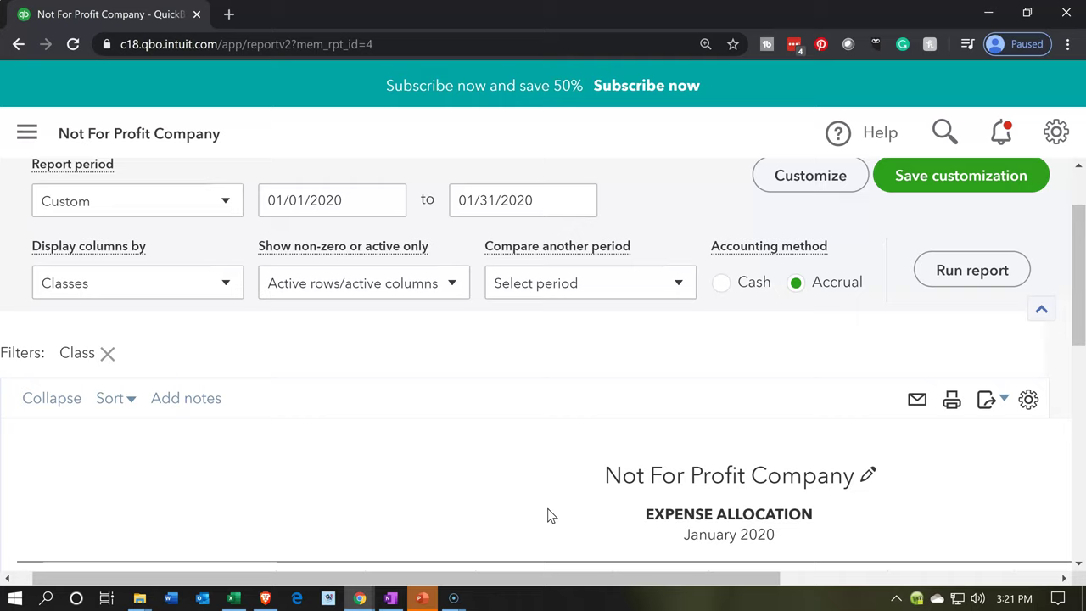
{"action": "left_click", "coordinate": [574, 494]}
{"action": "scroll", "coordinate": [574, 494], "scroll_direction": "up", "scroll_amount": 1}
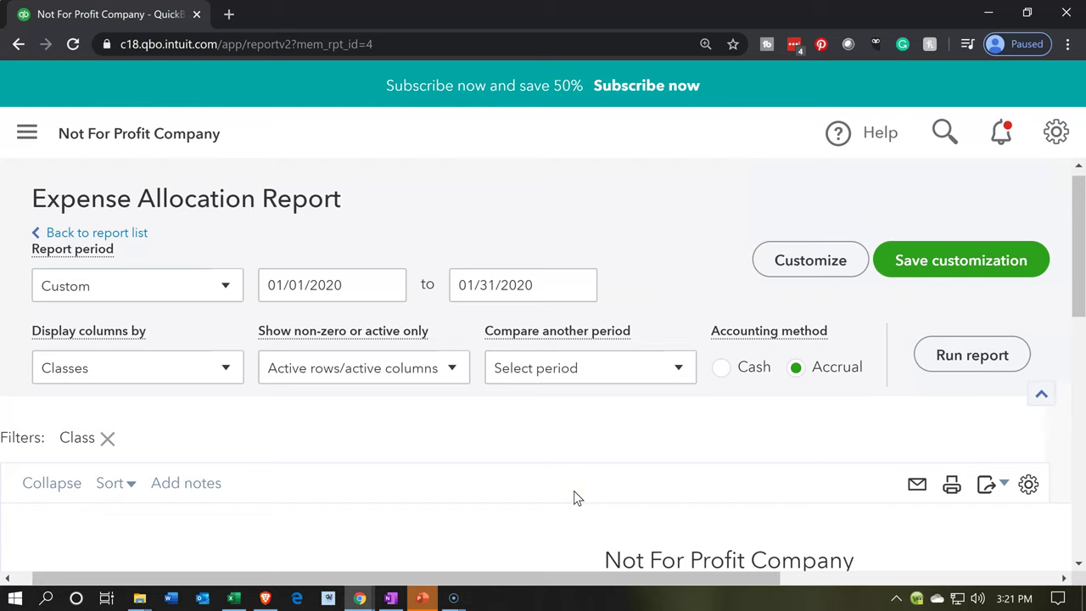
{"action": "scroll", "coordinate": [891, 495], "scroll_direction": "down", "scroll_amount": 1}
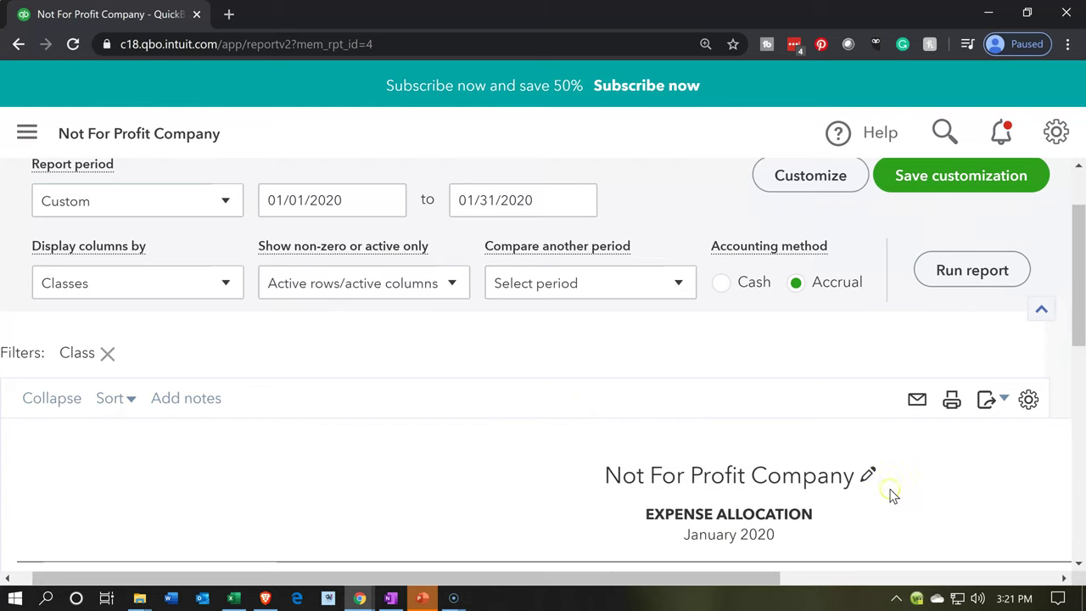
{"action": "left_click", "coordinate": [1002, 401]}
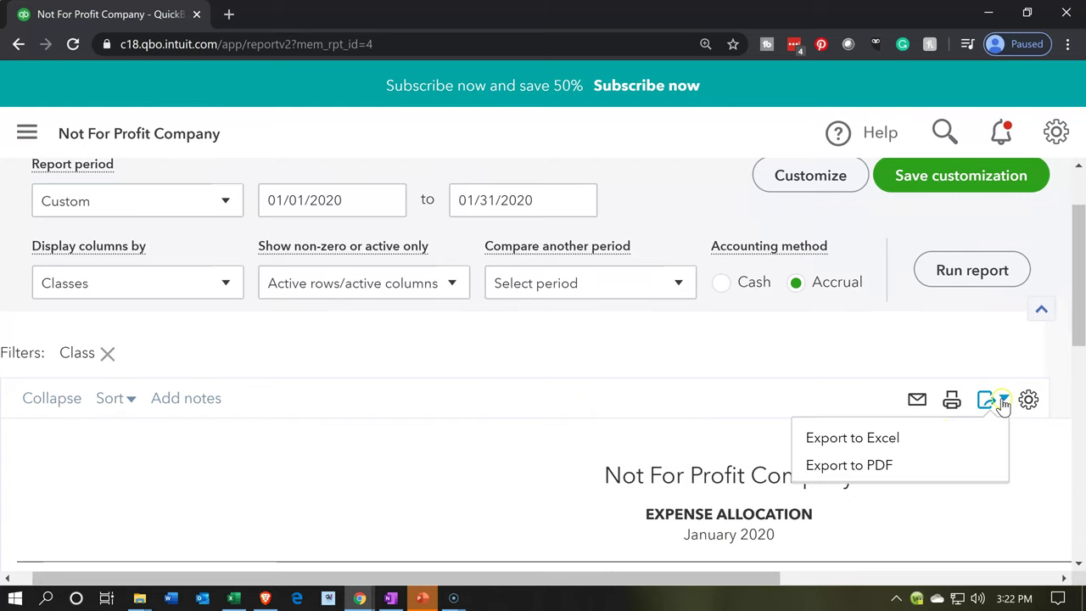
{"action": "left_click", "coordinate": [938, 439]}
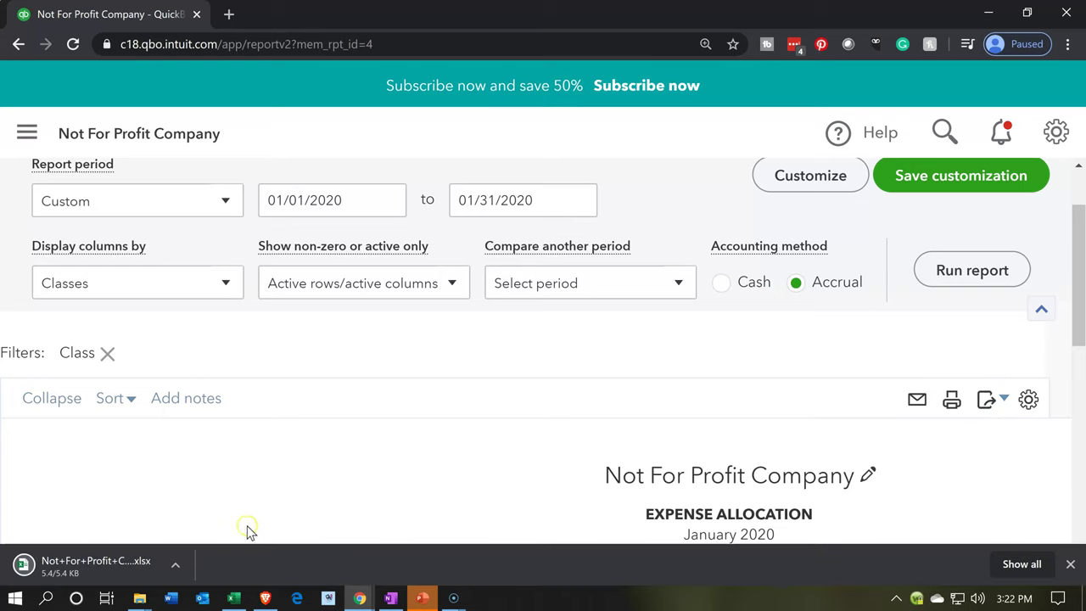
{"action": "left_click", "coordinate": [139, 566]}
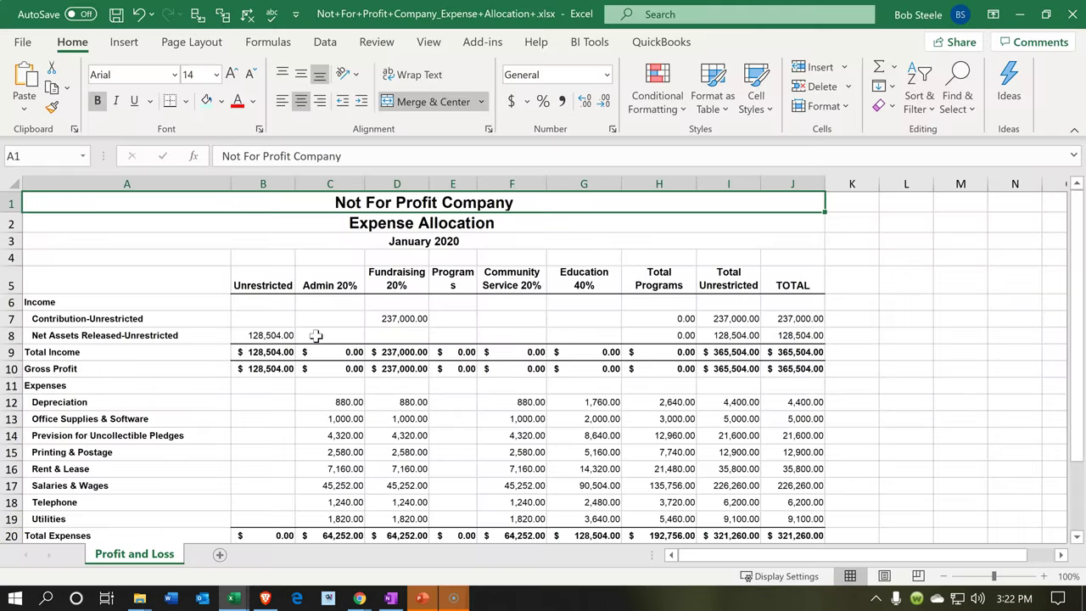
{"action": "left_click", "coordinate": [316, 336]}
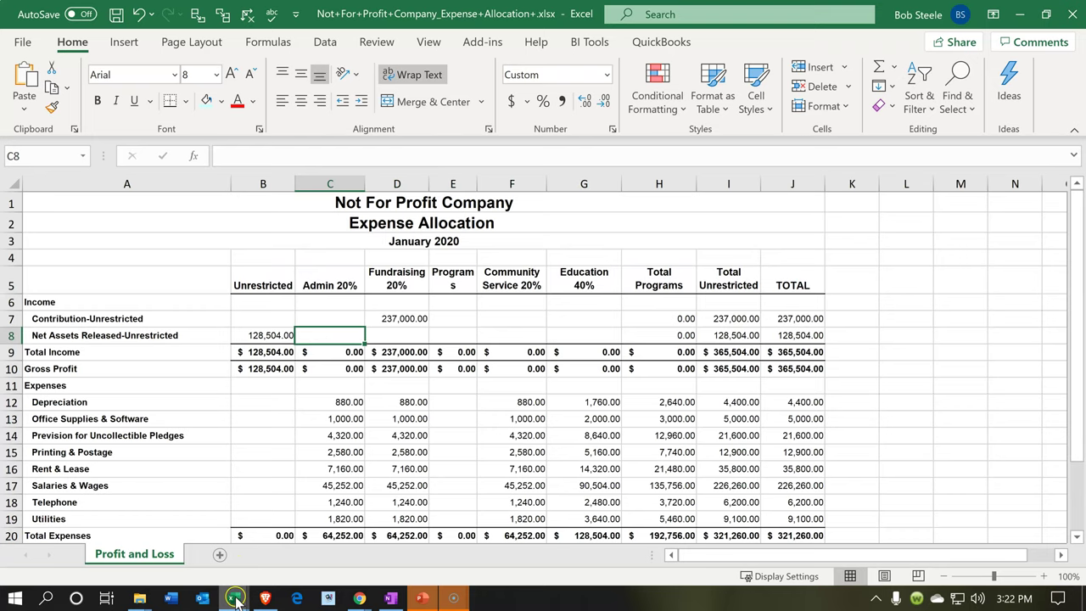
Switch to the Financial Statements workbook and add a new sheet after Stmt of Activities
{"action": "mouse_move", "coordinate": [236, 601]}
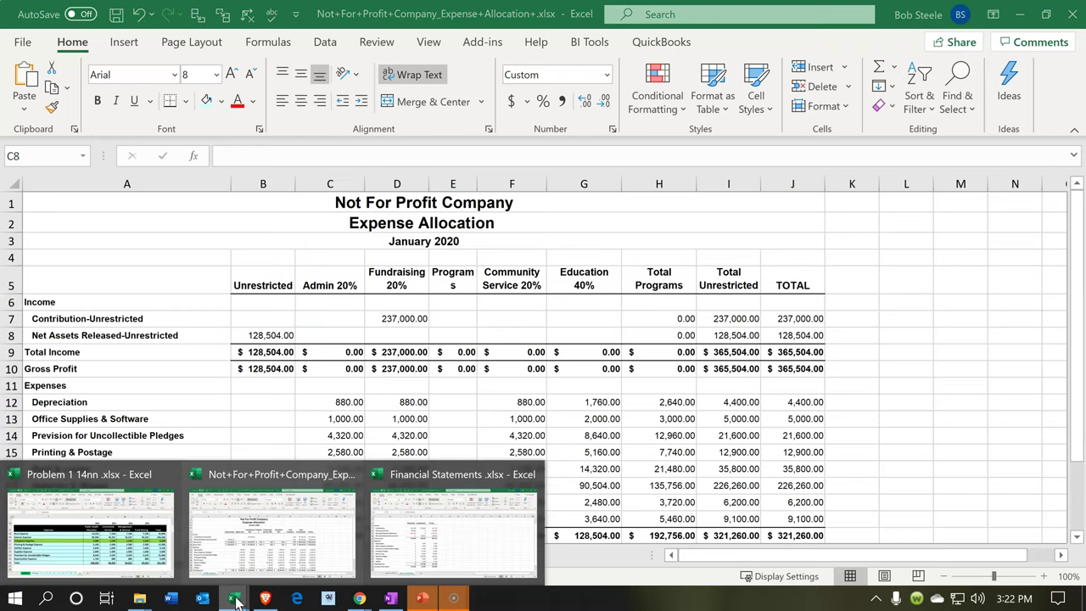
{"action": "left_click", "coordinate": [416, 532]}
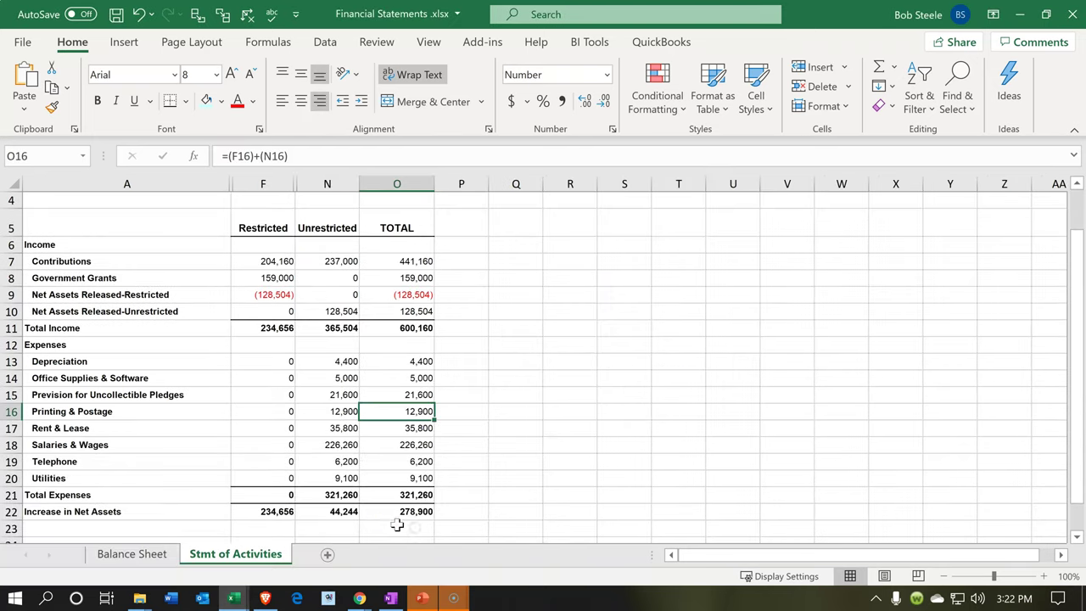
{"action": "left_click", "coordinate": [329, 556]}
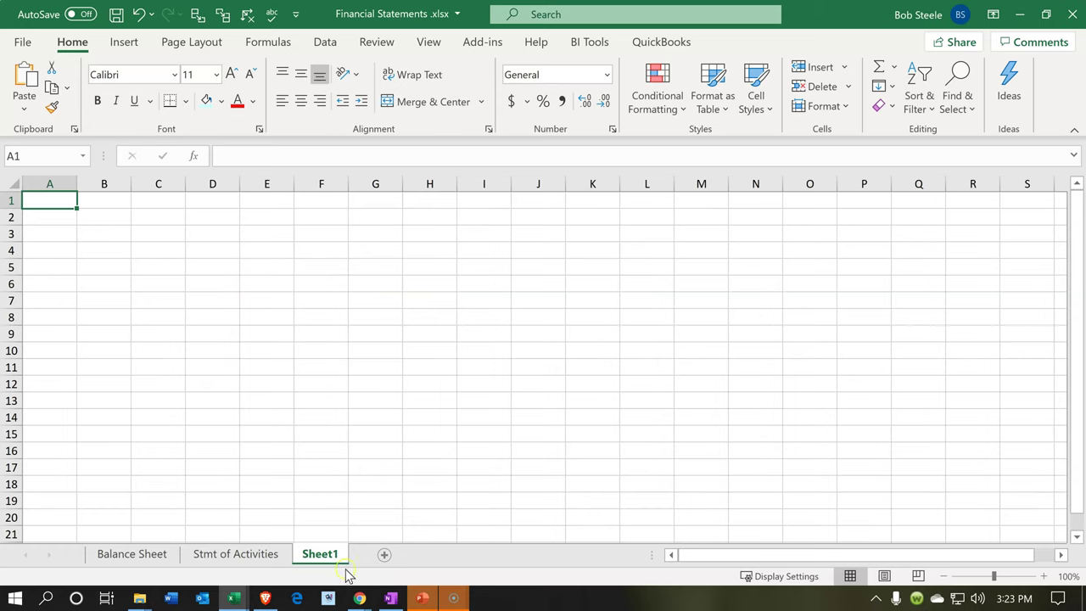
Copy the entire Profit and Loss sheet from the exported Expense Allocation workbook
{"action": "mouse_move", "coordinate": [236, 599]}
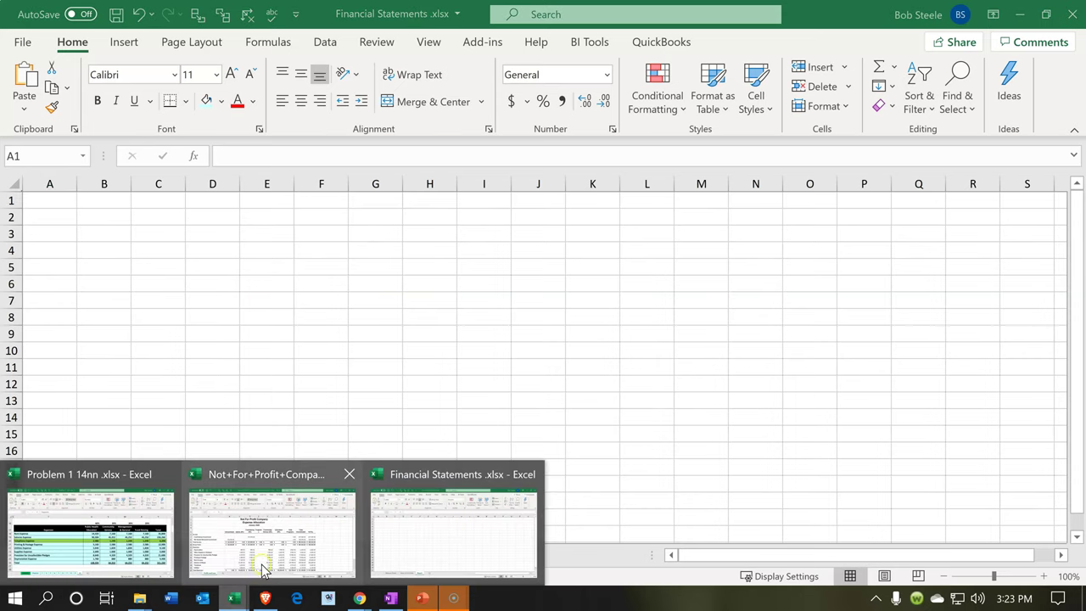
{"action": "left_click", "coordinate": [264, 566]}
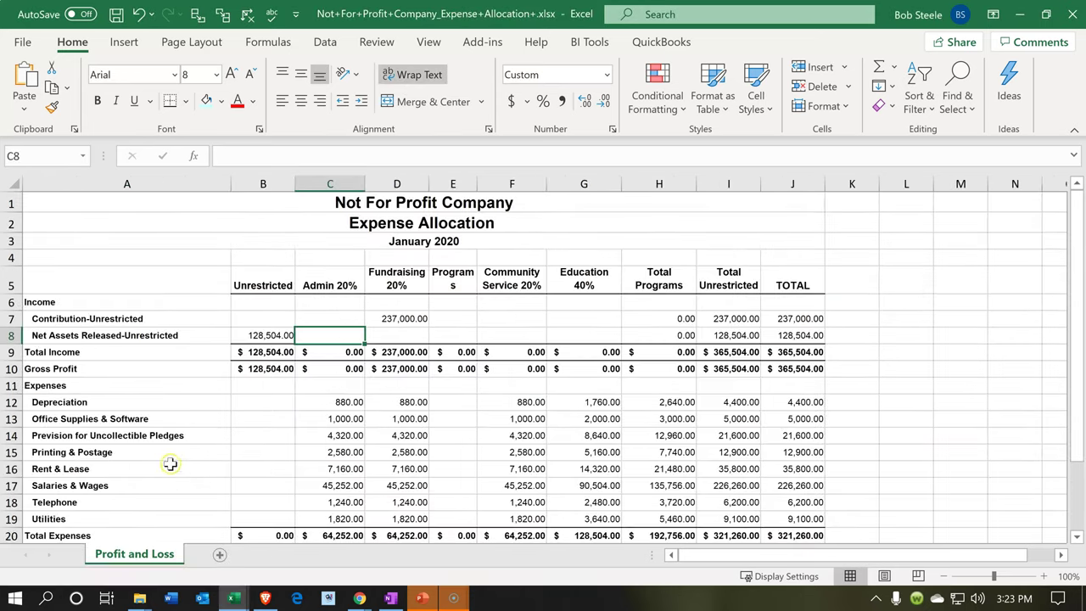
{"action": "left_click", "coordinate": [11, 182]}
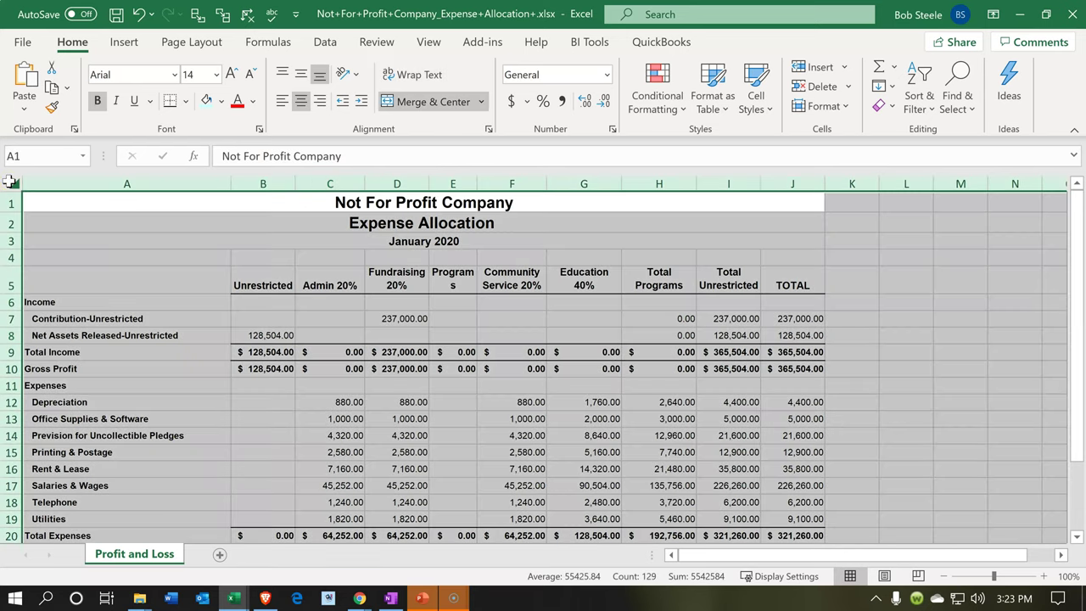
{"action": "right_click", "coordinate": [75, 243]}
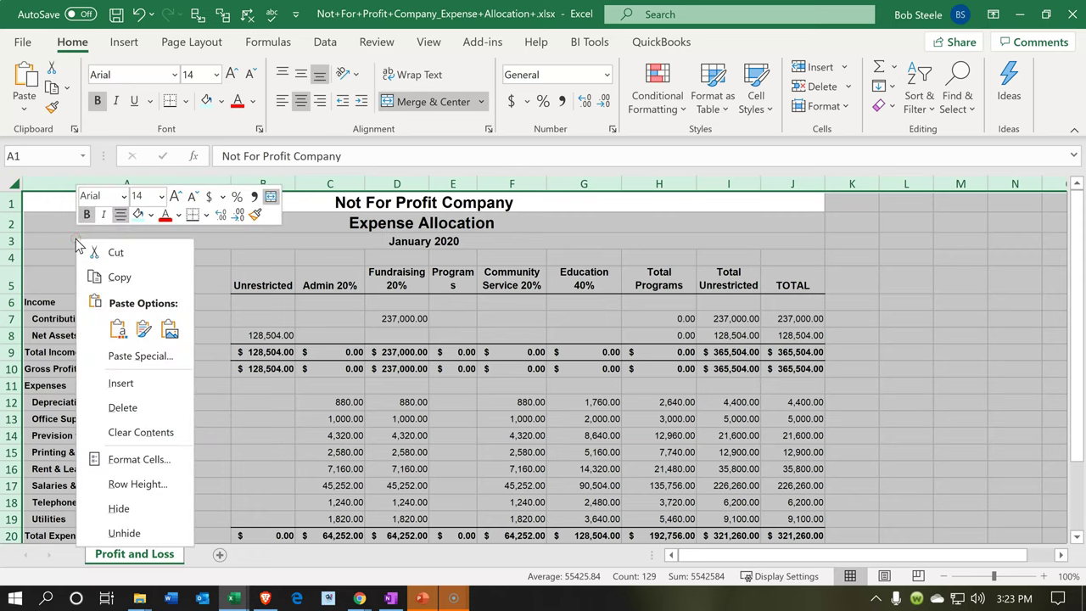
{"action": "left_click", "coordinate": [109, 278]}
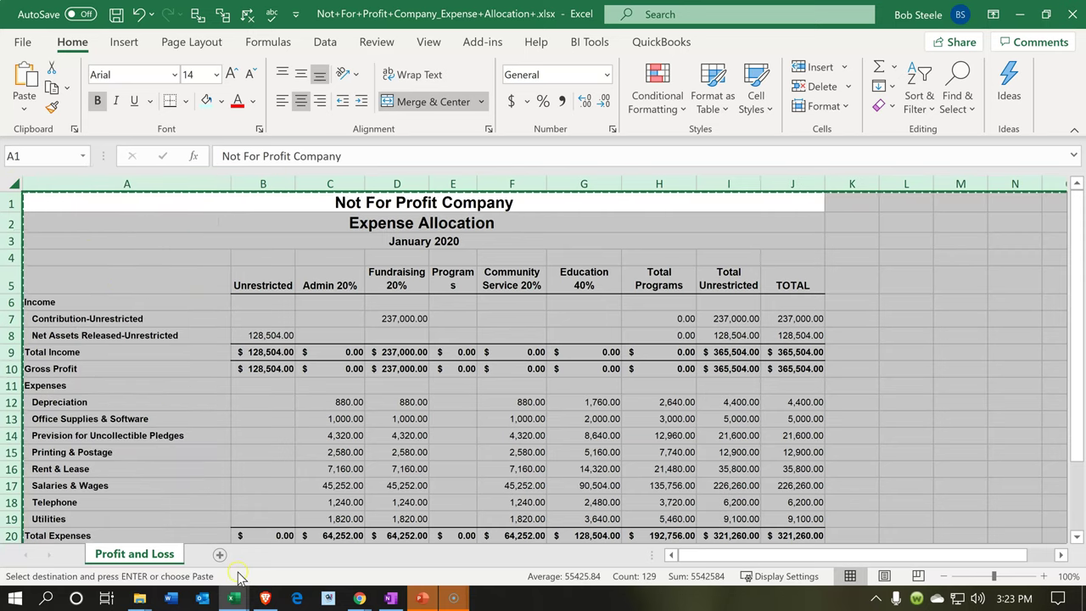
Paste the copied report with its formatting over the whole blank Sheet1 of the Financial Statements workbook
{"action": "left_click", "coordinate": [234, 599]}
{"action": "left_click", "coordinate": [434, 540]}
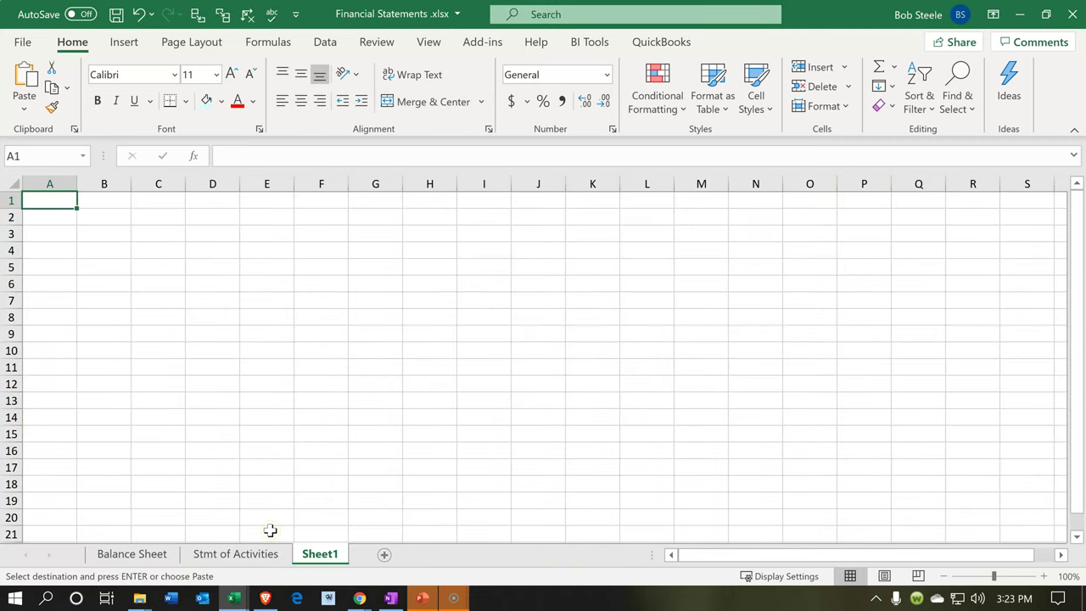
{"action": "left_click", "coordinate": [54, 205]}
{"action": "left_click", "coordinate": [10, 183]}
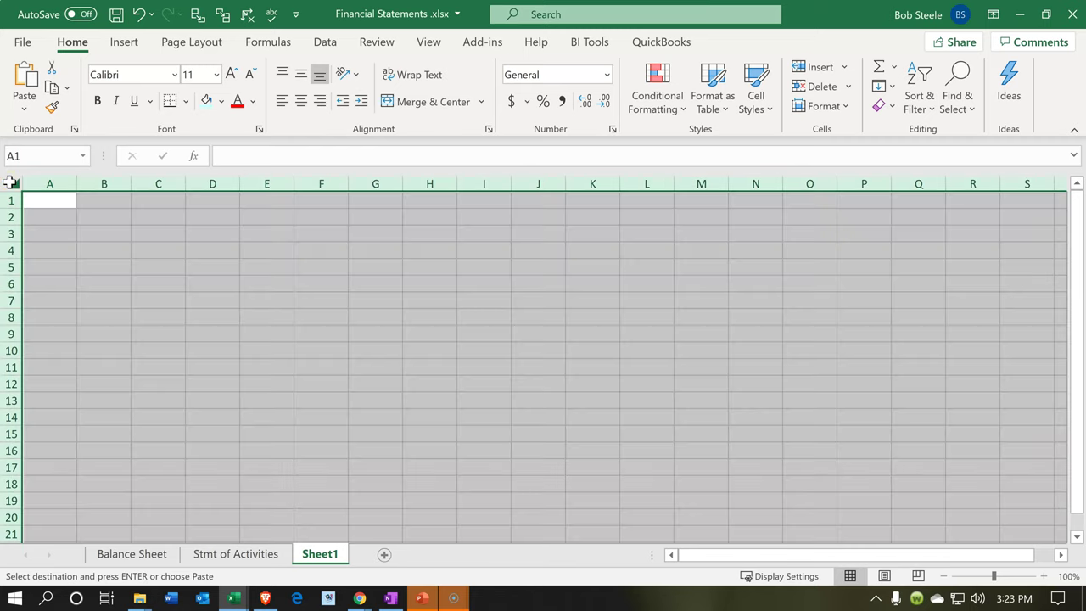
{"action": "right_click", "coordinate": [150, 287]}
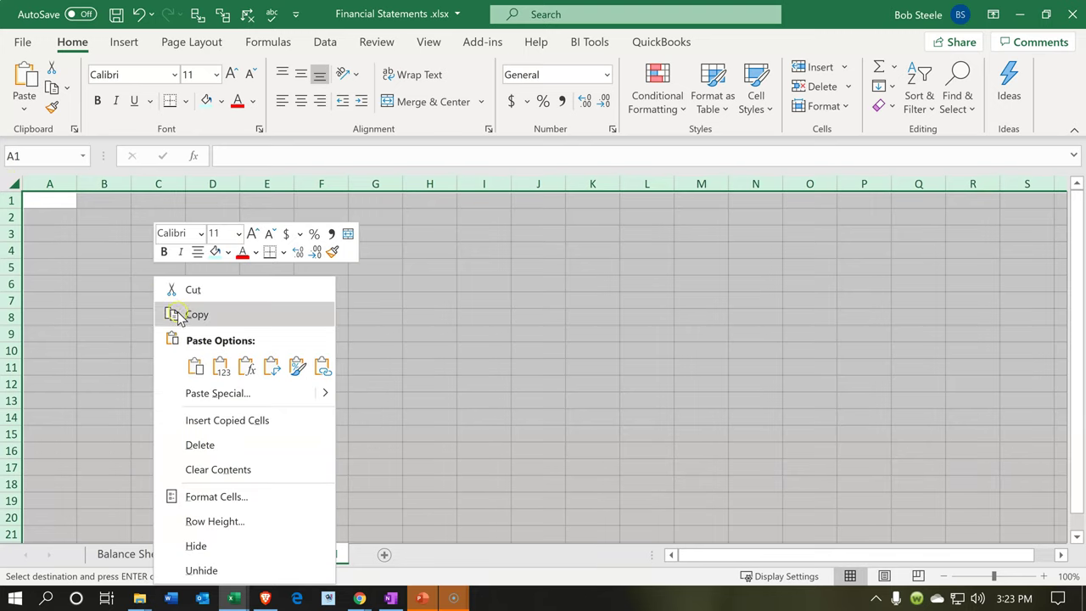
{"action": "left_click", "coordinate": [193, 363]}
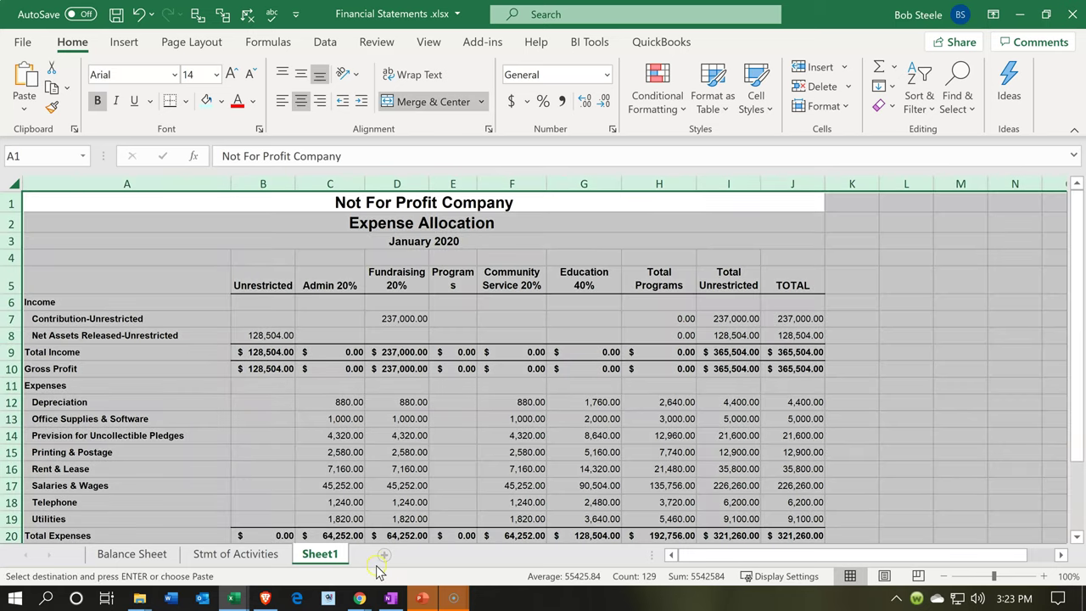
Rename Sheet1 as "Exp Allocation"
{"action": "double_click", "coordinate": [330, 557]}
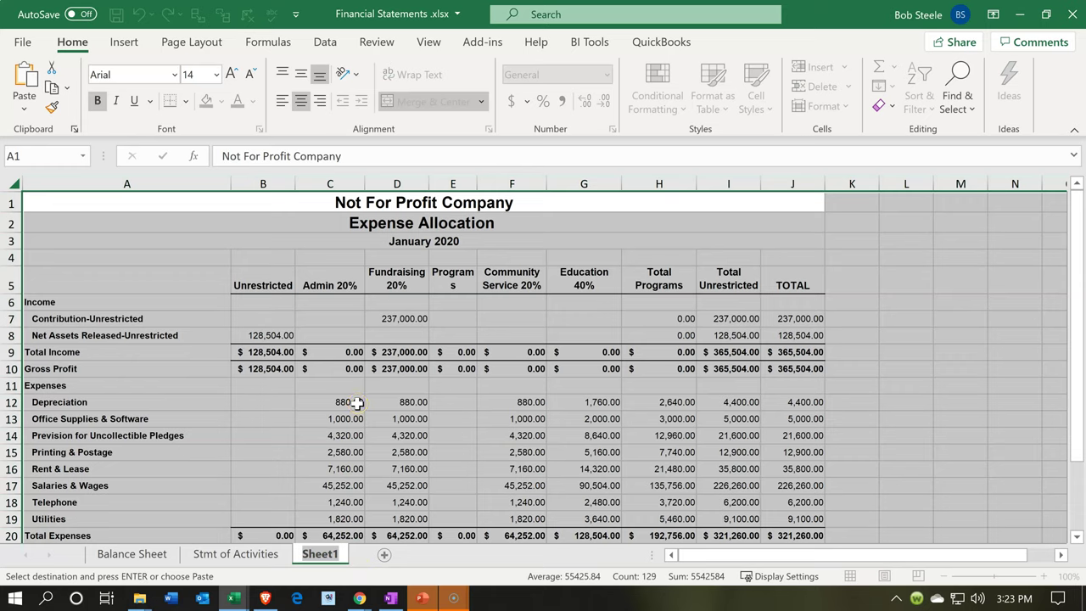
{"action": "type", "text": "Ex"}
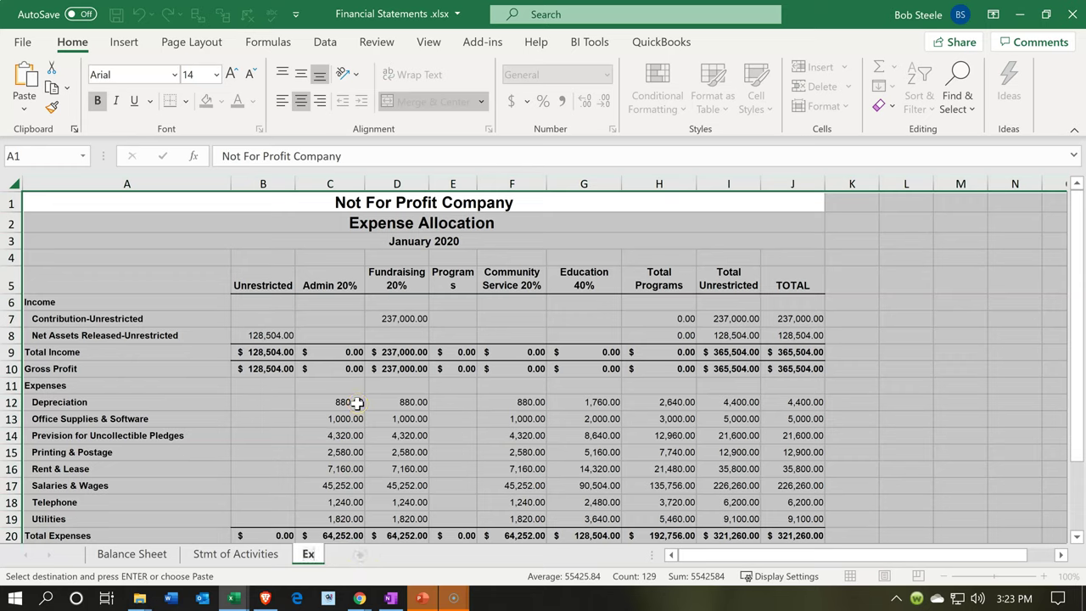
{"action": "type", "text": "p Allocation"}
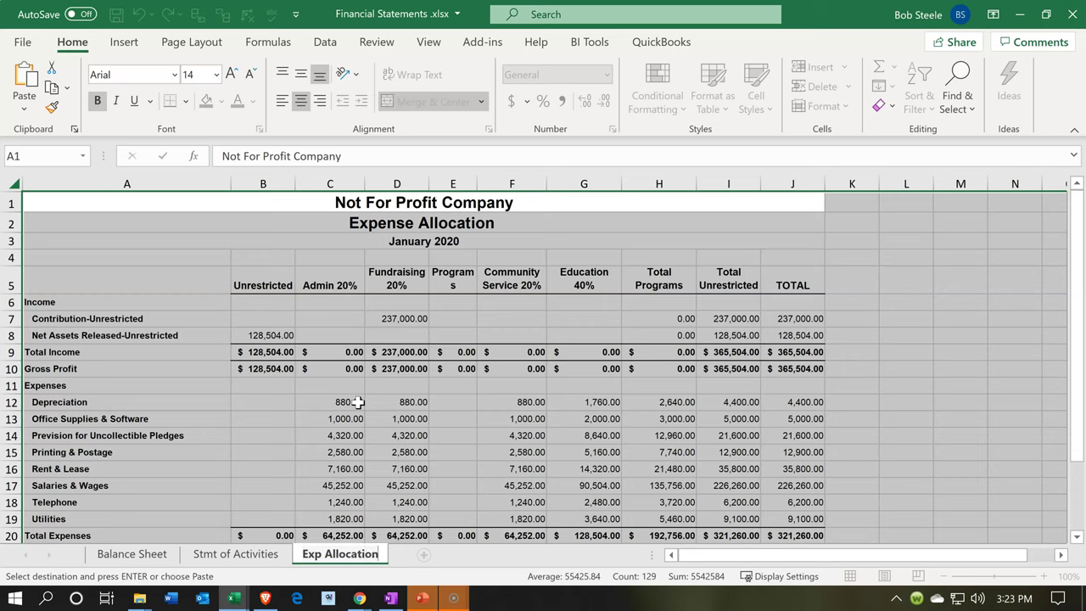
{"action": "key", "text": "Return"}
{"action": "left_click", "coordinate": [358, 402]}
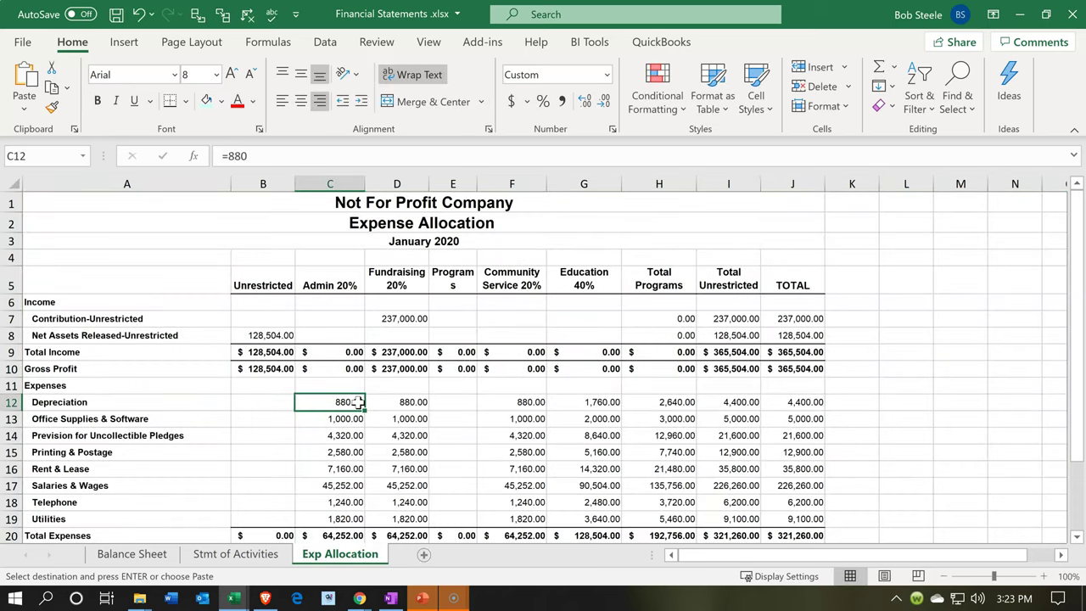
Check the Exp Allocation sheet's page layout and set its page orientation to landscape
{"action": "left_click", "coordinate": [885, 577]}
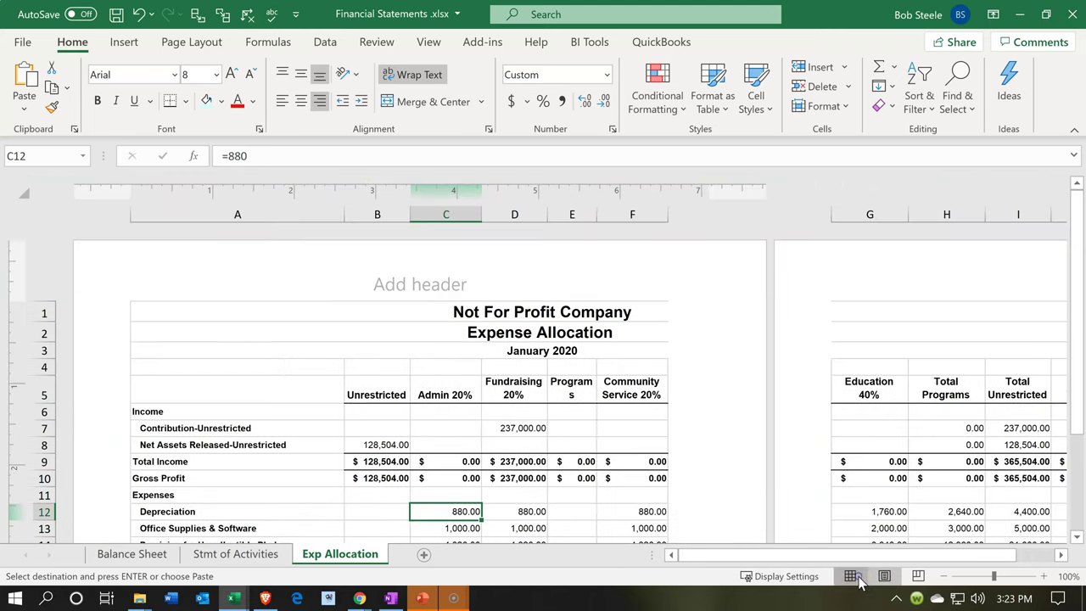
{"action": "left_click", "coordinate": [851, 577]}
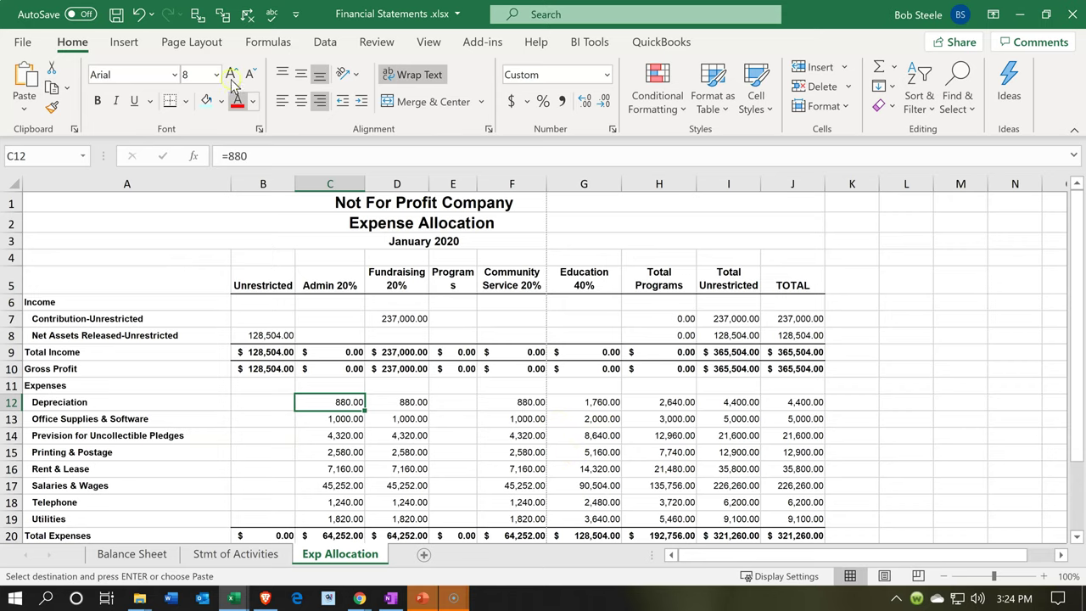
{"action": "left_click", "coordinate": [195, 42]}
{"action": "left_click", "coordinate": [170, 112]}
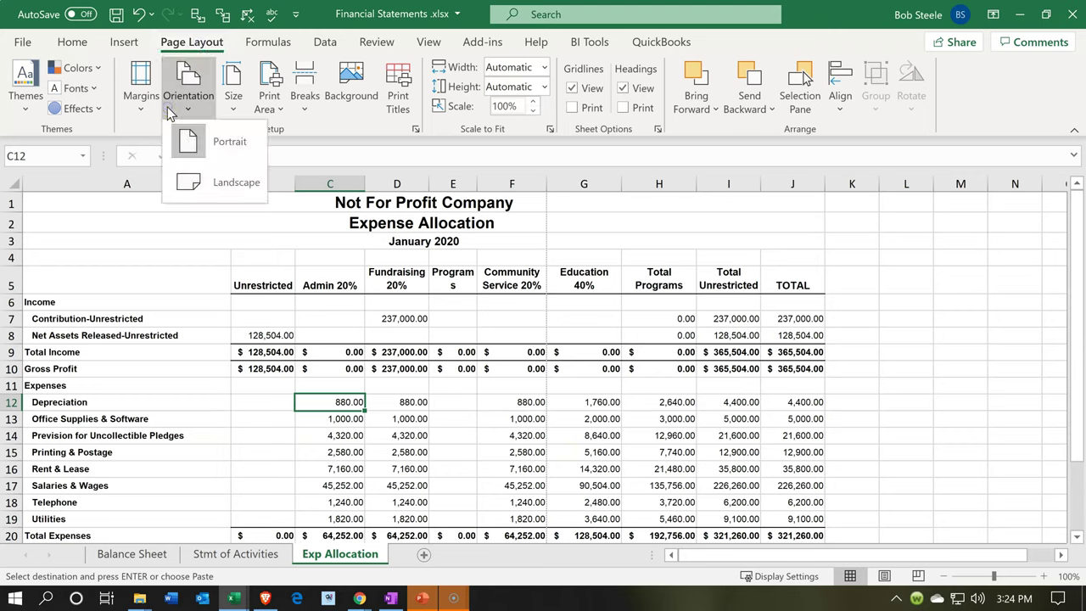
{"action": "left_click", "coordinate": [200, 189]}
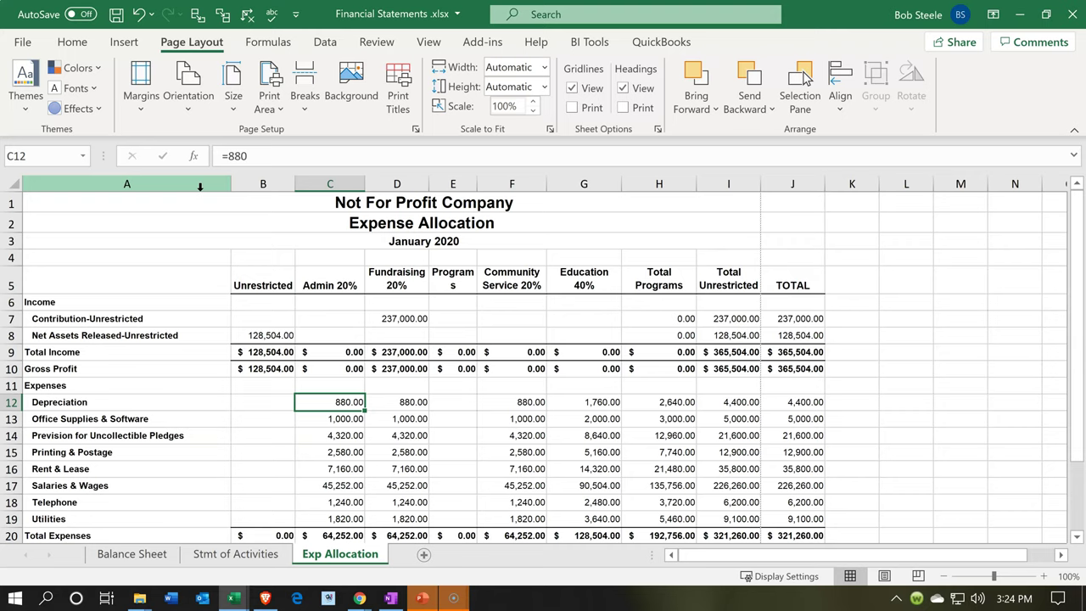
{"action": "left_click", "coordinate": [192, 205]}
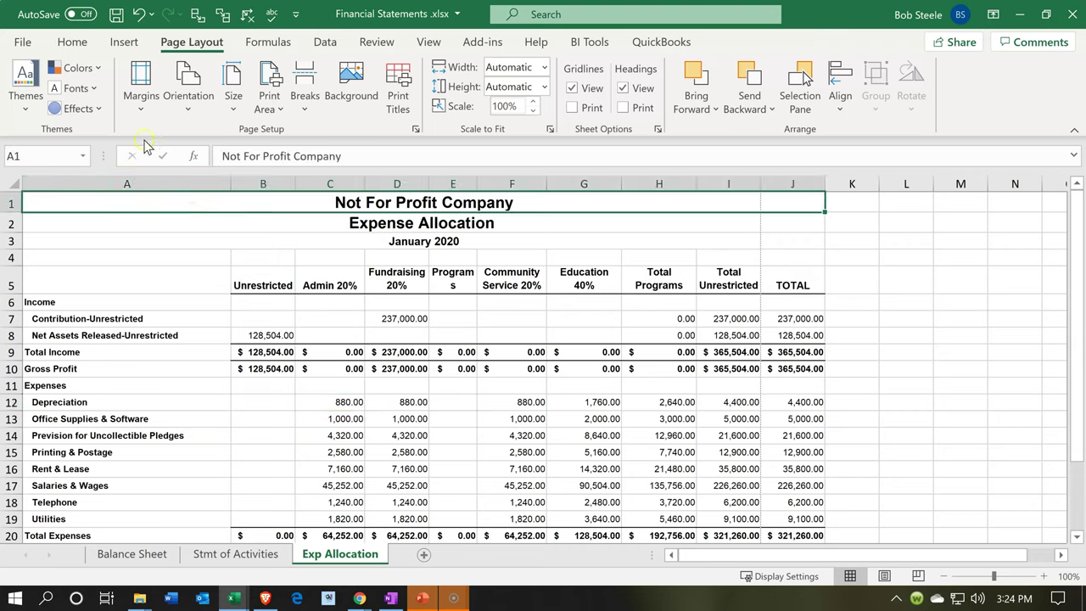
Unmerge the company name, report title and date rows at the top of the Exp Allocation sheet
{"action": "left_click", "coordinate": [73, 45]}
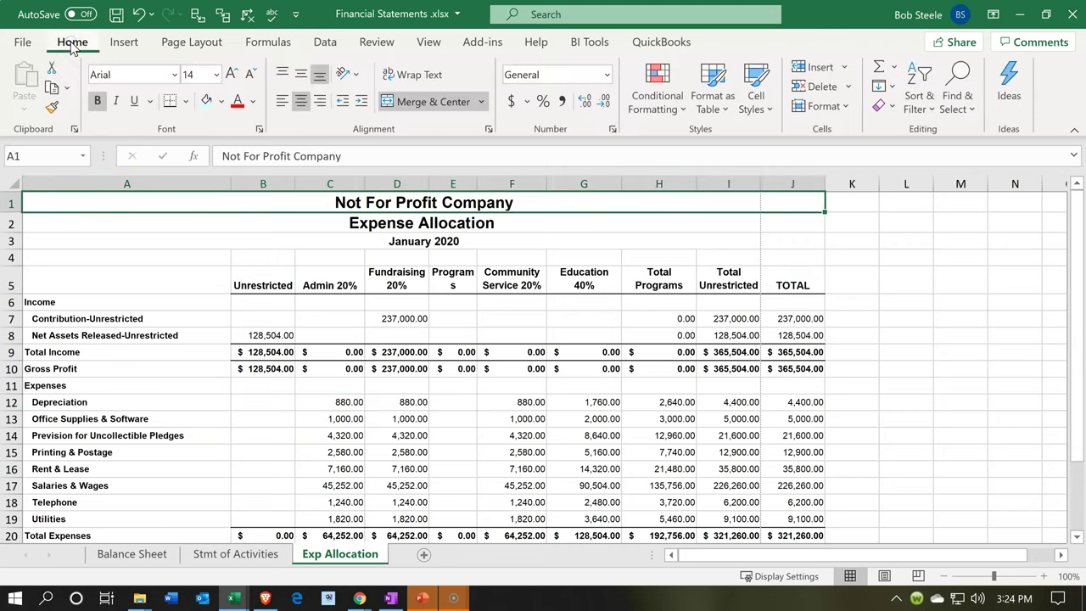
{"action": "left_click", "coordinate": [413, 100]}
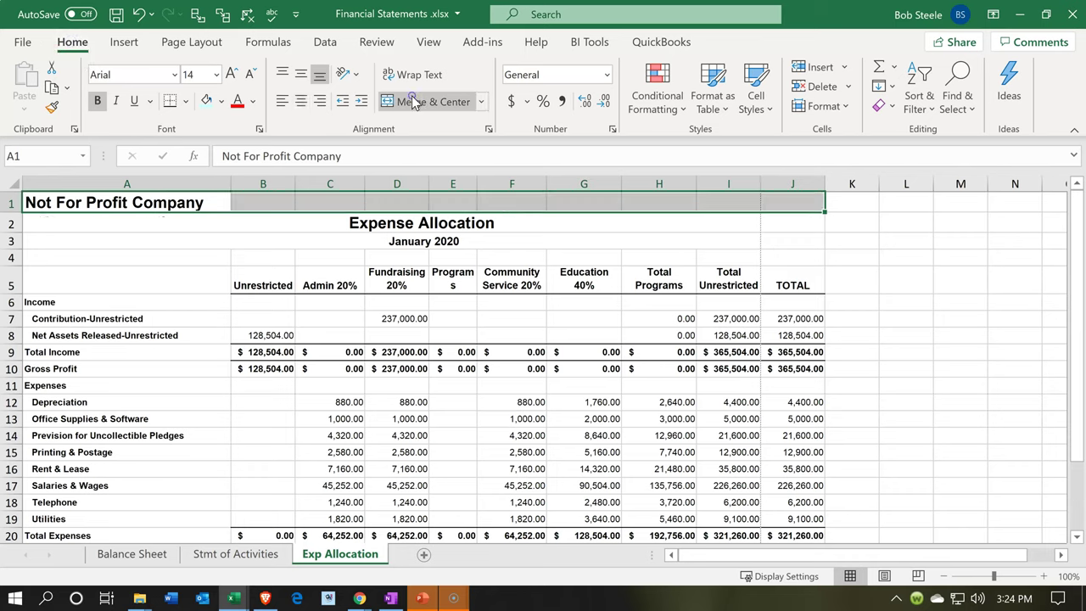
{"action": "left_click", "coordinate": [281, 216]}
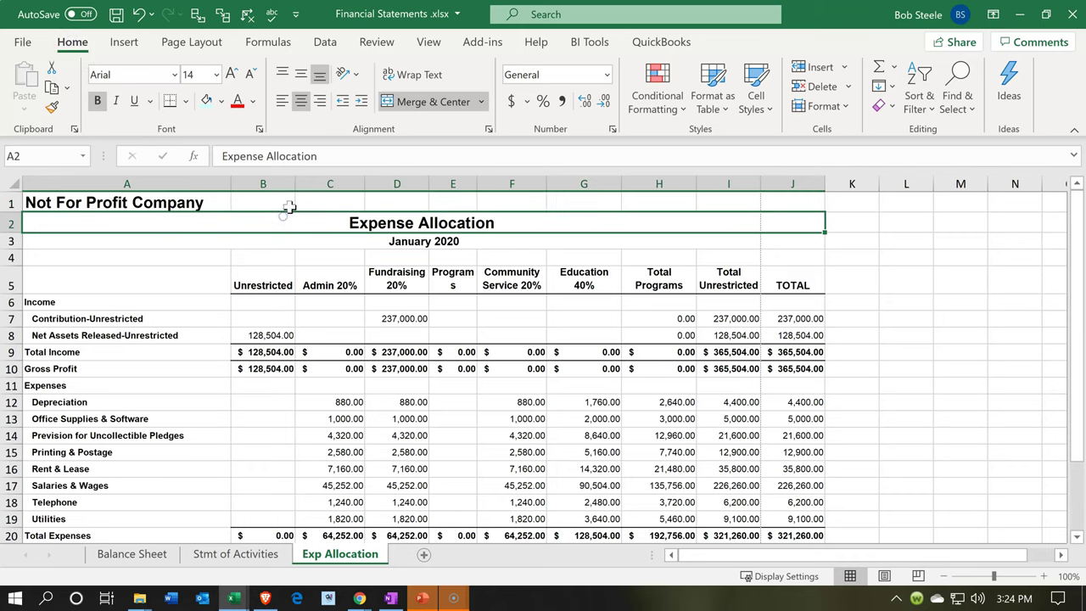
{"action": "left_click", "coordinate": [416, 108]}
{"action": "left_click", "coordinate": [314, 237]}
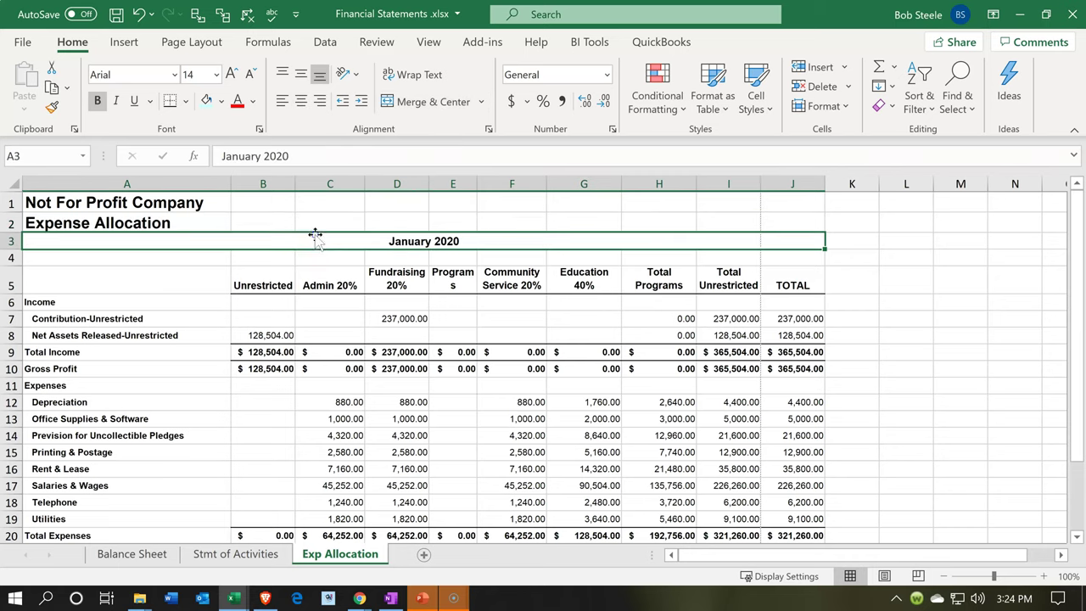
{"action": "left_click", "coordinate": [415, 111]}
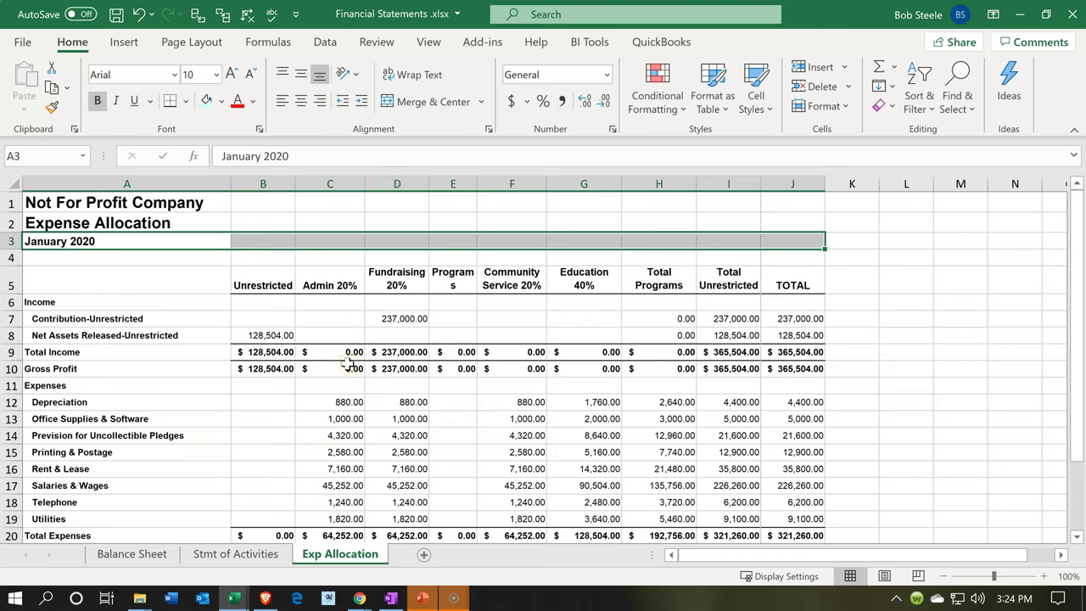
Delete rows 6 to 10, covering the Income section through Gross Profit
{"action": "left_click", "coordinate": [12, 302]}
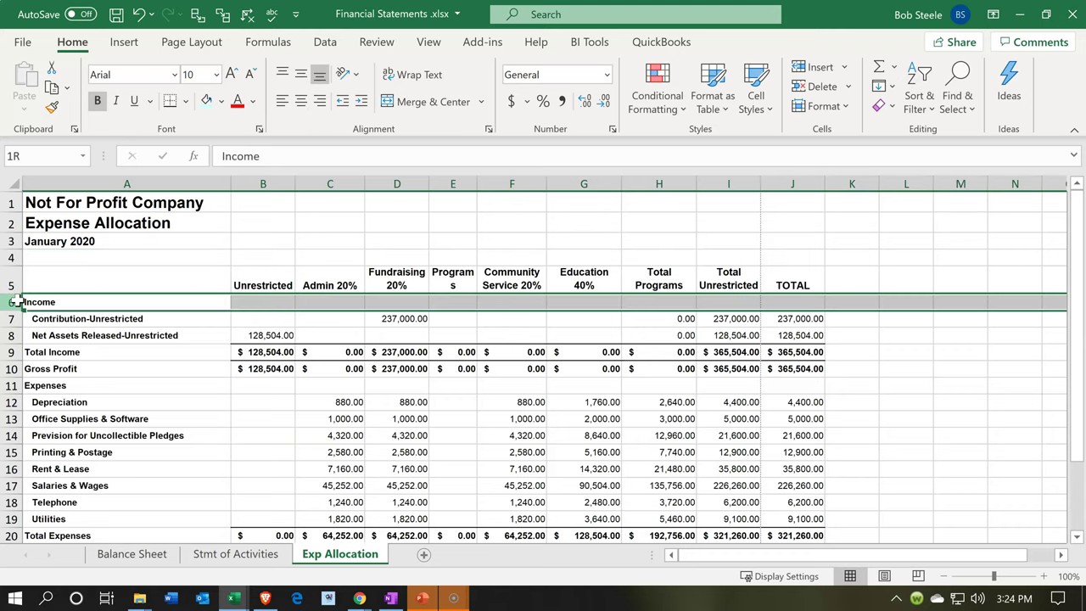
{"action": "left_click_drag", "start_coordinate": [15, 303], "coordinate": [26, 368]}
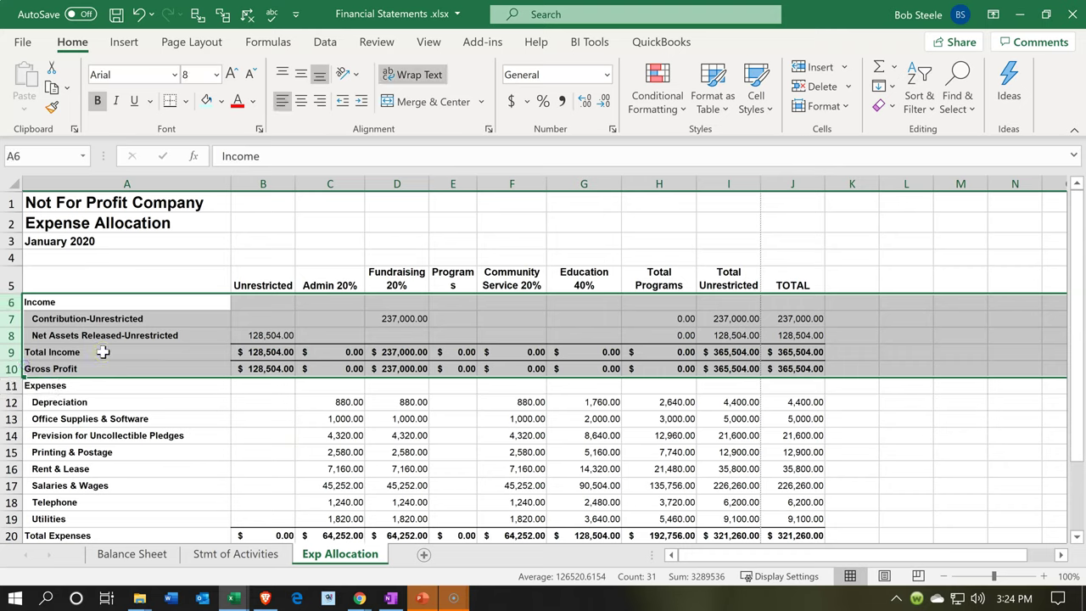
{"action": "right_click", "coordinate": [102, 352]}
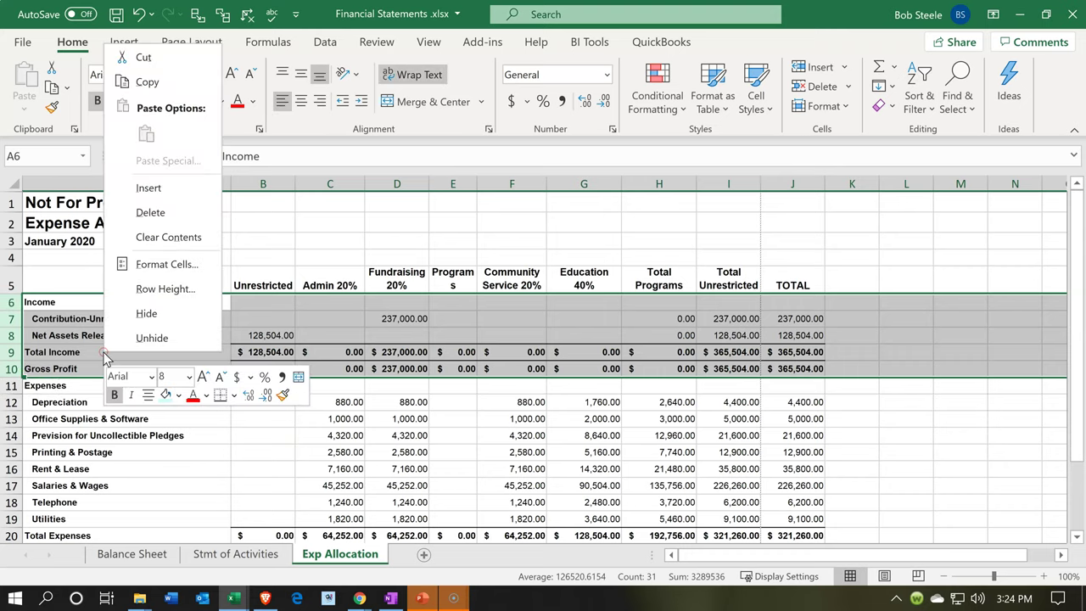
{"action": "left_click", "coordinate": [114, 216]}
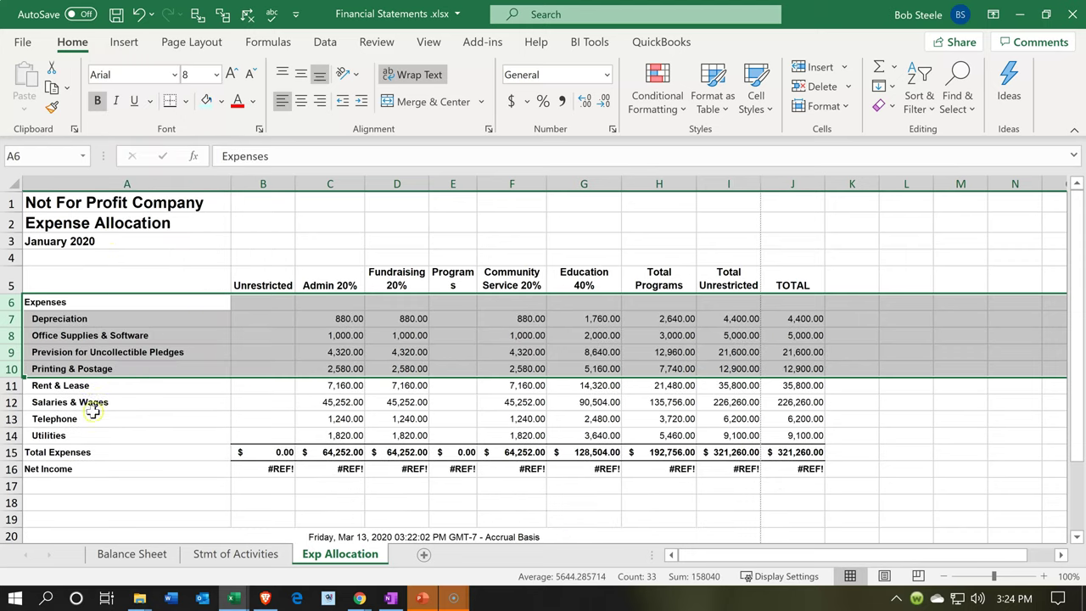
Delete the Net Income row below Total Expenses
{"action": "left_click", "coordinate": [17, 469]}
{"action": "right_click", "coordinate": [64, 467]}
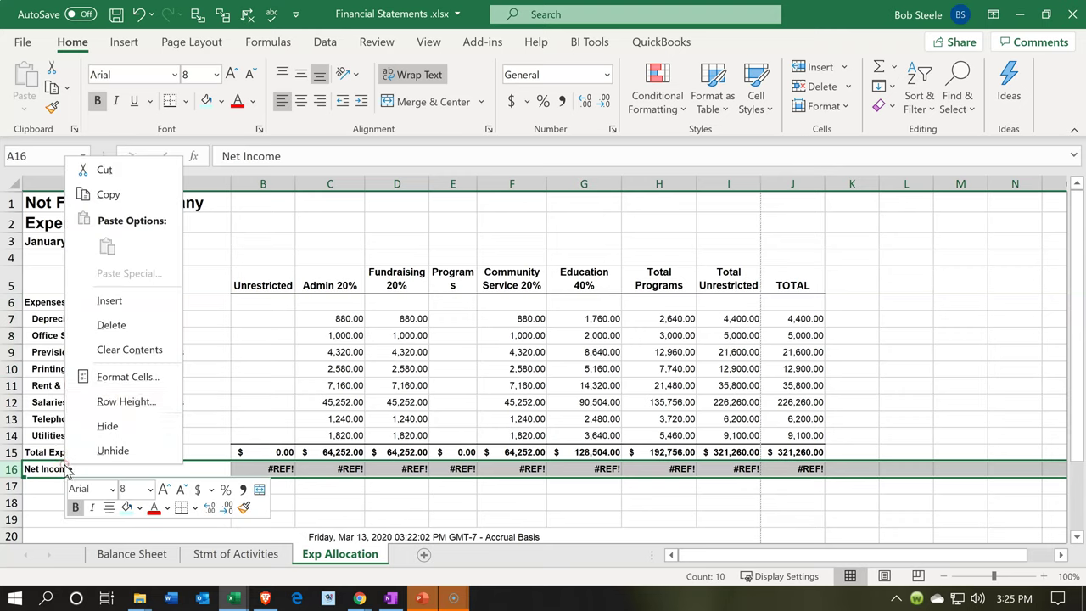
{"action": "left_click", "coordinate": [109, 325]}
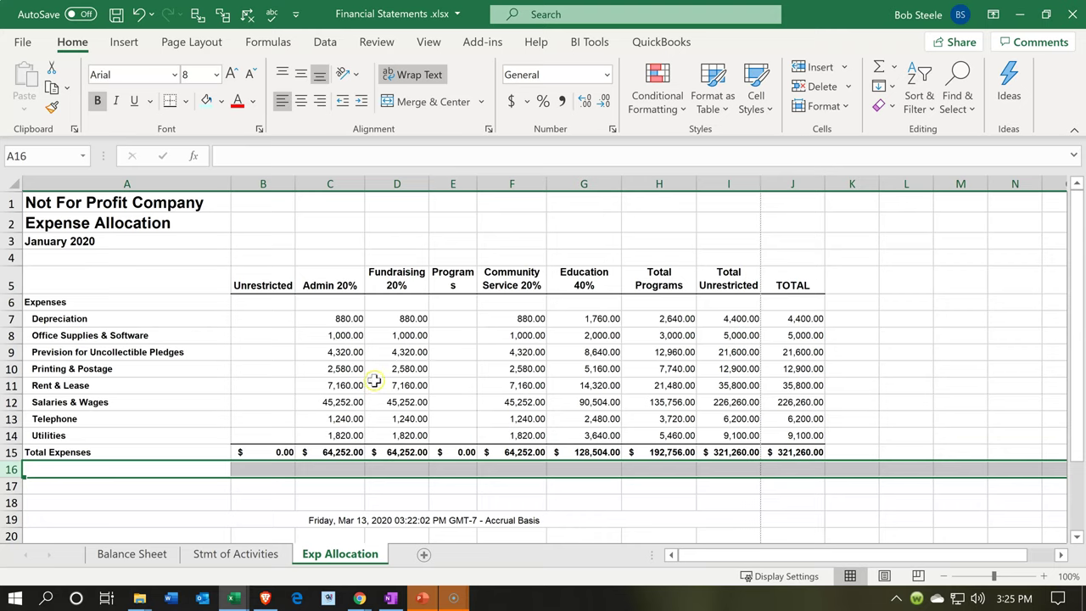
Delete the empty Unrestricted column B from the expense allocation table
{"action": "left_click", "coordinate": [264, 341]}
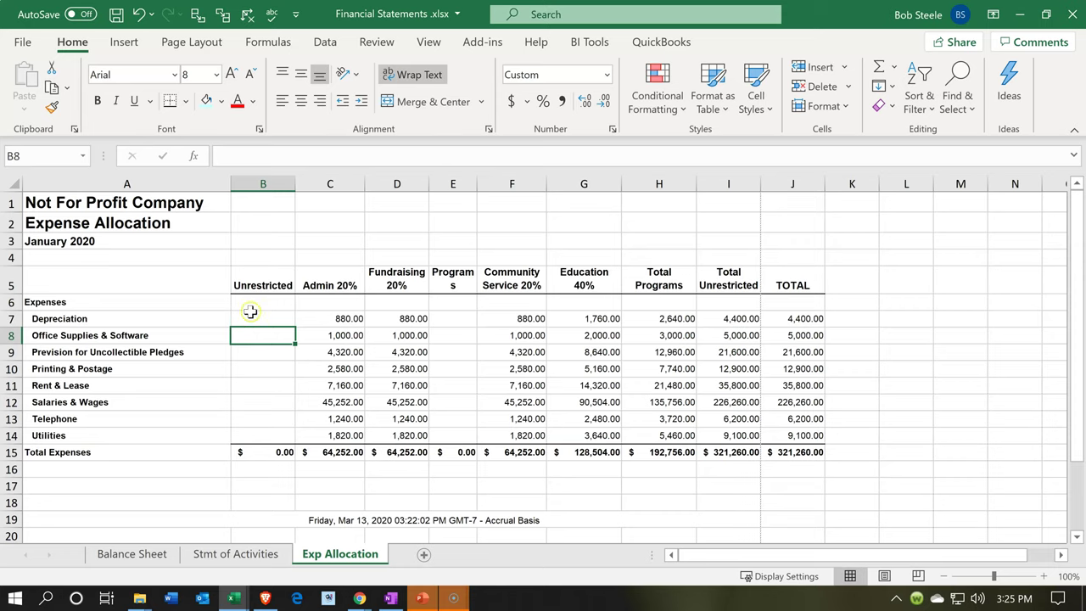
{"action": "left_click", "coordinate": [261, 183]}
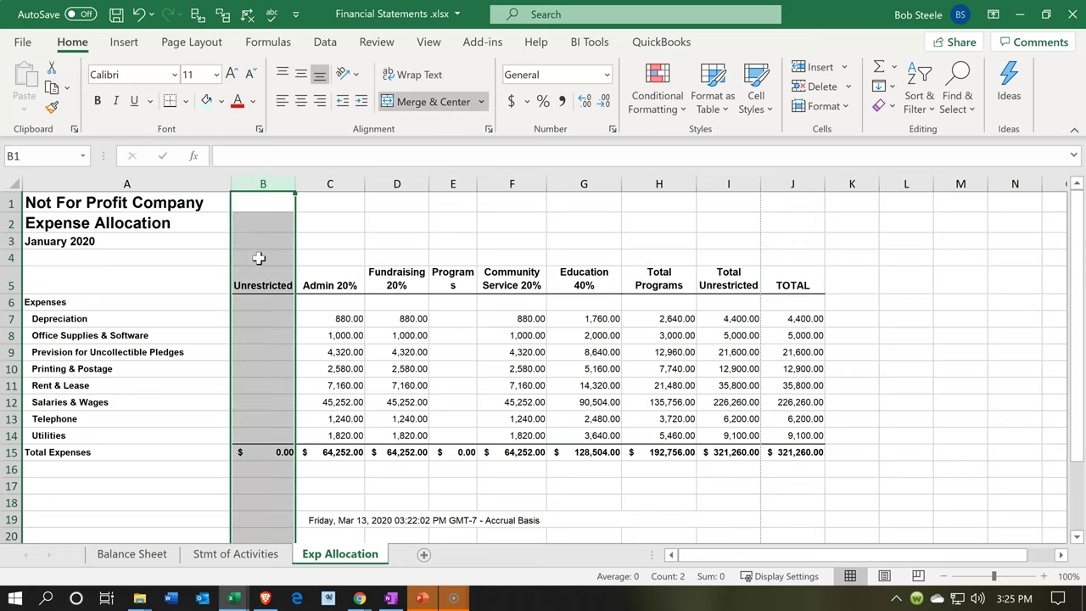
{"action": "right_click", "coordinate": [263, 372]}
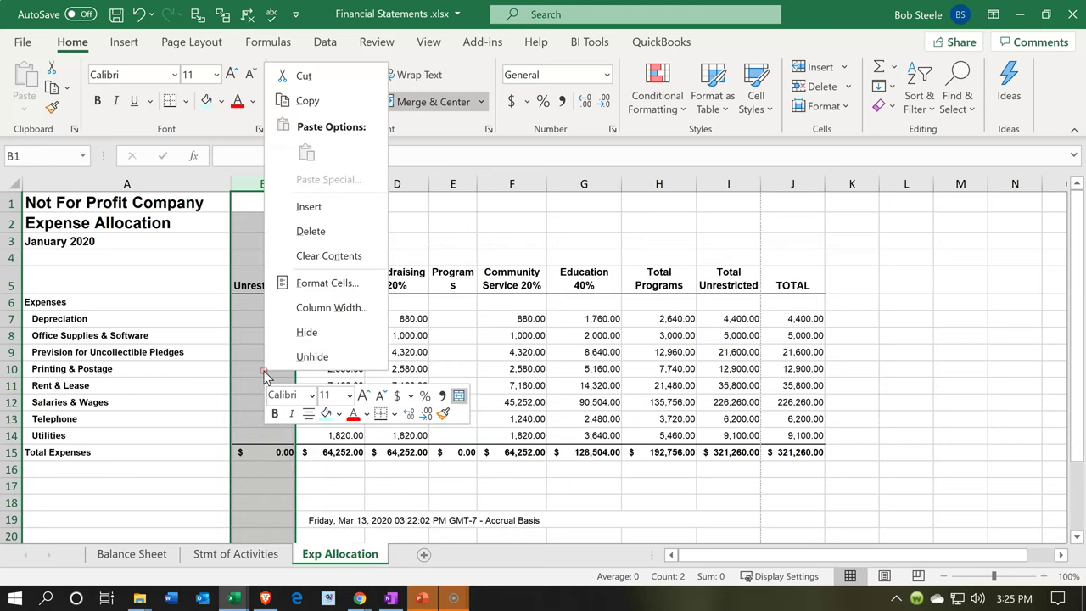
{"action": "key", "text": "Escape"}
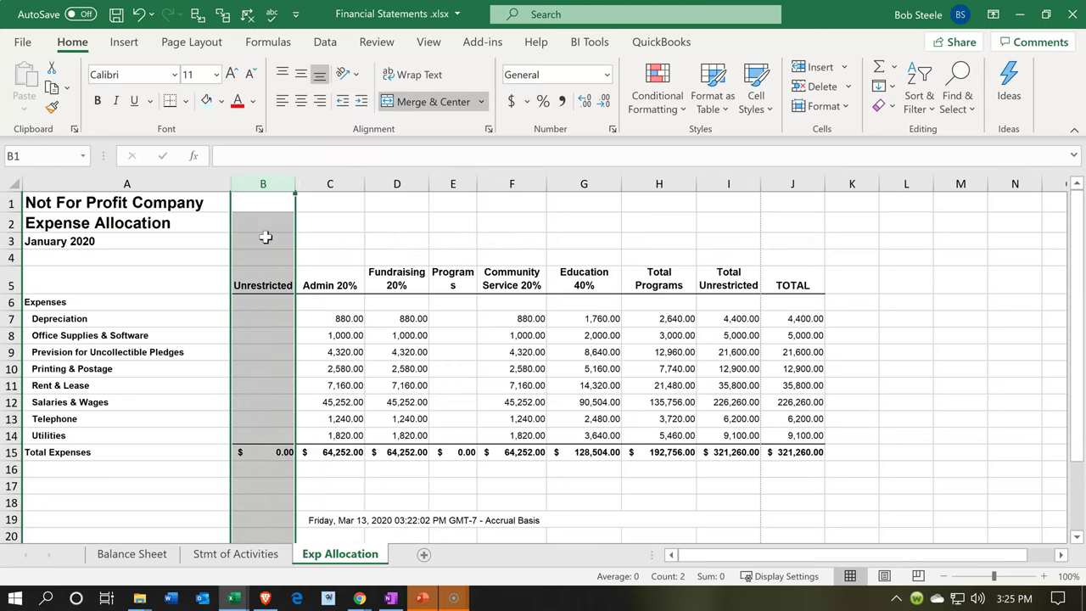
{"action": "key", "text": "ctrl+minus"}
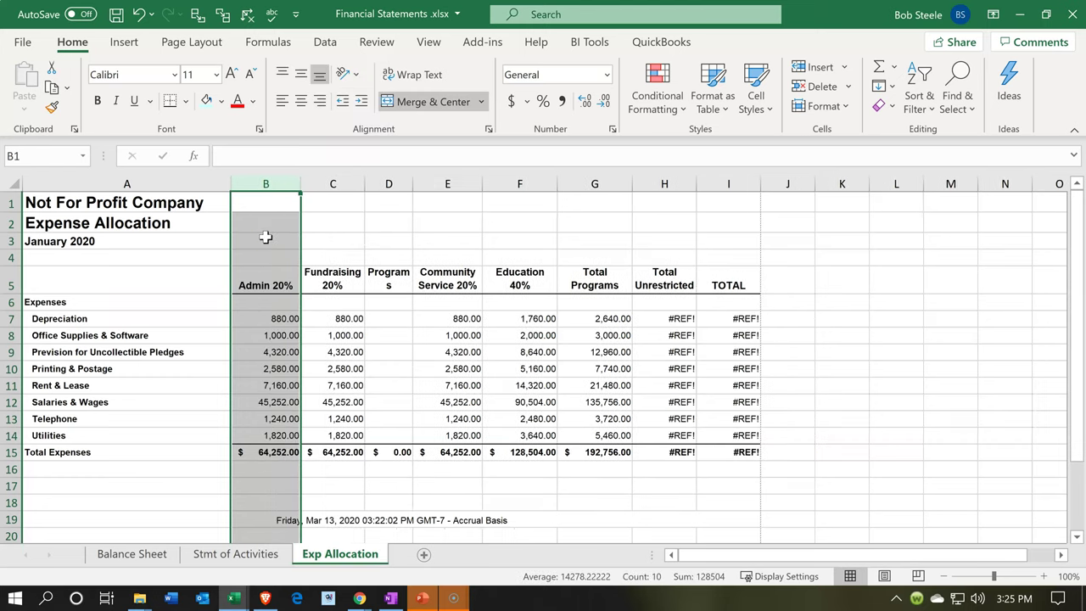
Replace the broken Total Unrestricted formula for Depreciation with =B7+C7+G7 and fill it down through the Utilities row
{"action": "left_click", "coordinate": [666, 316]}
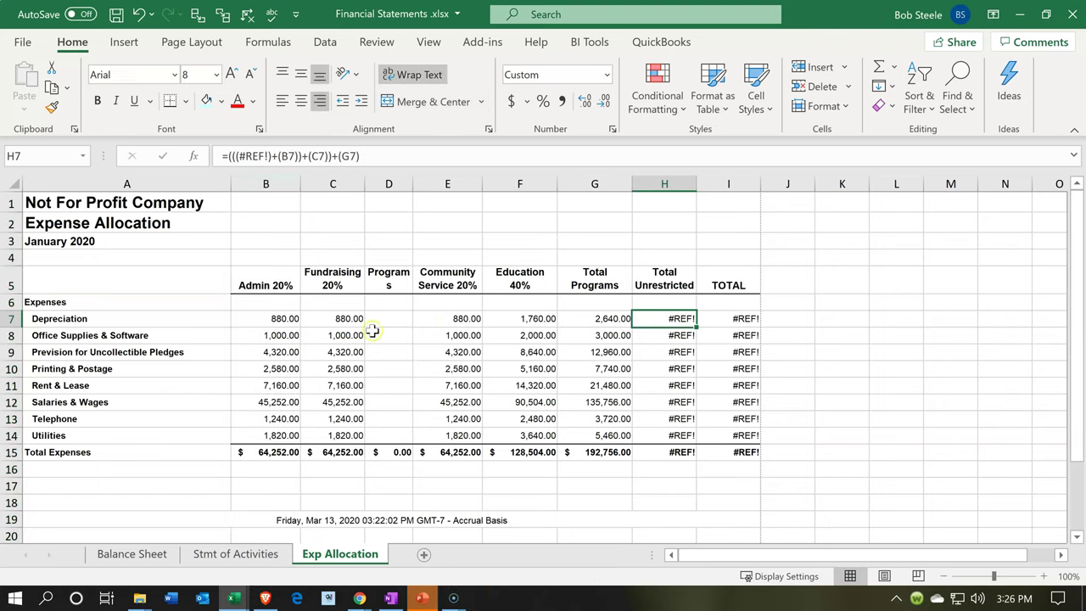
{"action": "left_click", "coordinate": [264, 318]}
{"action": "key", "text": "Right"}
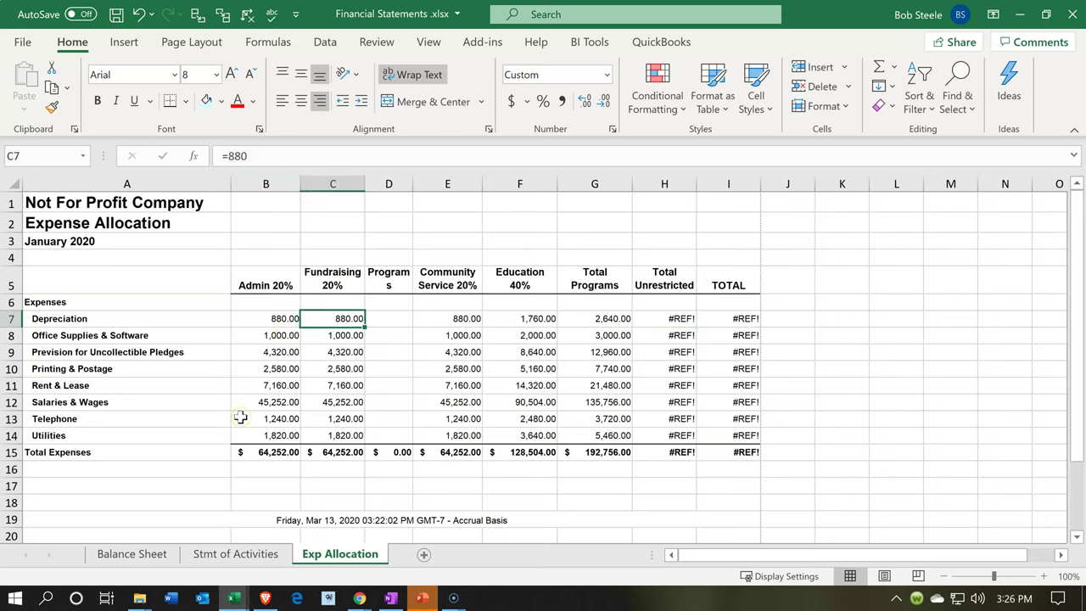
{"action": "key", "text": "Right"}
{"action": "key", "text": "Right"}
{"action": "key", "text": "Right"}
{"action": "key", "text": "Right"}
{"action": "key", "text": "Right"}
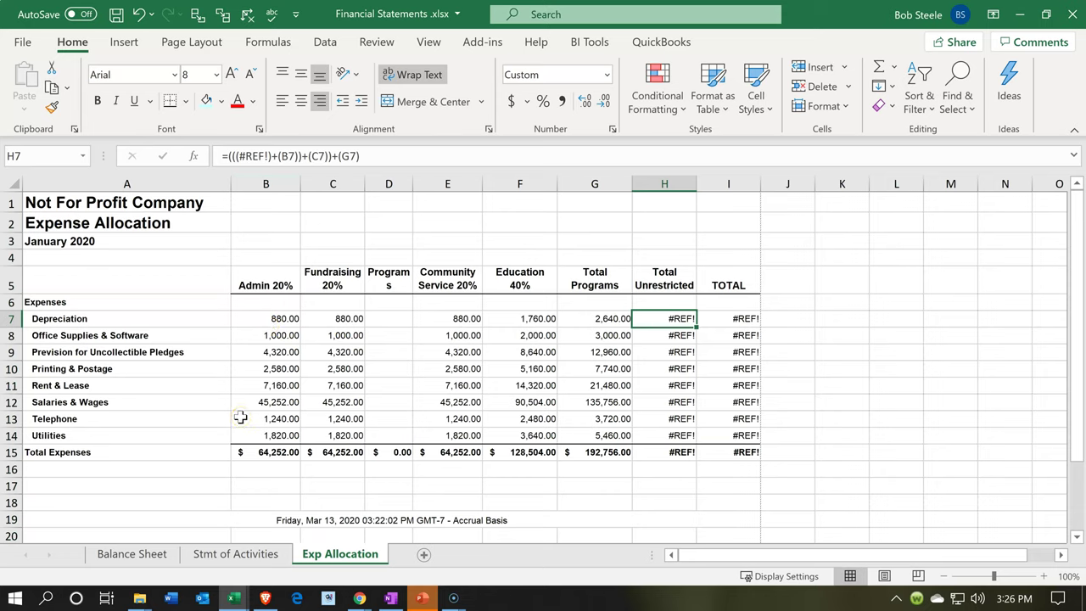
{"action": "key", "text": "Left"}
{"action": "key", "text": "Right"}
{"action": "type", "text": "="}
{"action": "key", "text": "Left"}
{"action": "key", "text": "Left"}
{"action": "key", "text": "Left"}
{"action": "key", "text": "Left"}
{"action": "key", "text": "Left"}
{"action": "key", "text": "Left"}
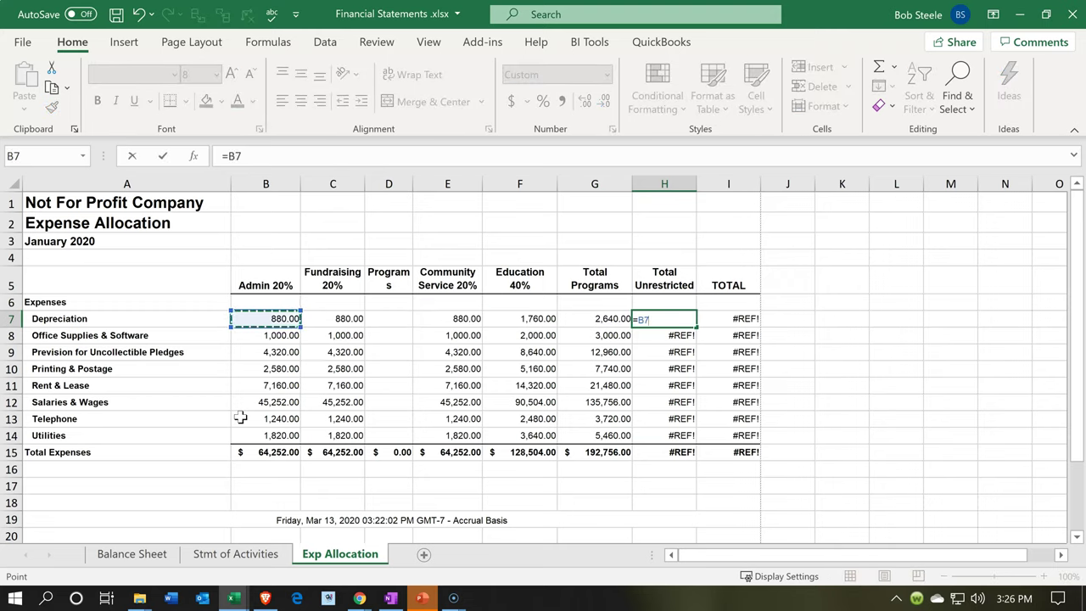
{"action": "type", "text": "+"}
{"action": "key", "text": "Left"}
{"action": "key", "text": "Left"}
{"action": "key", "text": "Left"}
{"action": "key", "text": "Left"}
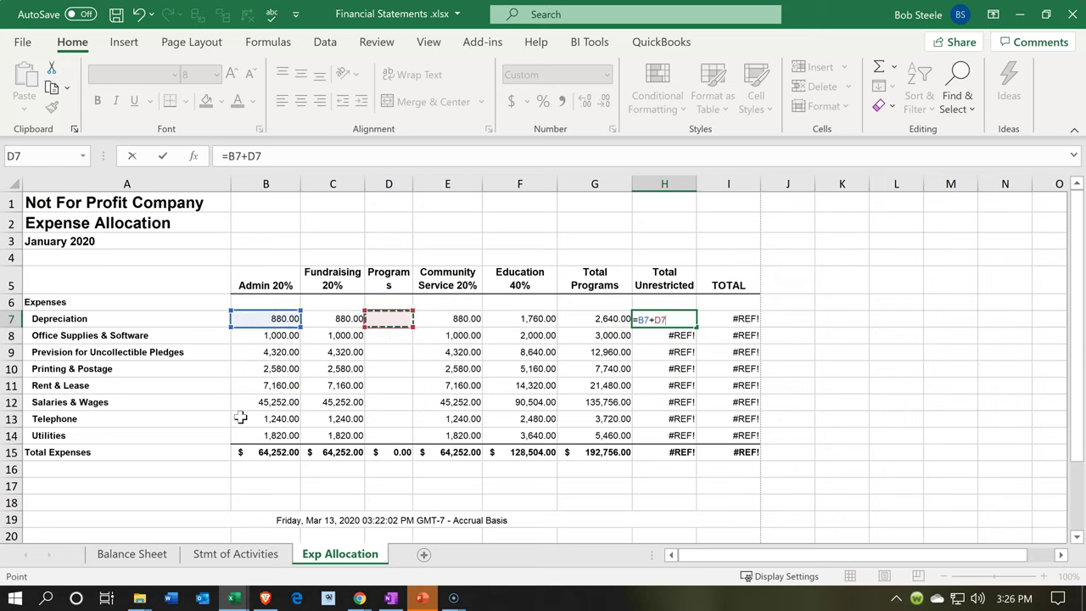
{"action": "key", "text": "Left"}
{"action": "type", "text": "+"}
{"action": "key", "text": "Left"}
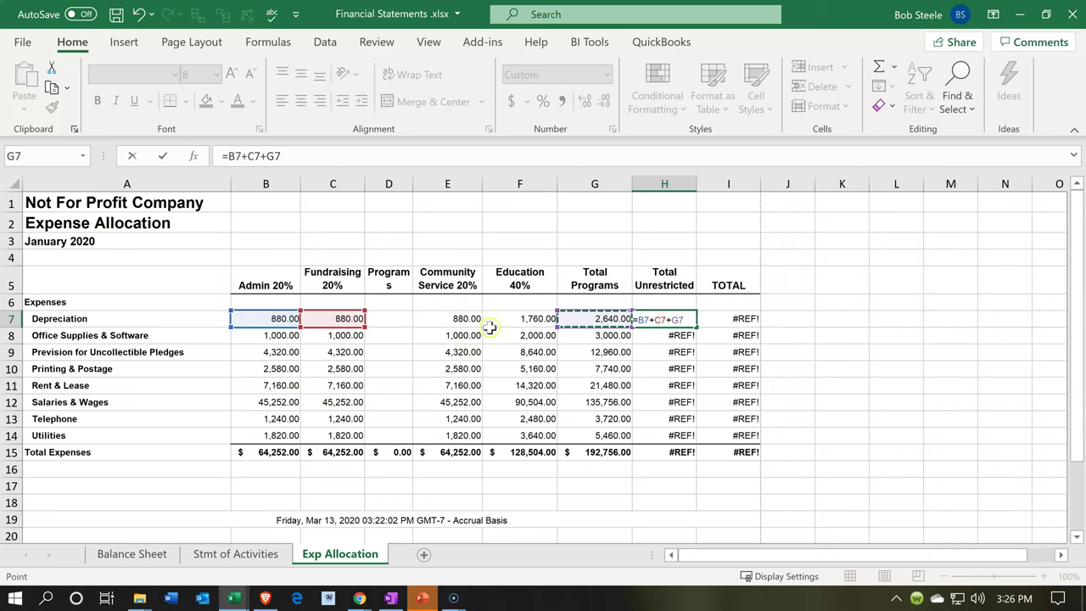
{"action": "key", "text": "Return"}
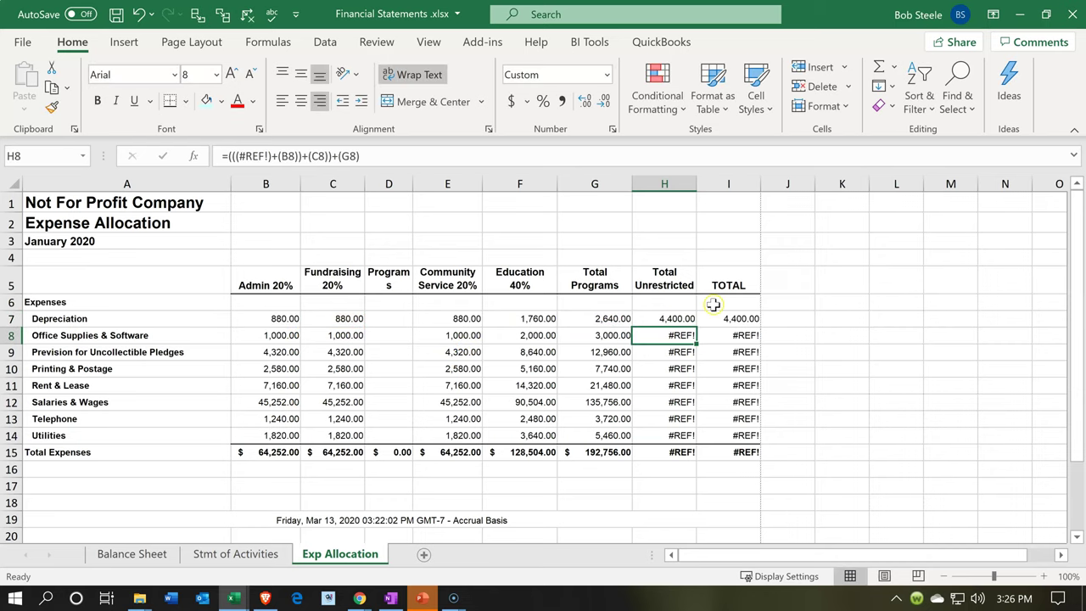
{"action": "left_click", "coordinate": [688, 321]}
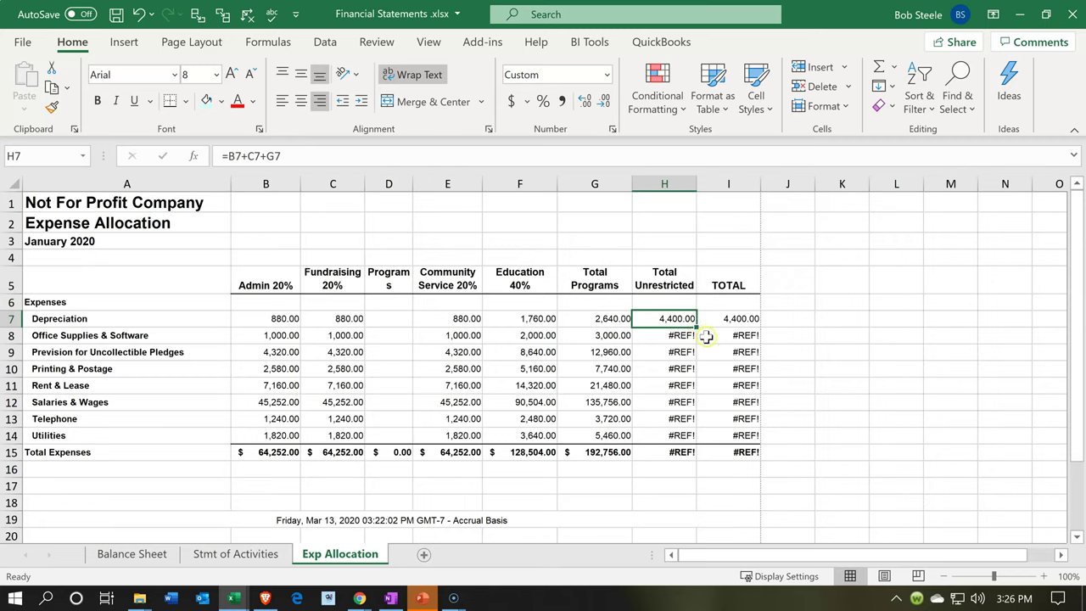
{"action": "left_click_drag", "start_coordinate": [695, 326], "coordinate": [697, 452]}
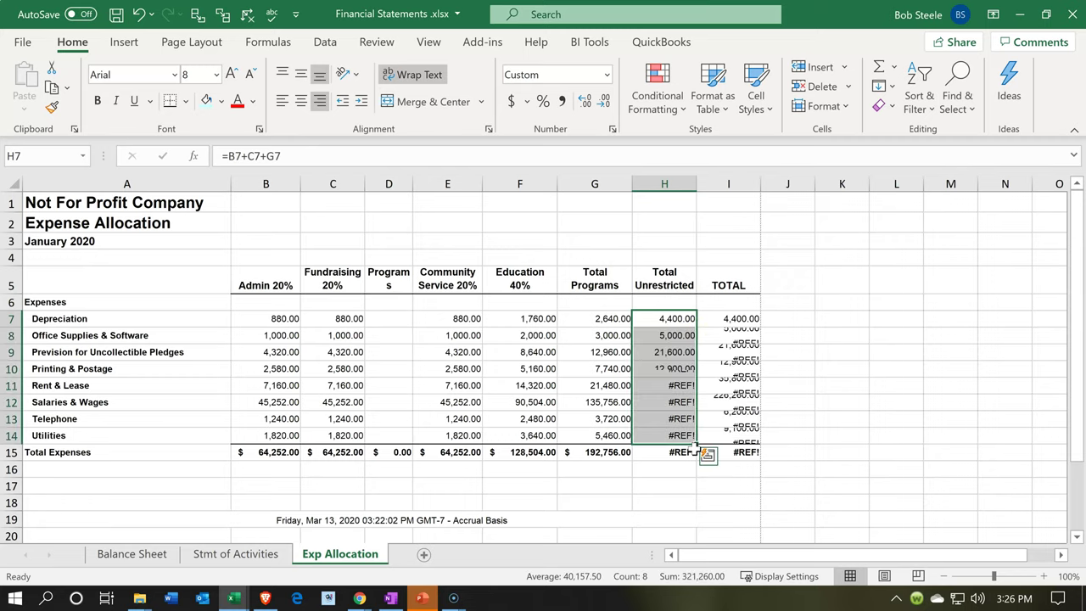
Replace the broken Total Expenses formula in the Total Unrestricted column with a SUM of H7:H14
{"action": "left_click", "coordinate": [671, 456]}
{"action": "double_click", "coordinate": [671, 456]}
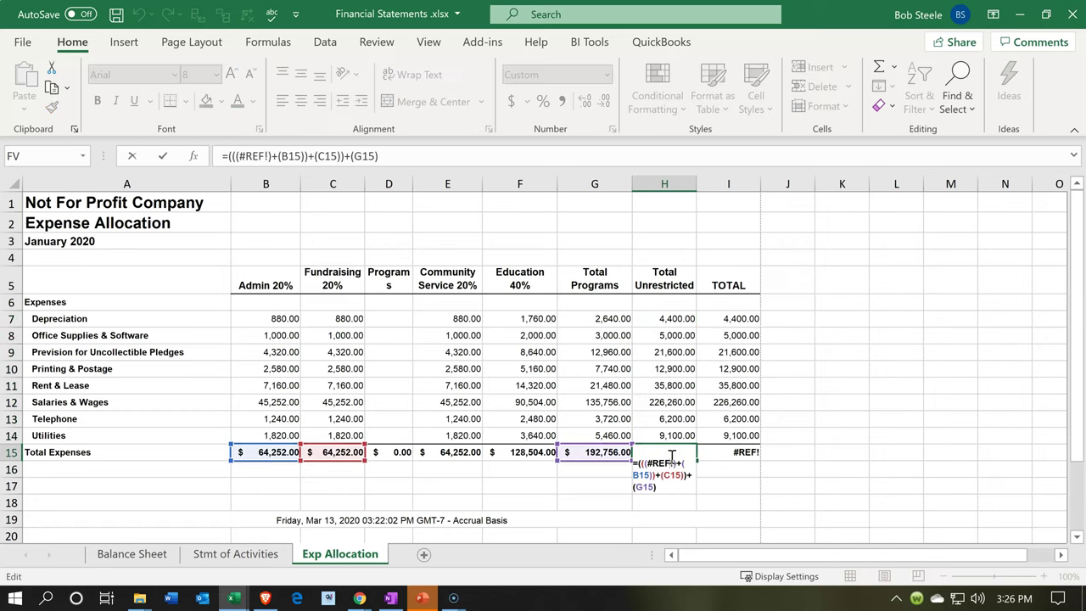
{"action": "key", "text": "Return"}
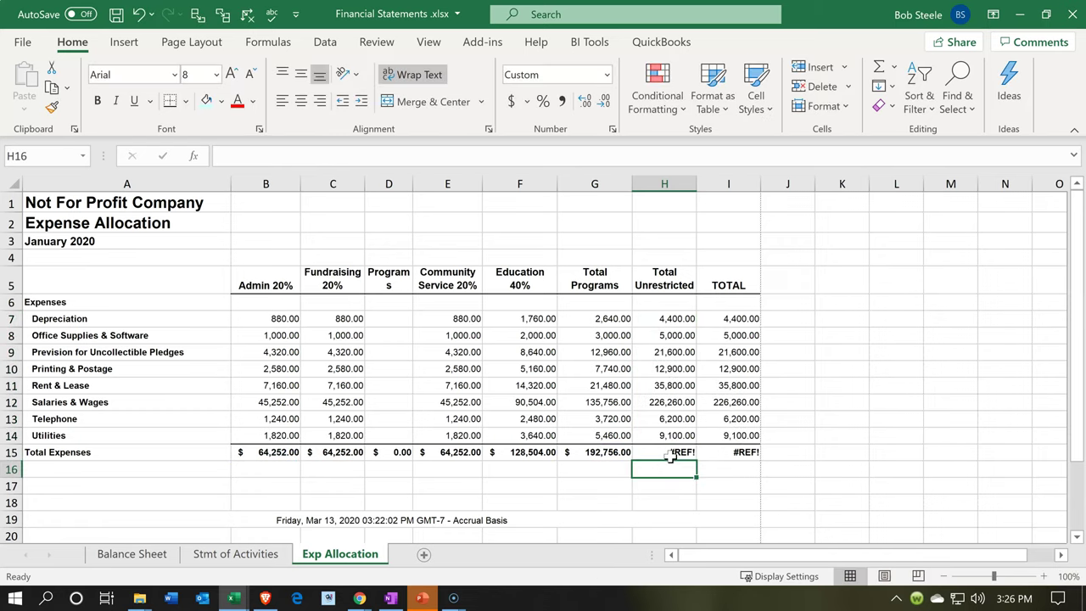
{"action": "double_click", "coordinate": [670, 456]}
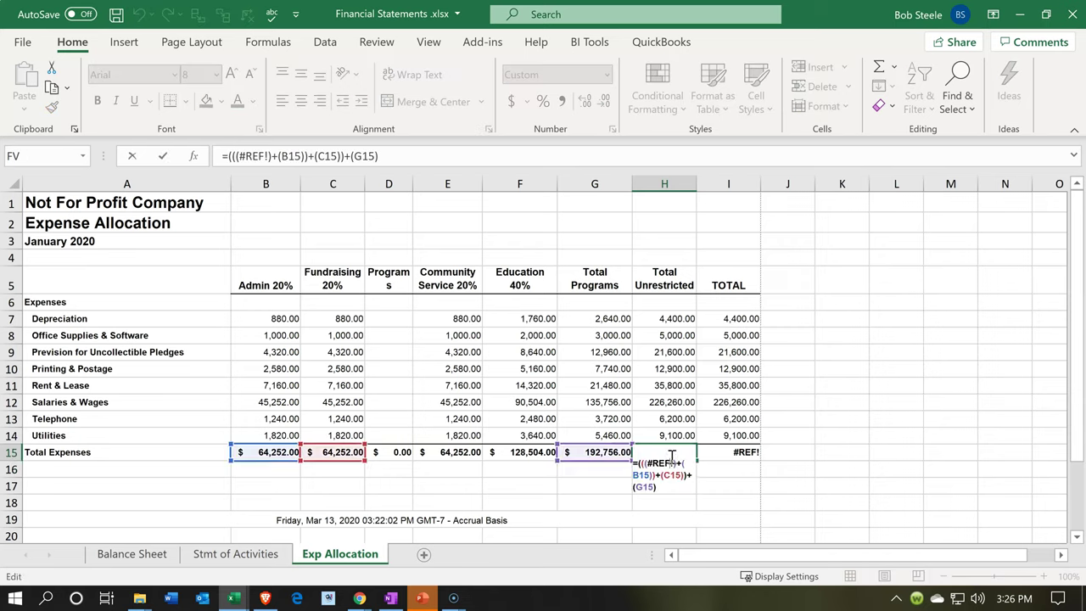
{"action": "key", "text": "Escape"}
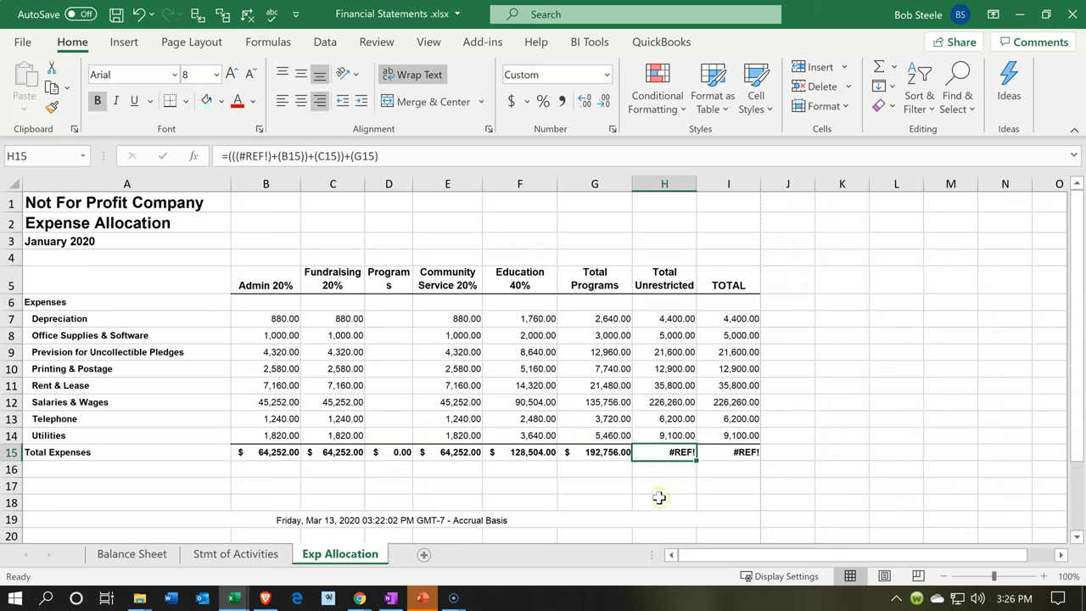
{"action": "type", "text": "=sum("}
{"action": "key", "text": "Up"}
{"action": "key", "text": "shift+Up"}
{"action": "key", "text": "shift+Up"}
{"action": "key", "text": "shift+Up"}
{"action": "key", "text": "shift+Up"}
{"action": "key", "text": "shift+Up"}
{"action": "key", "text": "shift+Up"}
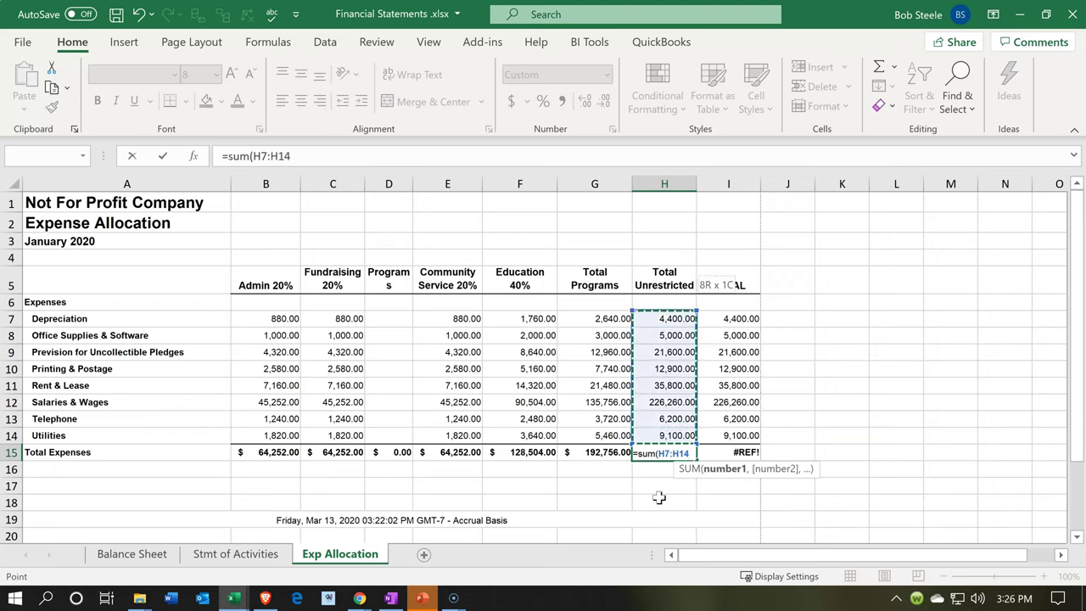
{"action": "key", "text": "Return"}
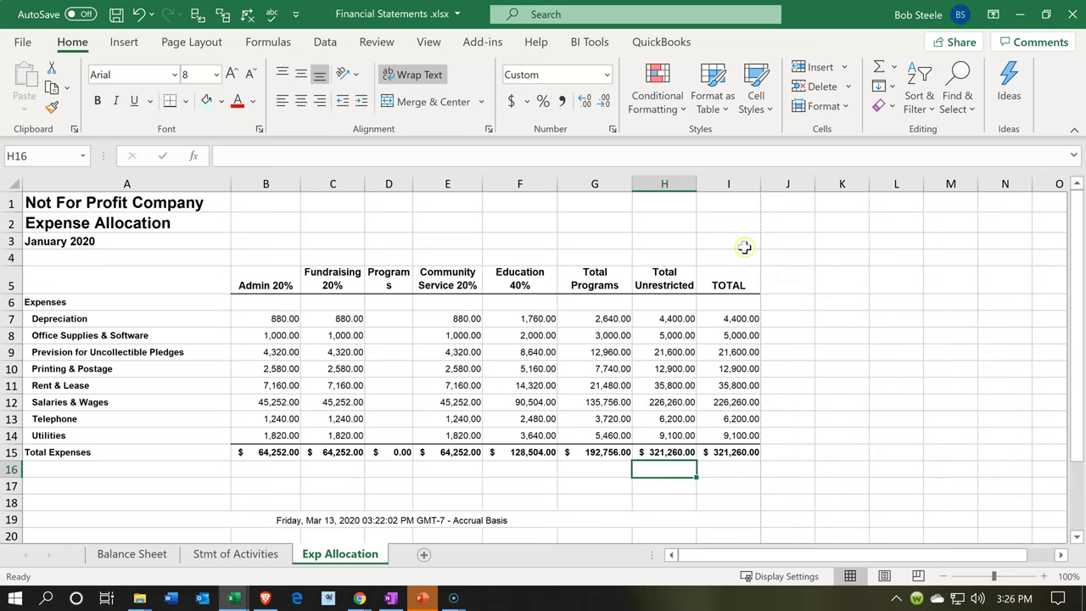
Delete the redundant TOTAL column I
{"action": "left_click", "coordinate": [739, 178]}
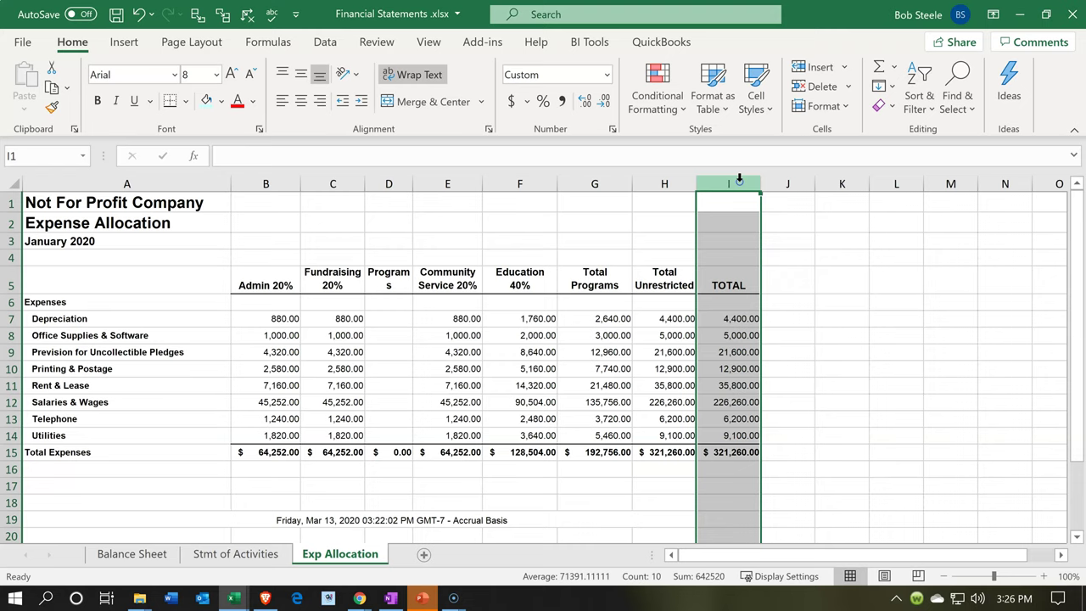
{"action": "right_click", "coordinate": [741, 235]}
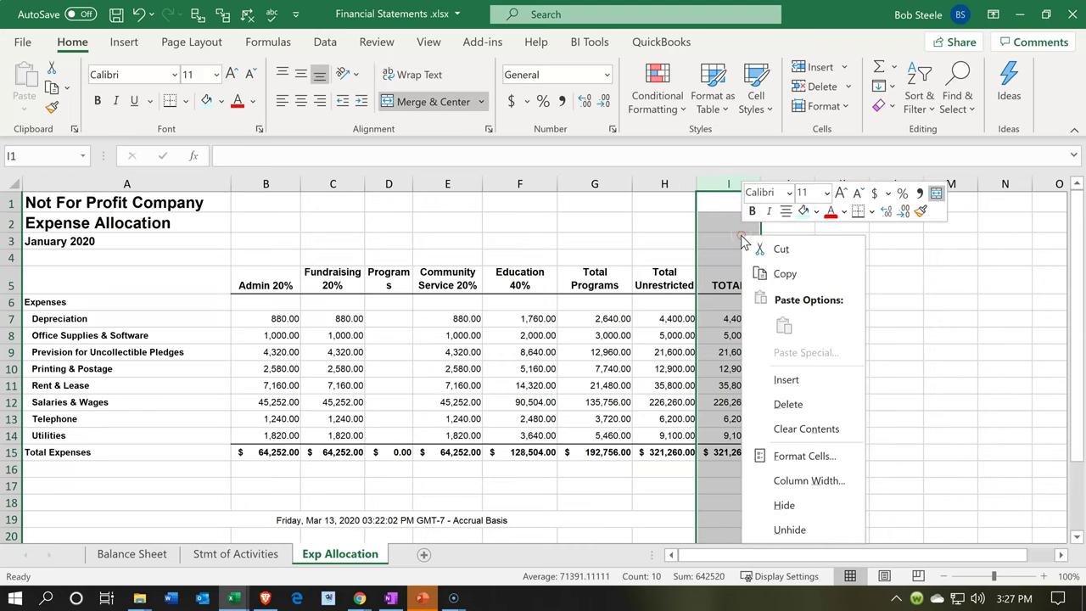
{"action": "left_click", "coordinate": [768, 404]}
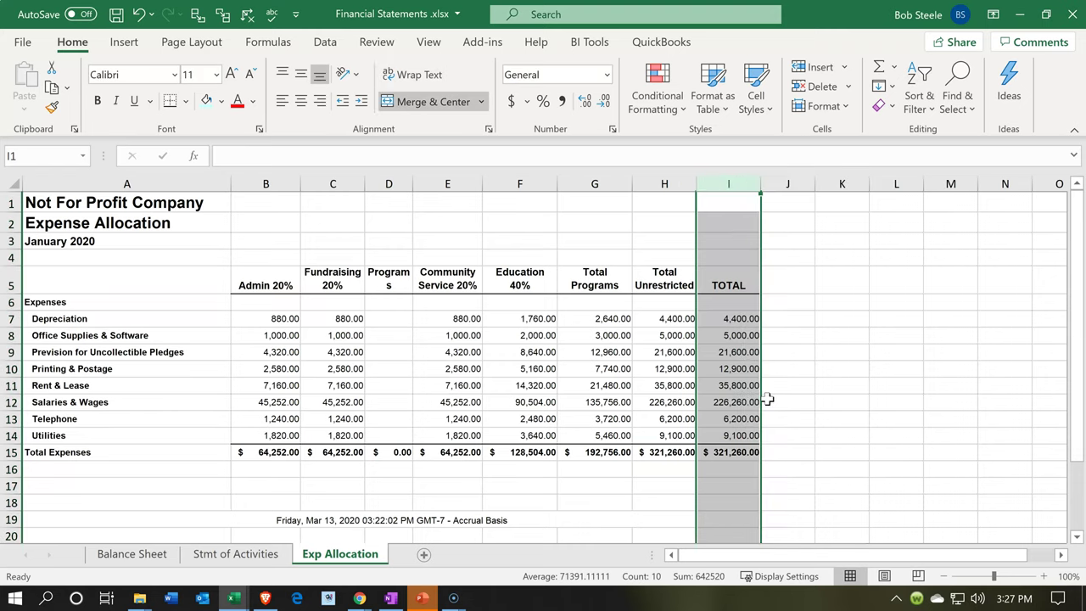
{"action": "left_click", "coordinate": [641, 402]}
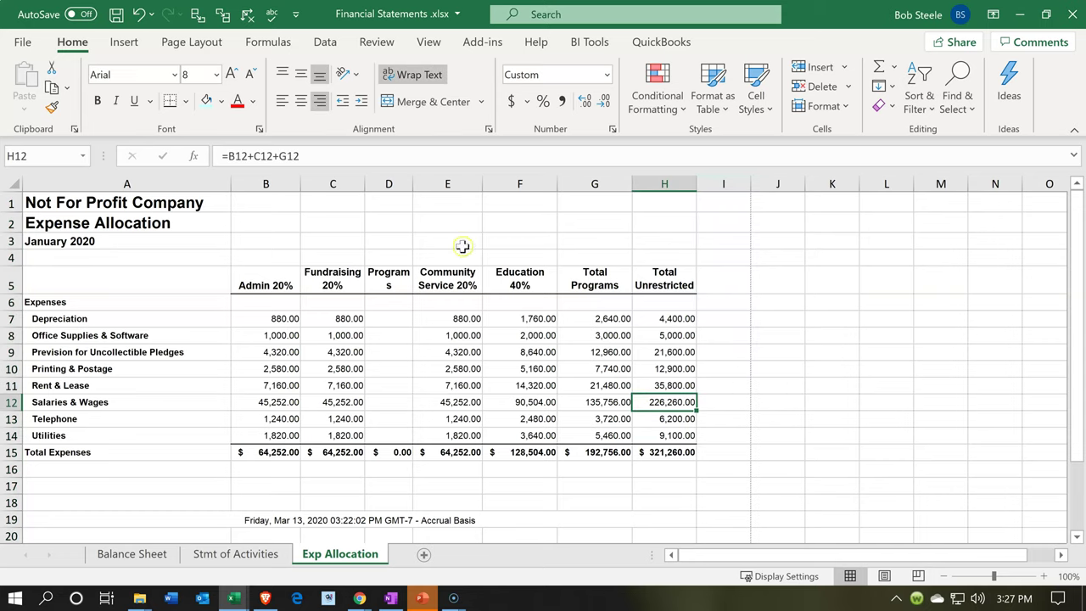
Enter the heading Programs in cell E4, above the Community Service 20% column
{"action": "left_click_drag", "start_coordinate": [447, 255], "coordinate": [491, 253]}
{"action": "left_click", "coordinate": [394, 284]}
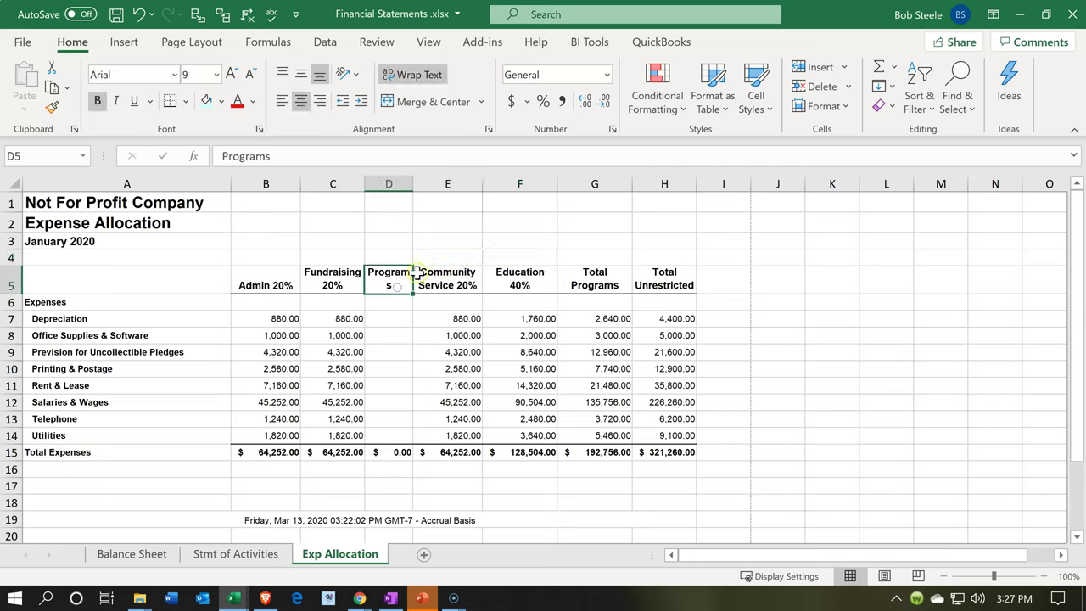
{"action": "left_click", "coordinate": [439, 259]}
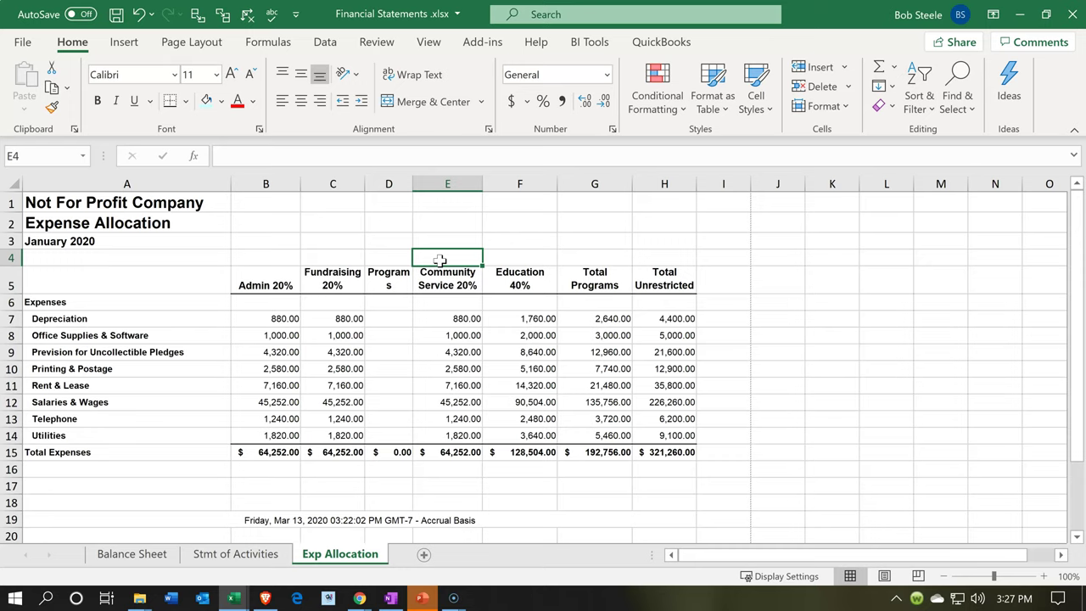
{"action": "left_click_drag", "start_coordinate": [447, 257], "coordinate": [580, 256]}
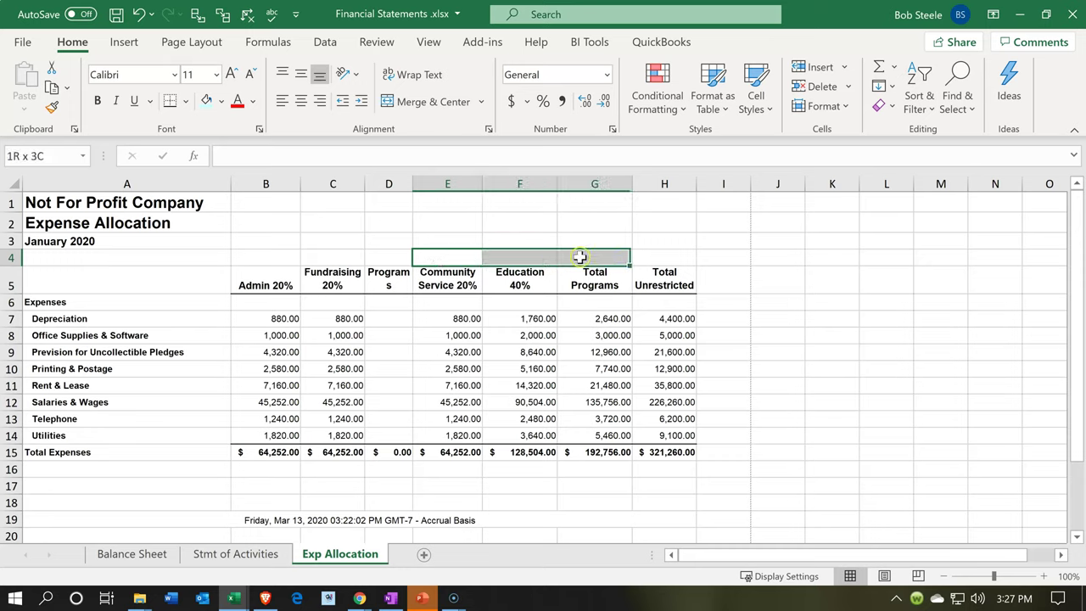
{"action": "left_click", "coordinate": [456, 256]}
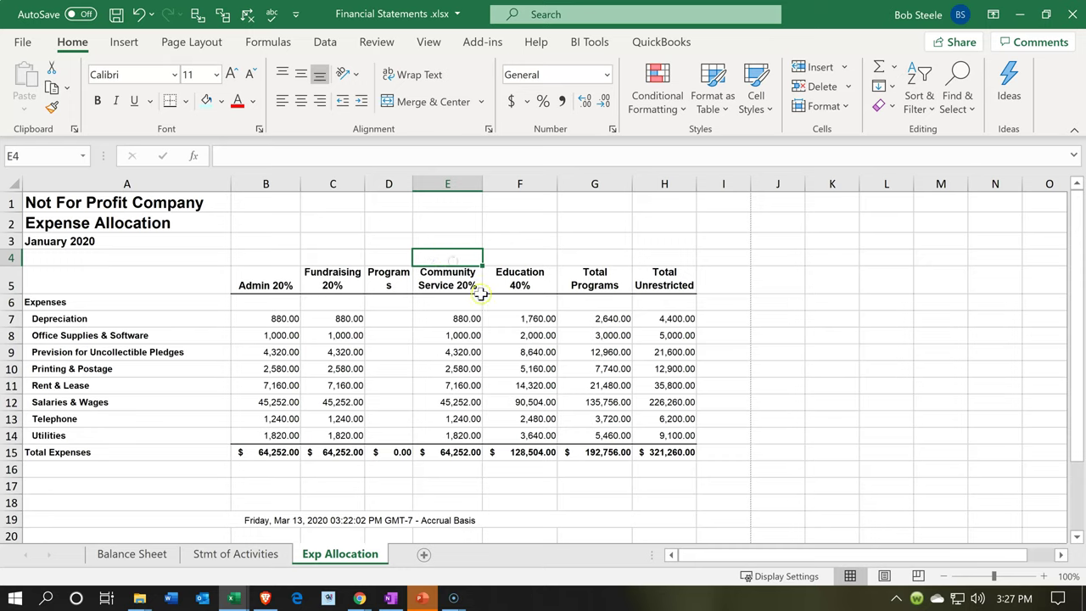
{"action": "type", "text": "Programs"}
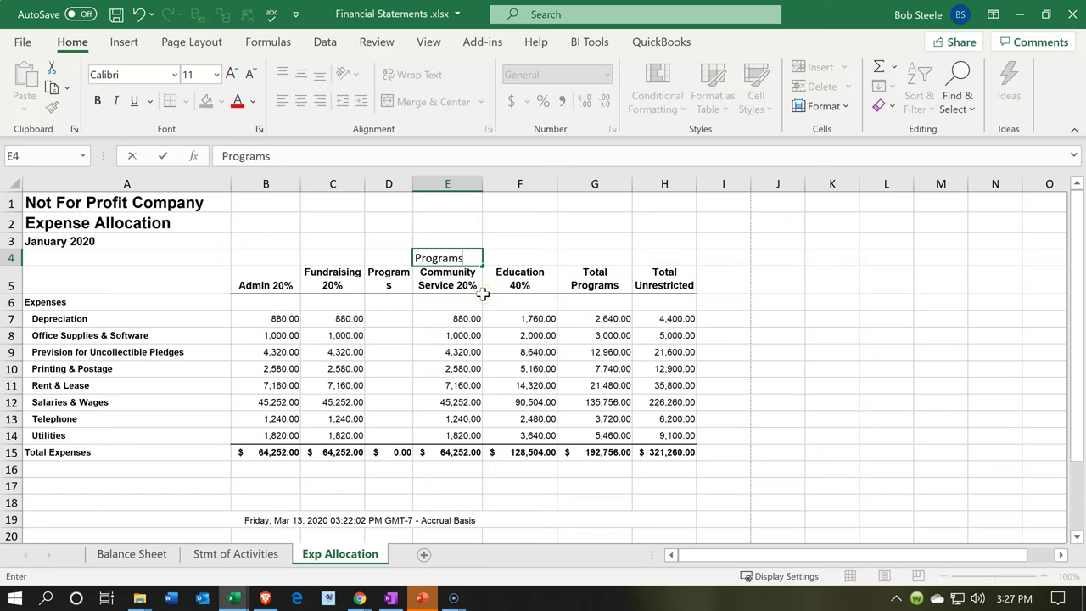
{"action": "key", "text": "Return"}
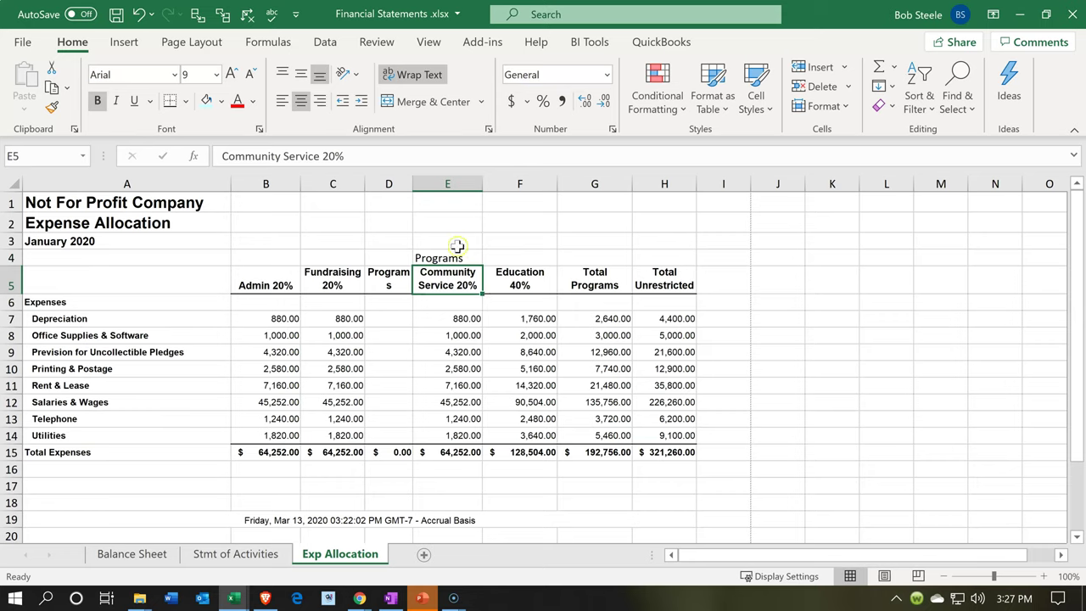
Centre the Programs heading over cells E4:G4 using the Center Across Selection alignment
{"action": "left_click_drag", "start_coordinate": [452, 256], "coordinate": [594, 248]}
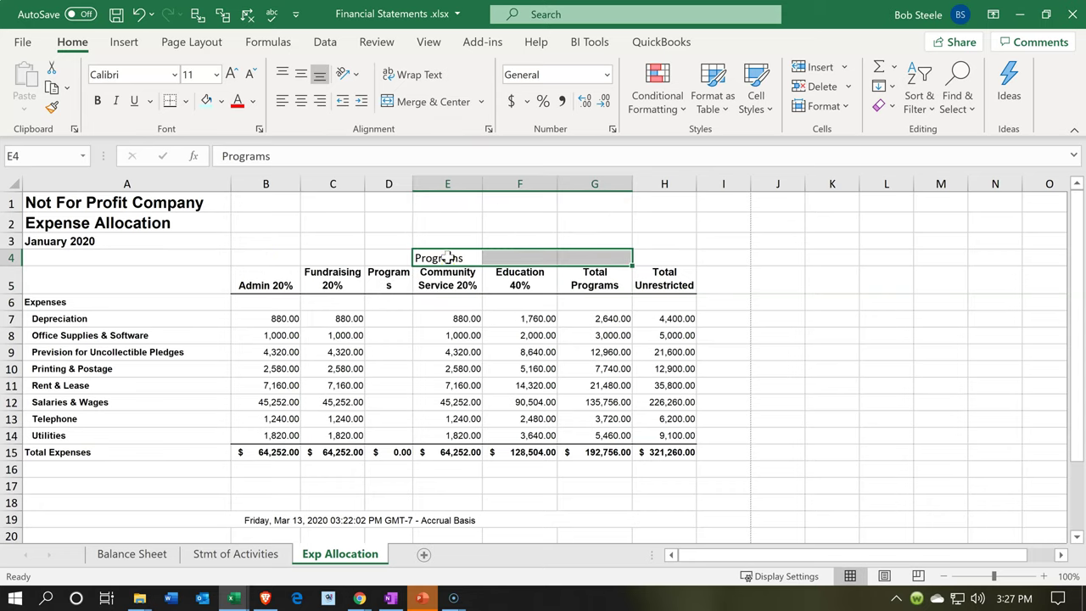
{"action": "right_click", "coordinate": [448, 258]}
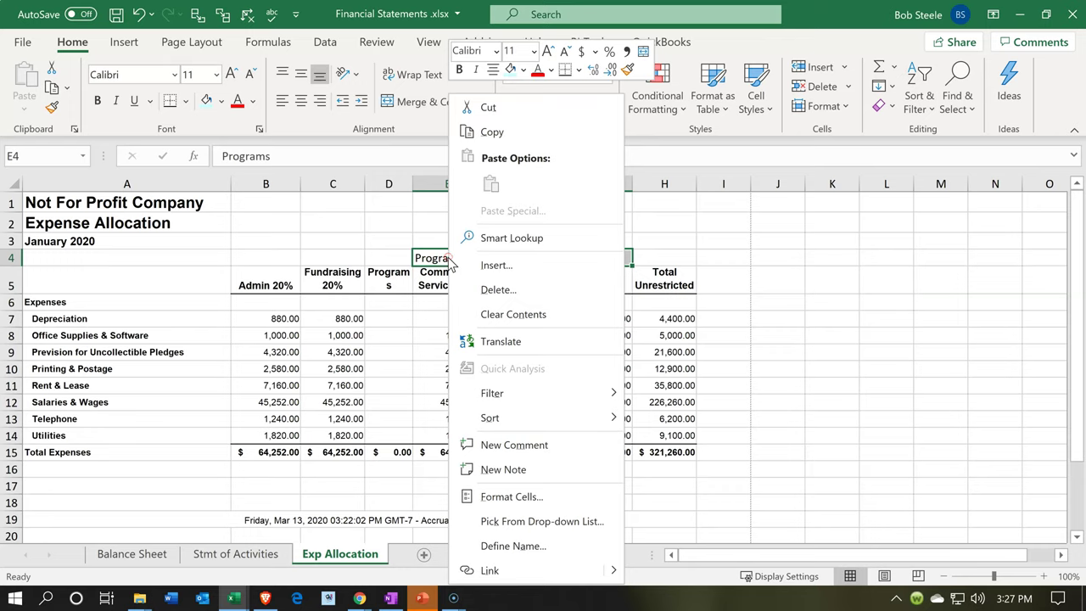
{"action": "left_click", "coordinate": [514, 496]}
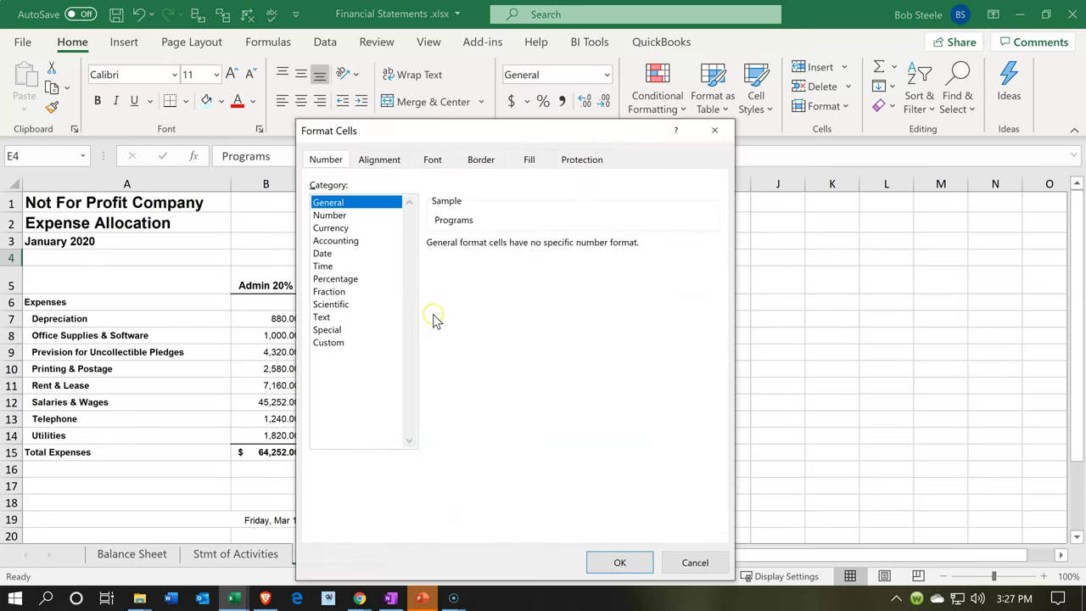
{"action": "left_click", "coordinate": [377, 165]}
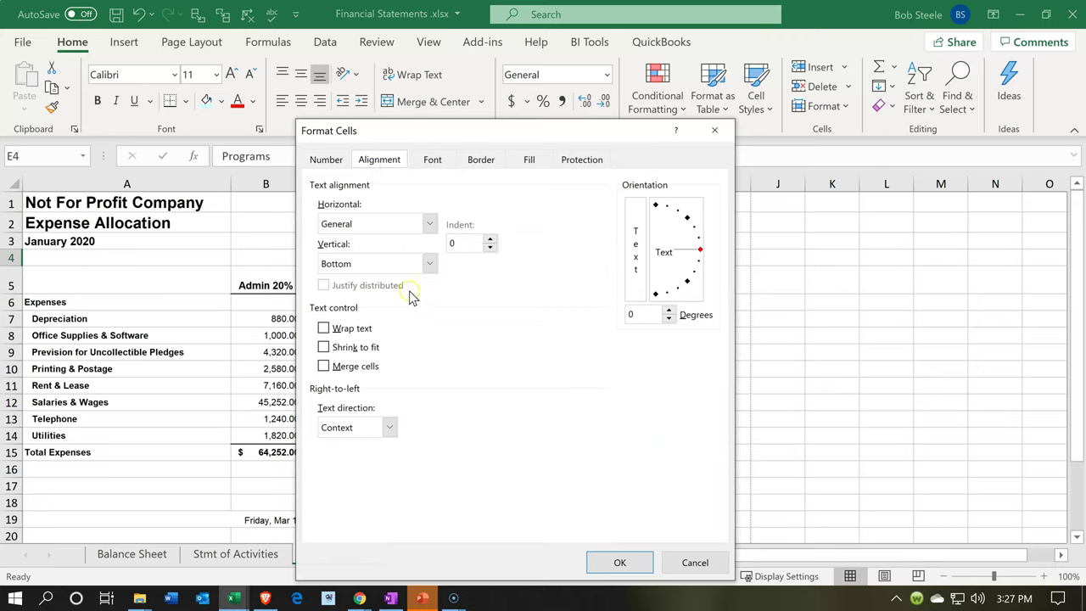
{"action": "left_click", "coordinate": [430, 224]}
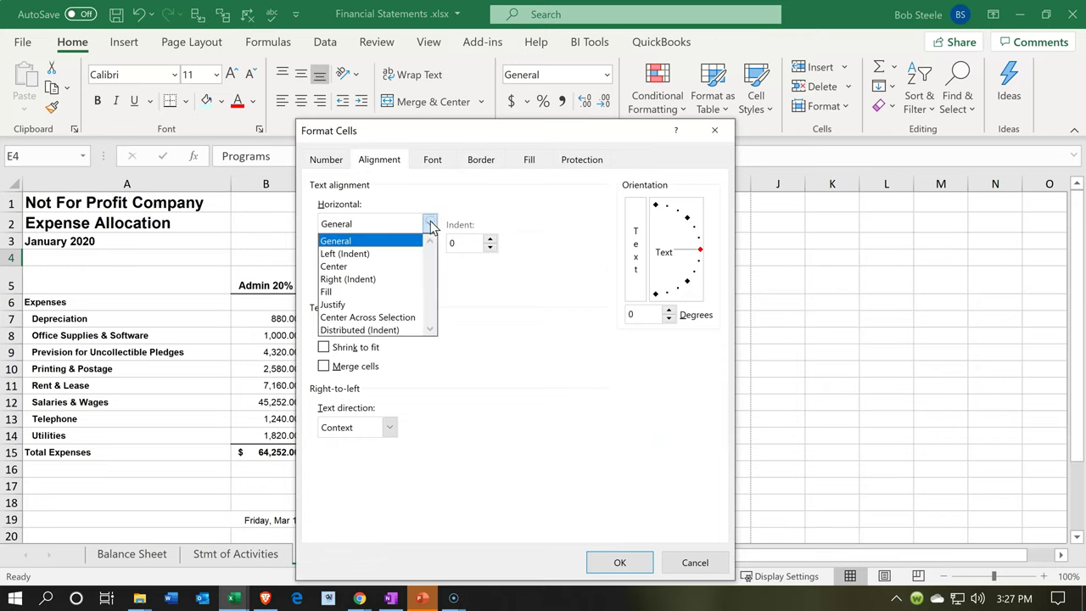
{"action": "left_click", "coordinate": [384, 316]}
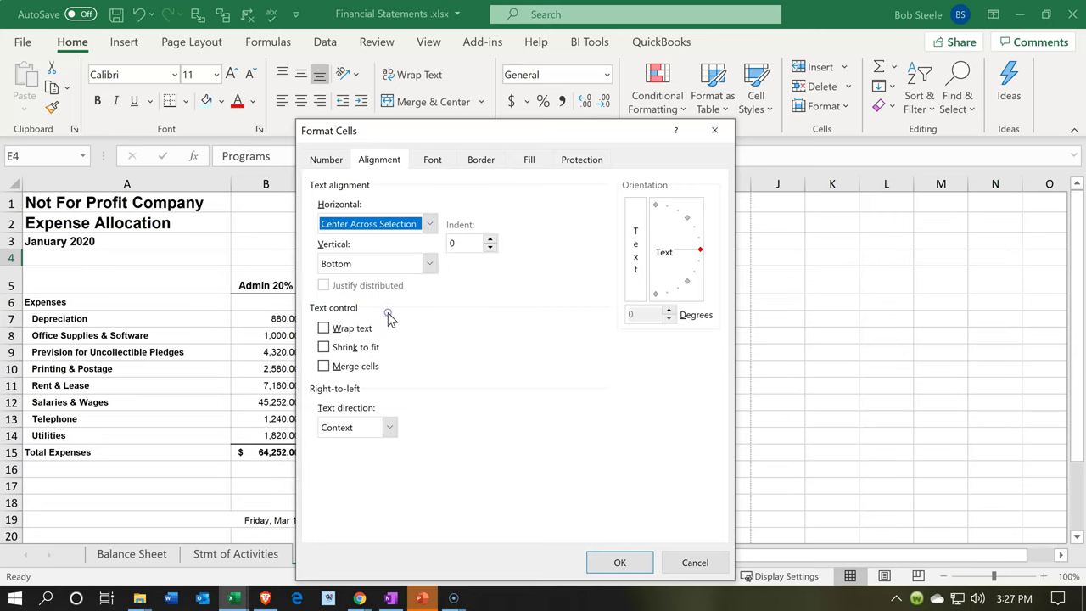
{"action": "left_click", "coordinate": [612, 560]}
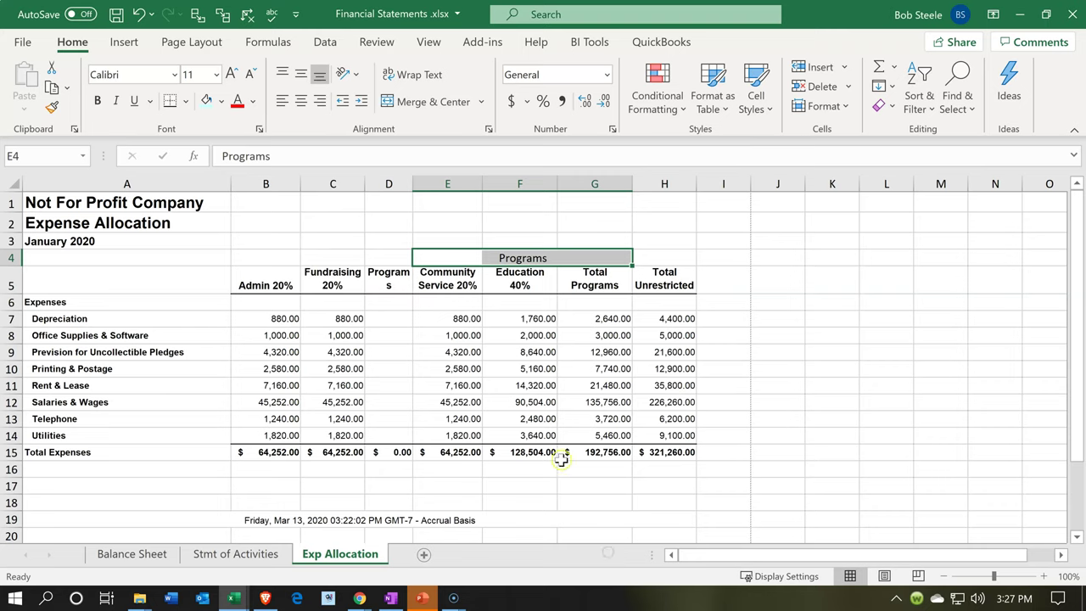
{"action": "left_click", "coordinate": [536, 416]}
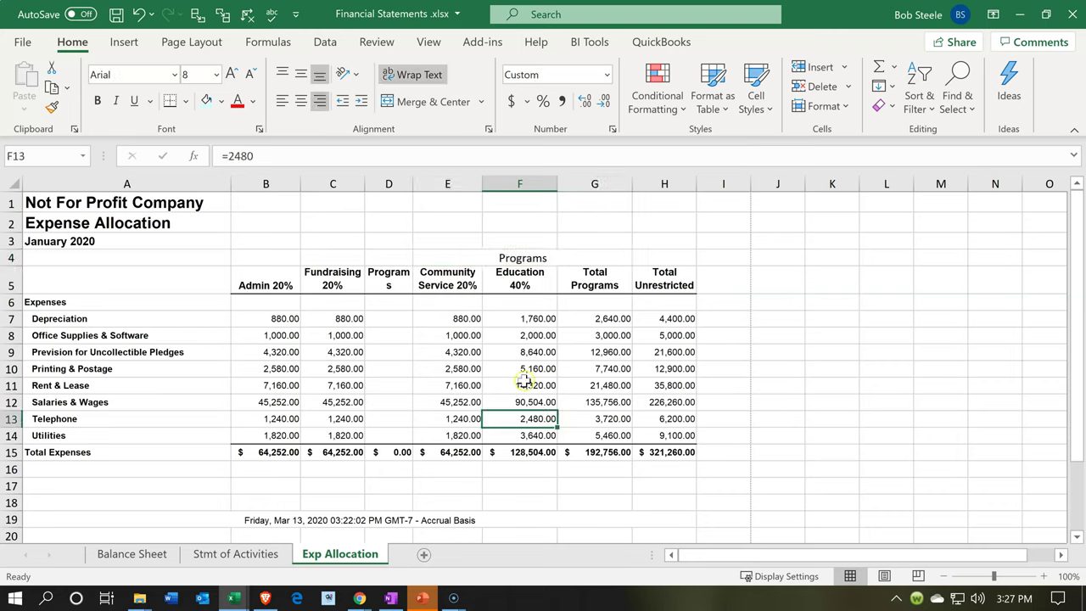
Delete the empty Programs column D from the expense allocation table
{"action": "left_click", "coordinate": [402, 321]}
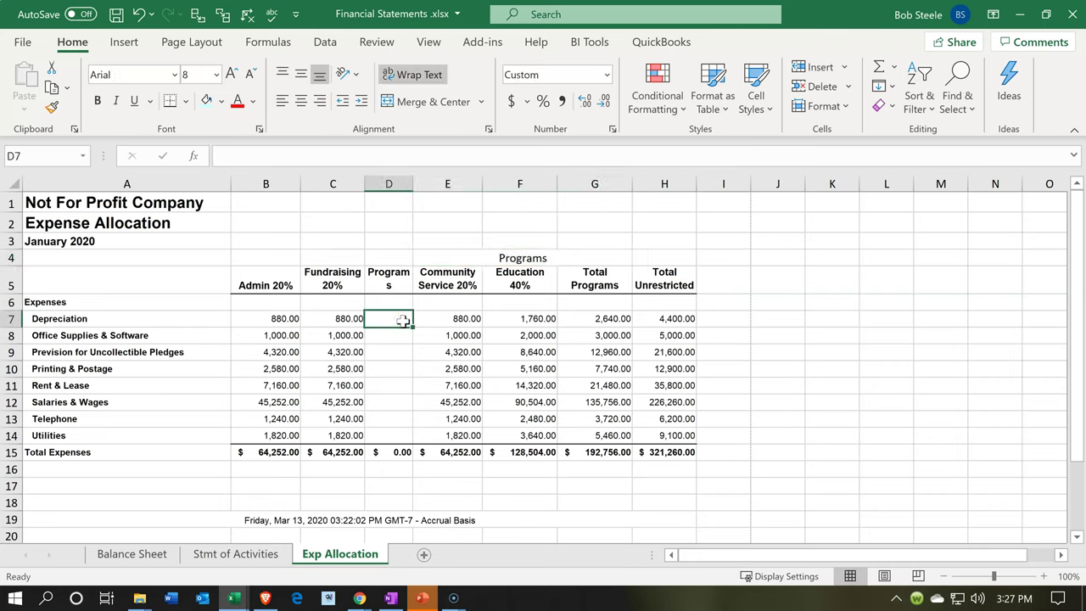
{"action": "left_click", "coordinate": [380, 183]}
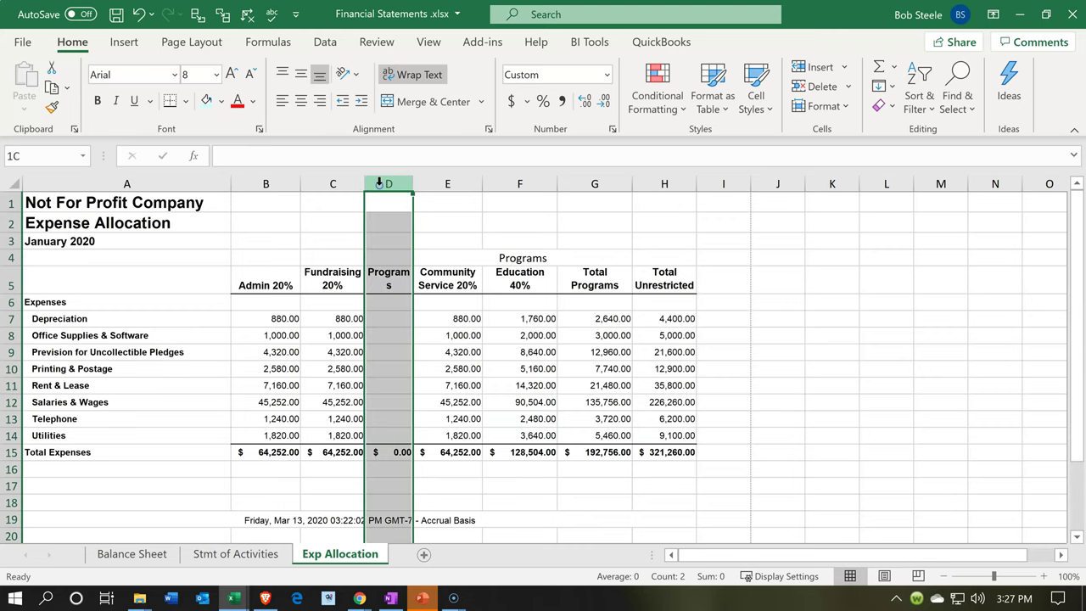
{"action": "right_click", "coordinate": [393, 330]}
{"action": "left_click", "coordinate": [435, 189]}
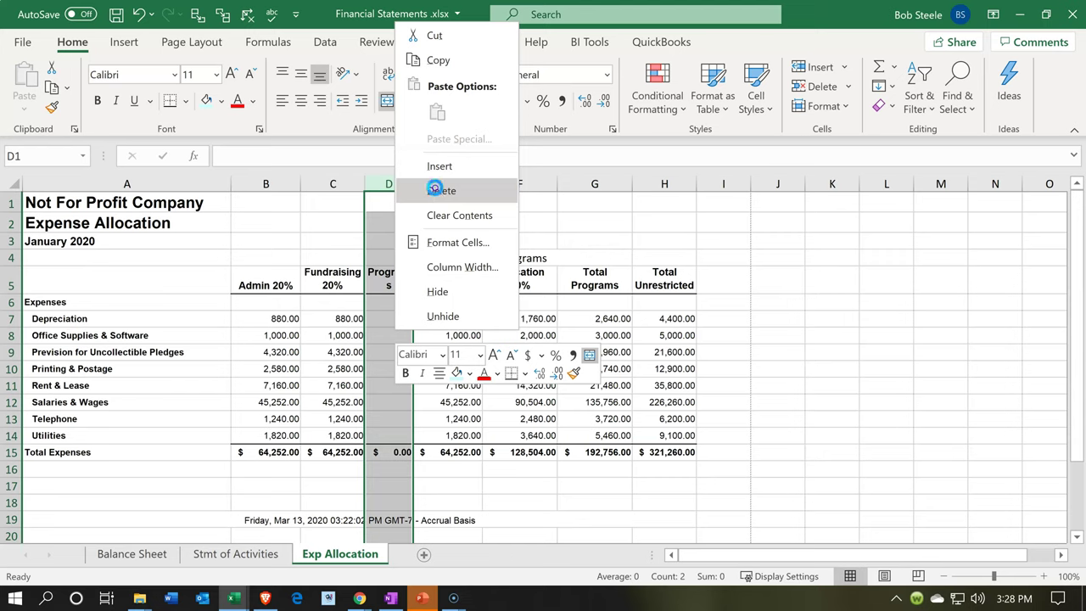
{"action": "left_click", "coordinate": [459, 381]}
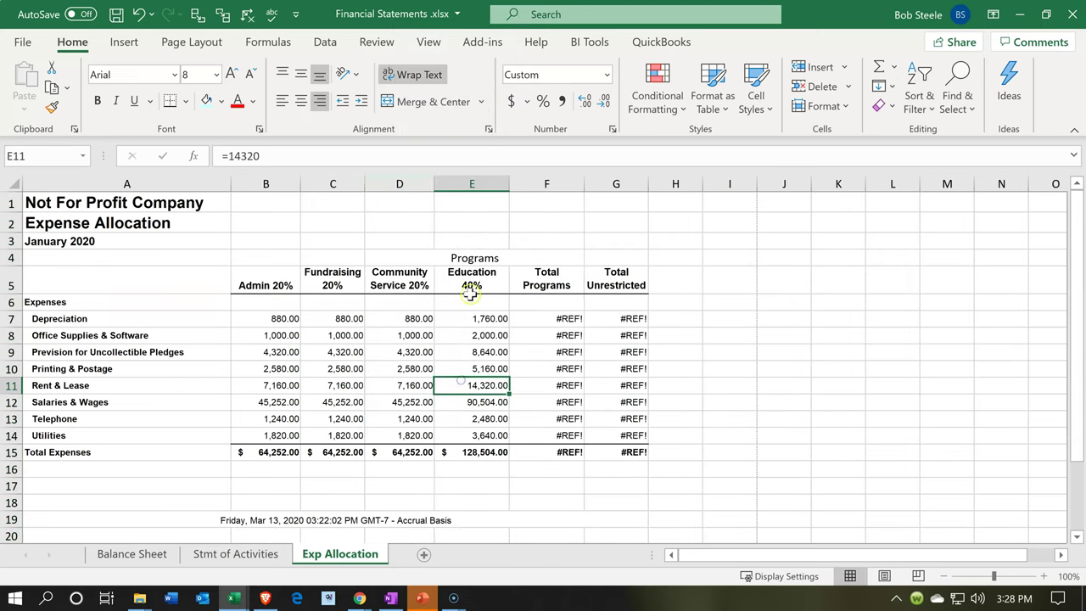
{"action": "left_click", "coordinate": [473, 257]}
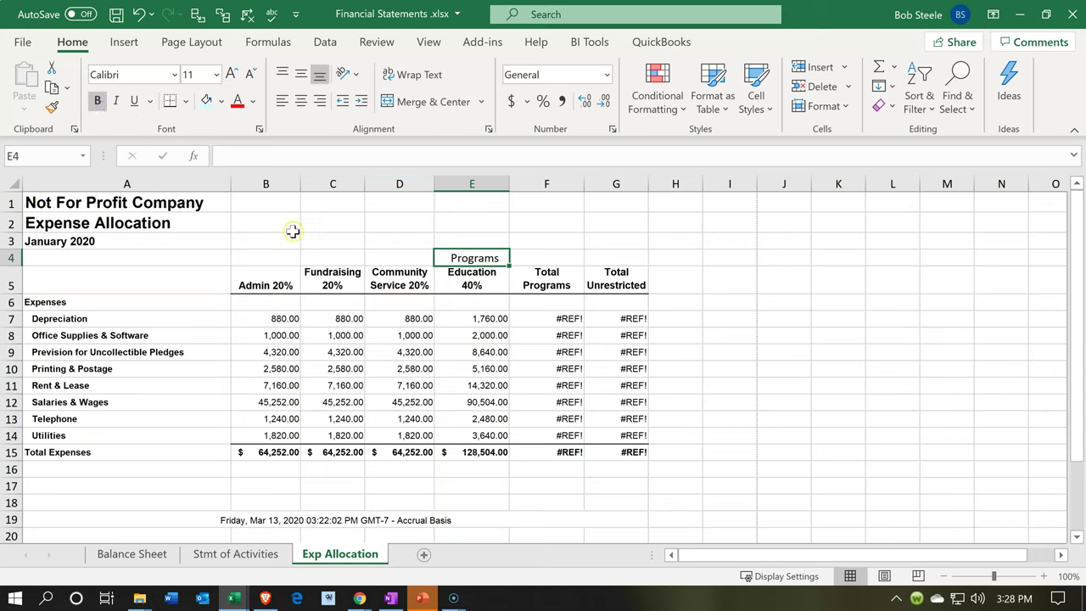
{"action": "left_click", "coordinate": [353, 286]}
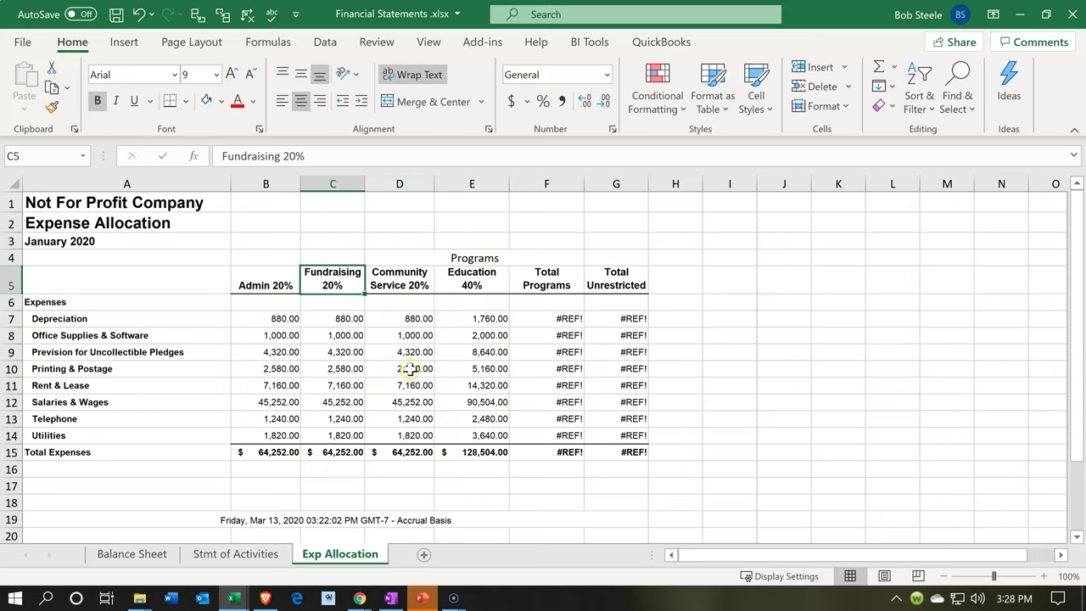
Replace the broken Total Programs formula for Depreciation with =SUM(D7:E7) and fill it down through the Utilities row
{"action": "double_click", "coordinate": [549, 315]}
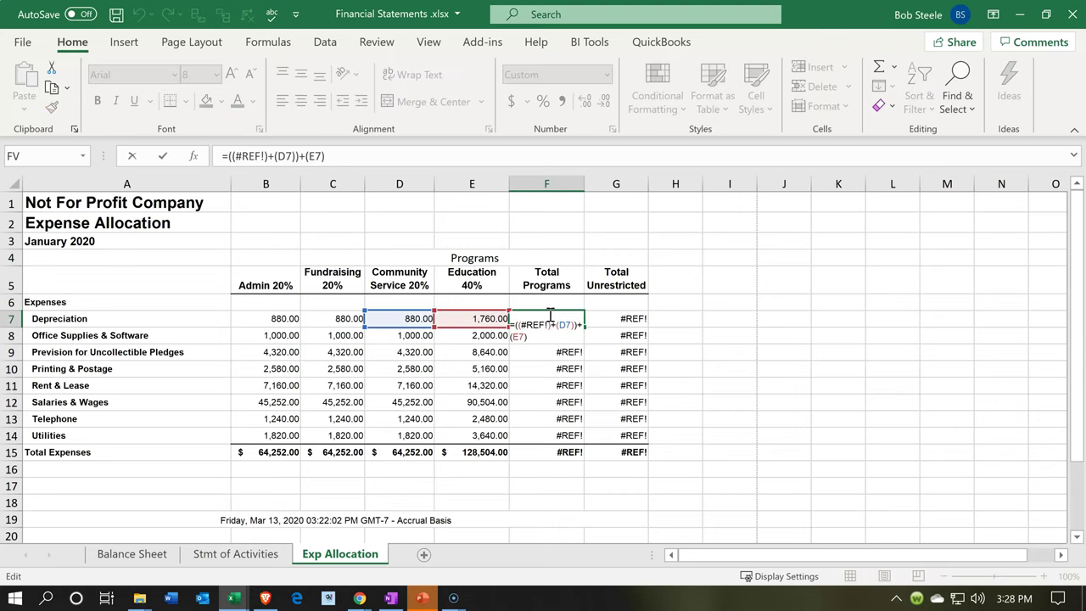
{"action": "key", "text": "Escape"}
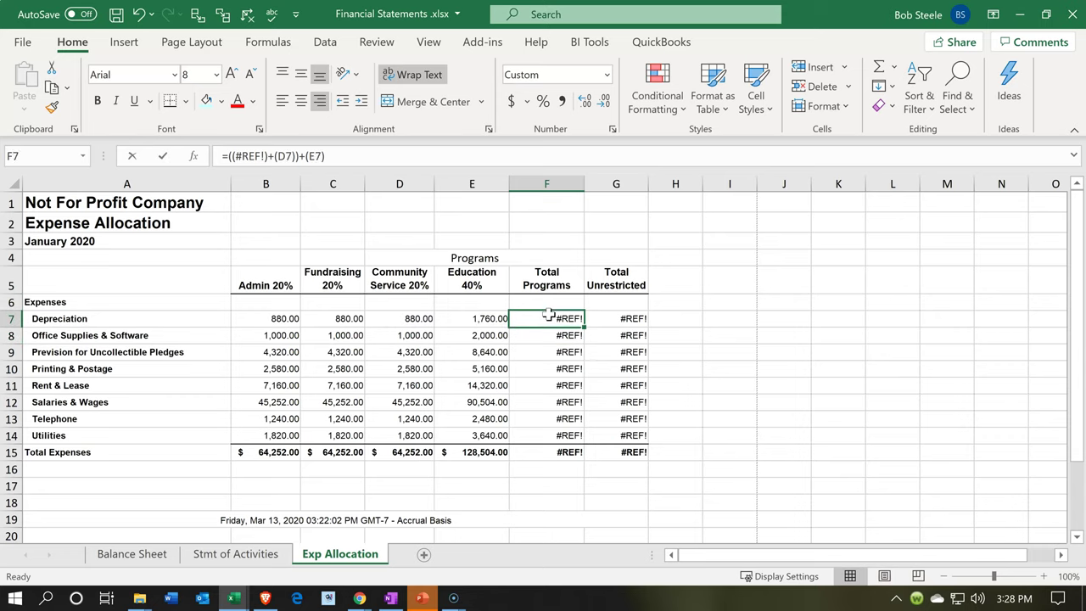
{"action": "type", "text": "=sum"}
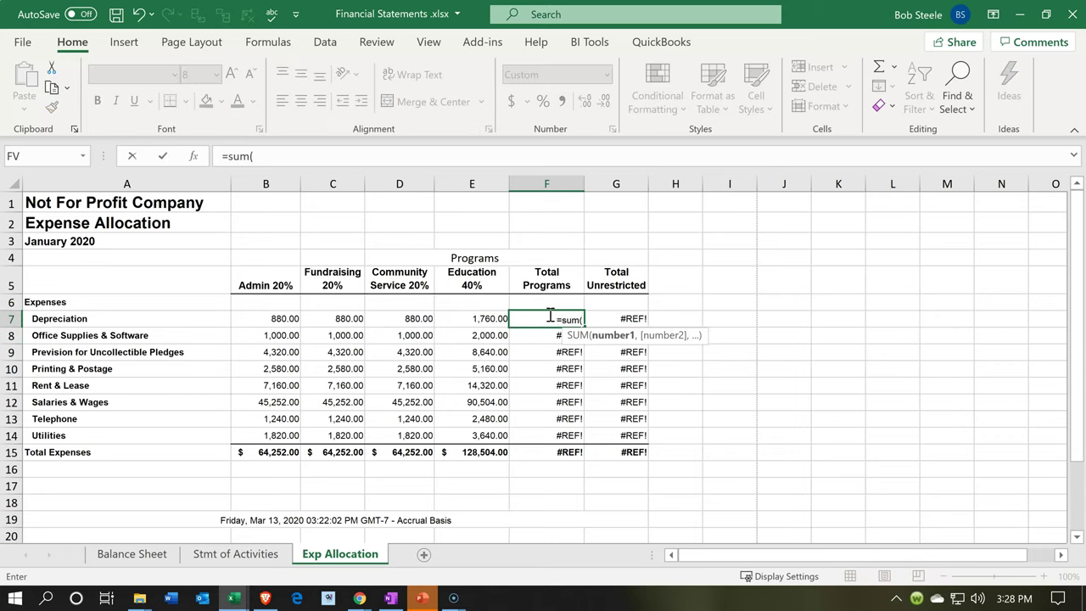
{"action": "type", "text": "("}
{"action": "key", "text": "Left"}
{"action": "key", "text": "shift+Left"}
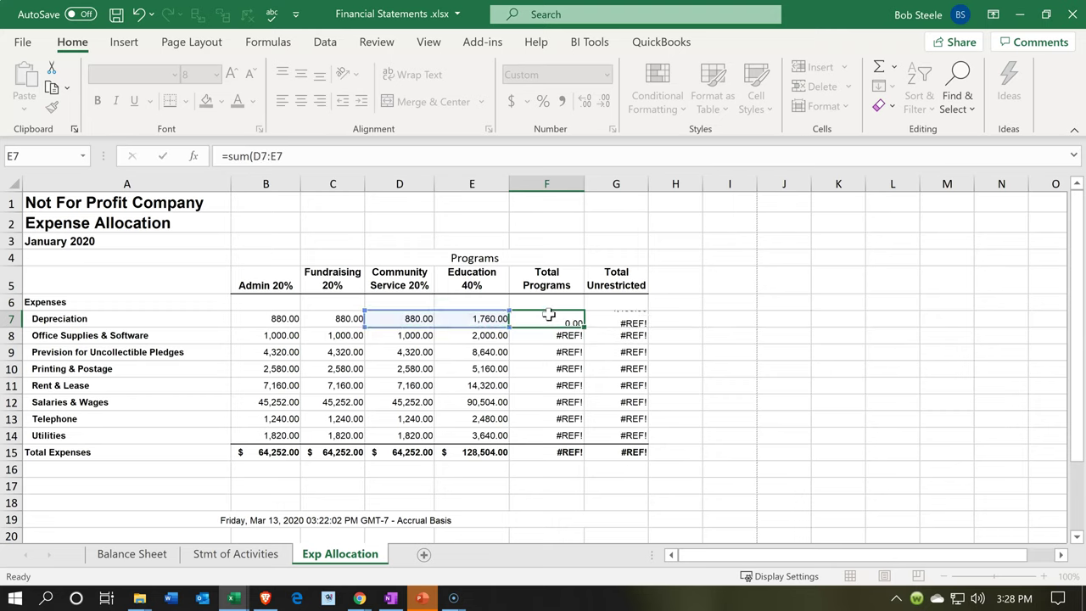
{"action": "key", "text": "Return"}
{"action": "left_click", "coordinate": [557, 315]}
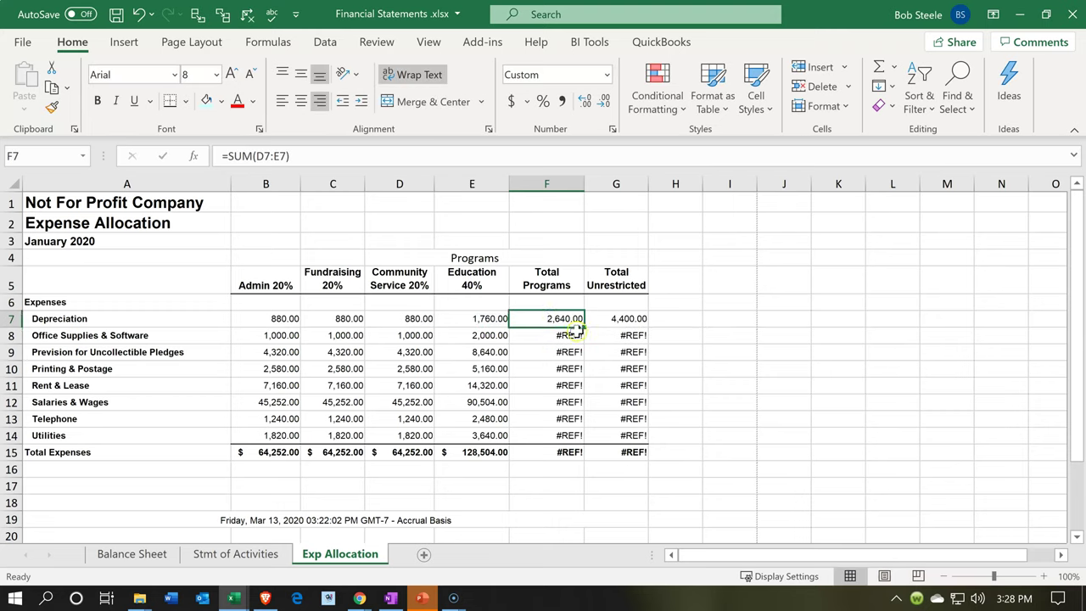
{"action": "left_click_drag", "start_coordinate": [584, 327], "coordinate": [565, 436]}
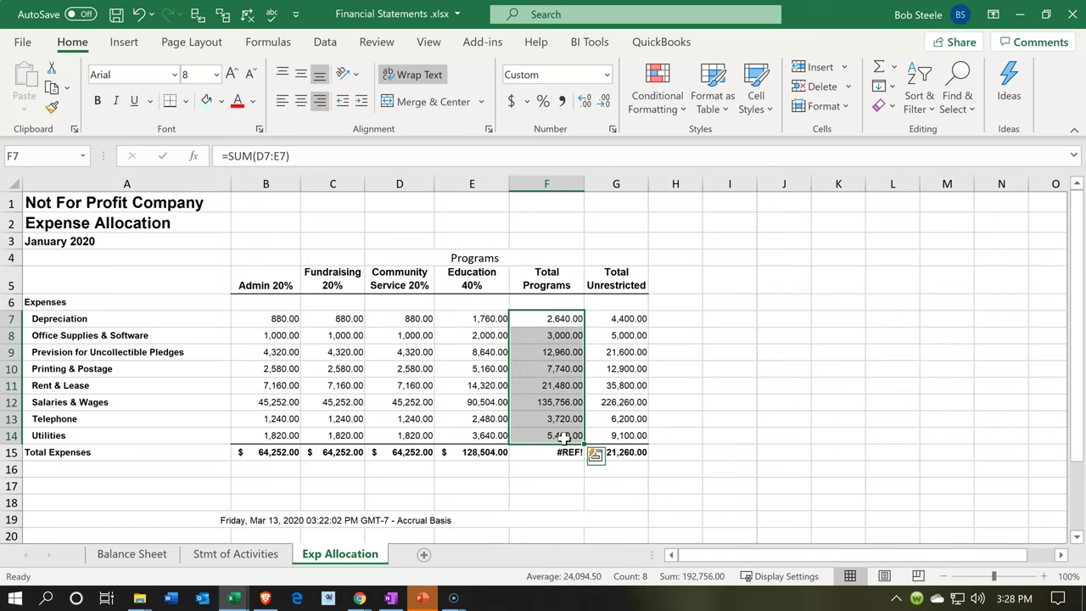
Replace the broken Total Expenses formula in the Total Programs column with a SUM of F7:F14
{"action": "left_click", "coordinate": [546, 471]}
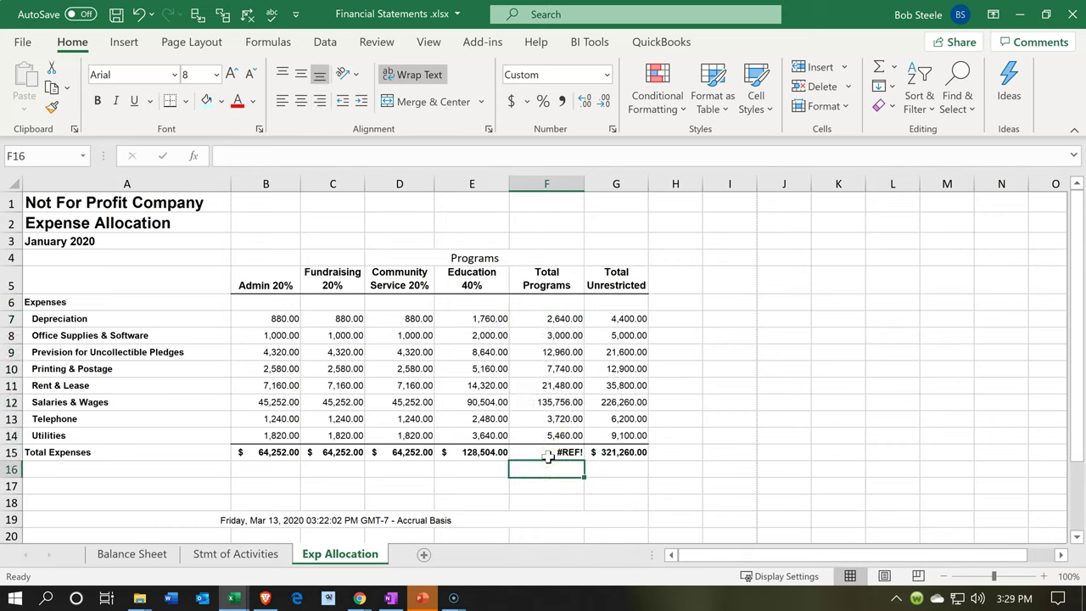
{"action": "left_click", "coordinate": [548, 456]}
{"action": "key", "text": "Delete"}
{"action": "type", "text": "=sum("}
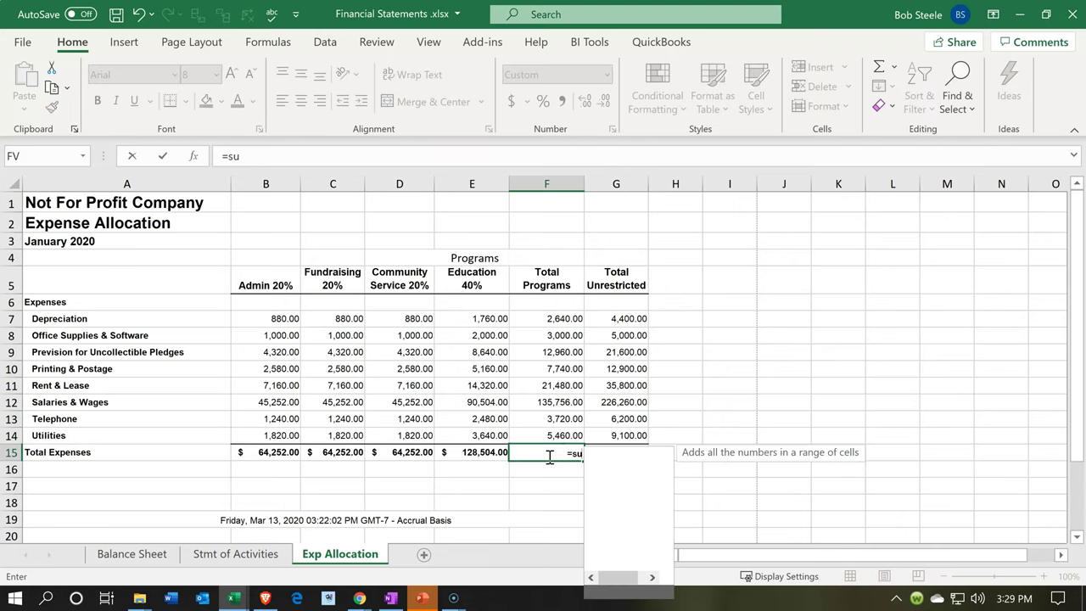
{"action": "key", "text": "Up"}
{"action": "key", "text": "shift+Up"}
{"action": "key", "text": "shift+Up"}
{"action": "key", "text": "shift+Up"}
{"action": "key", "text": "shift+Up"}
{"action": "key", "text": "shift+Up"}
{"action": "key", "text": "shift+Up"}
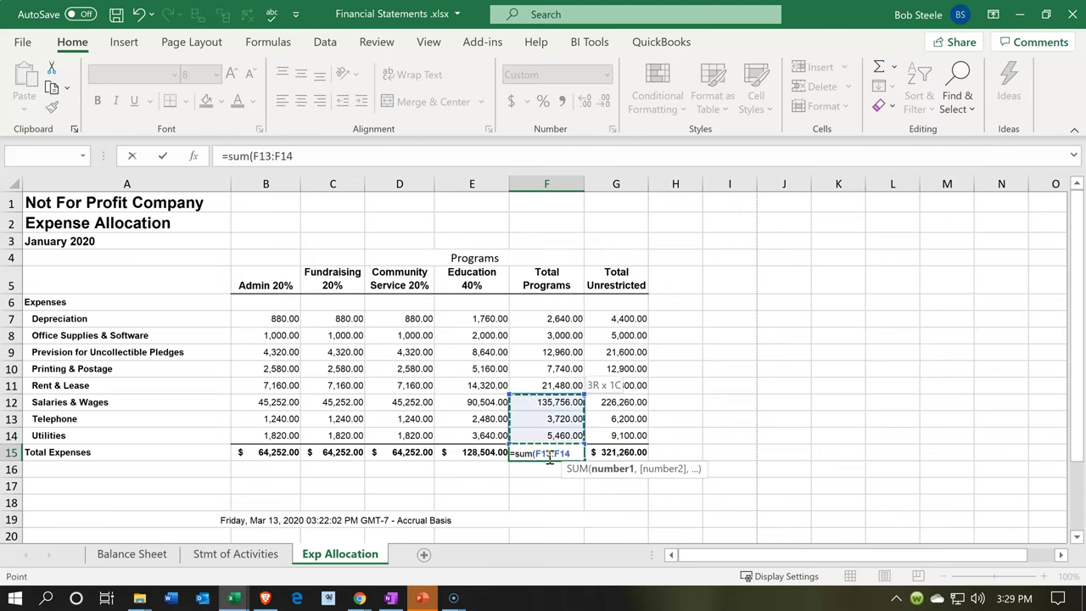
{"action": "key", "text": "shift+Up"}
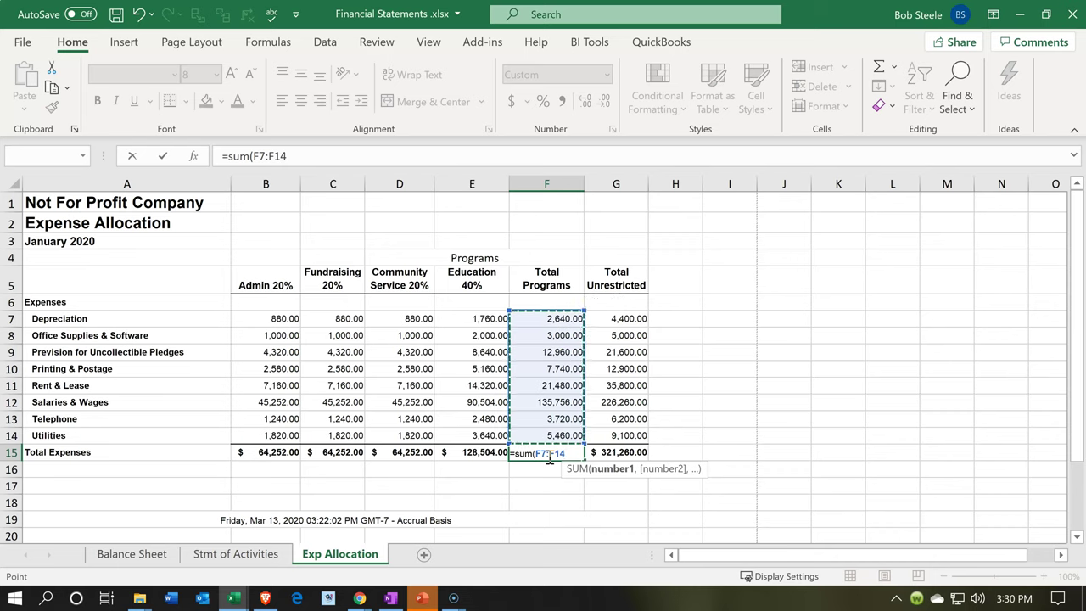
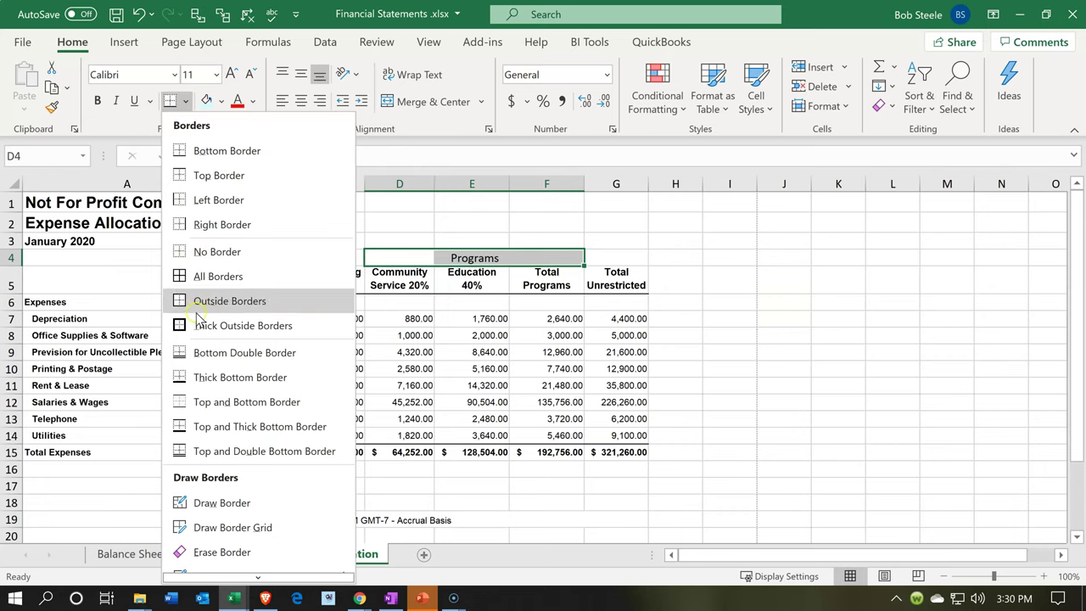
Apply thick outside borders around the Programs heading in cells D4:F4
{"action": "left_click", "coordinate": [200, 325]}
{"action": "left_click", "coordinate": [399, 337]}
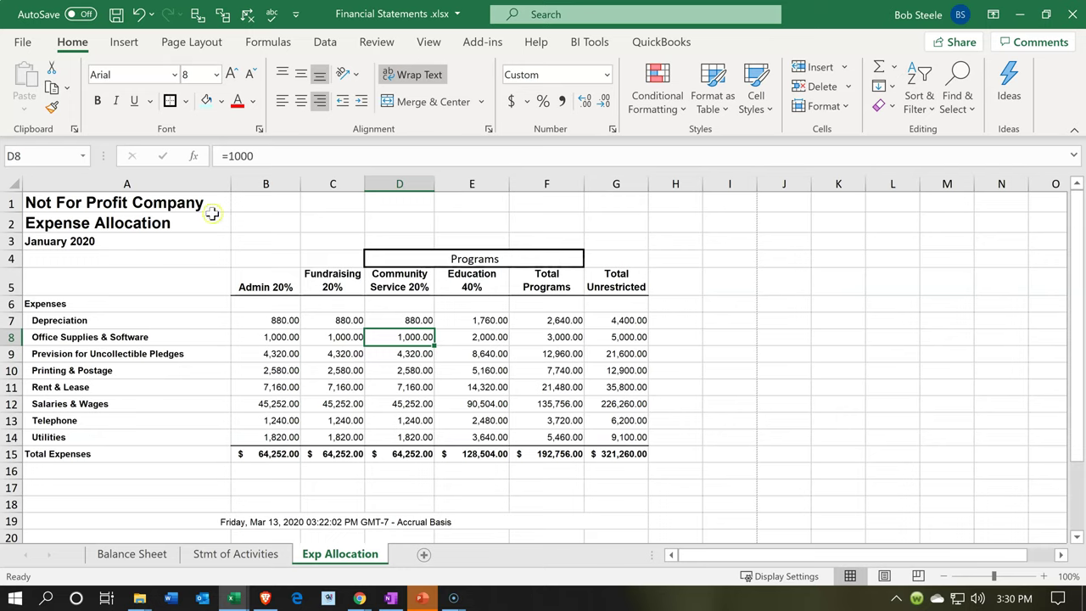
Center the Not For Profit Company title across A1:G1 using Center Across Selection without merging the cells
{"action": "left_click_drag", "start_coordinate": [206, 202], "coordinate": [609, 211]}
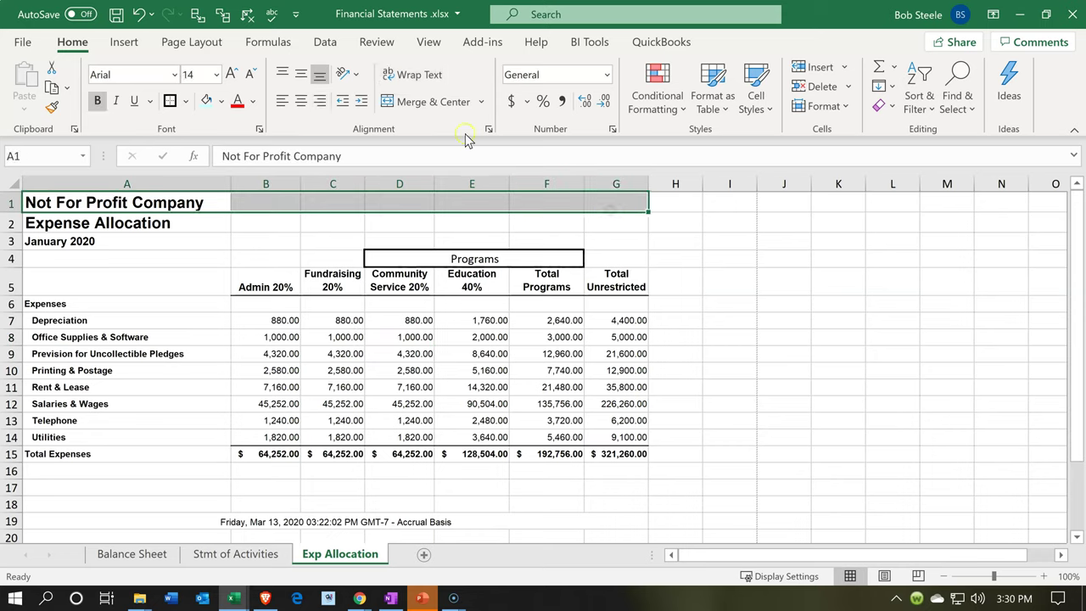
{"action": "right_click", "coordinate": [377, 198]}
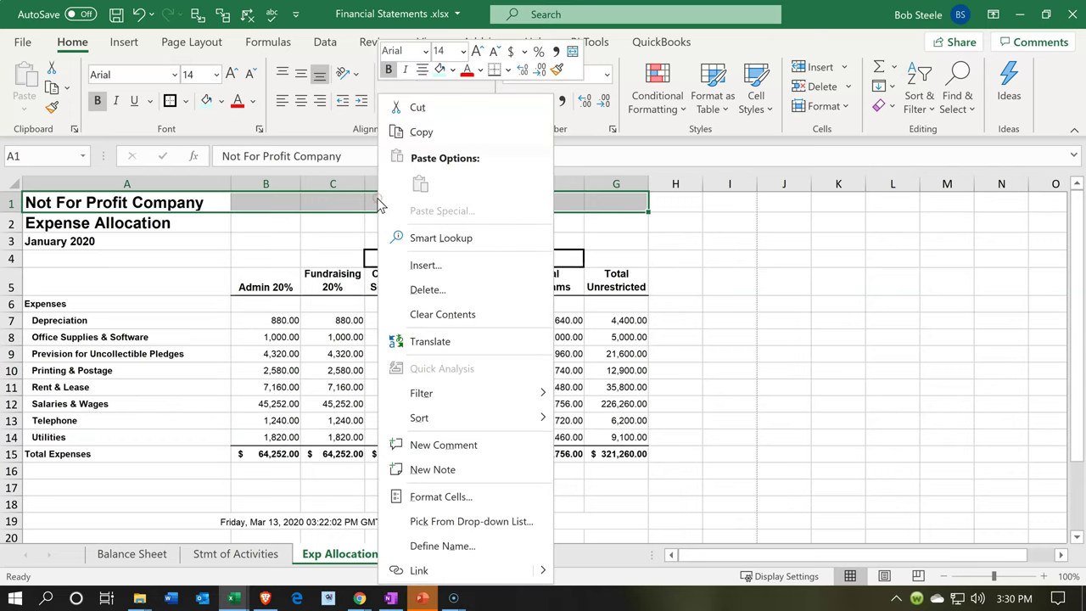
{"action": "left_click", "coordinate": [427, 497]}
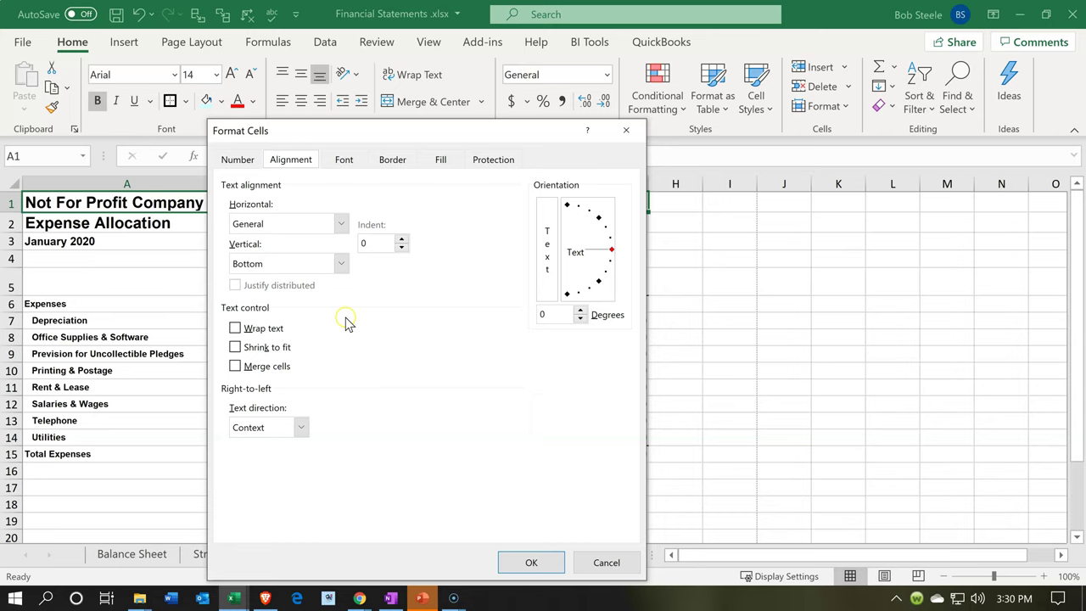
{"action": "left_click", "coordinate": [341, 223]}
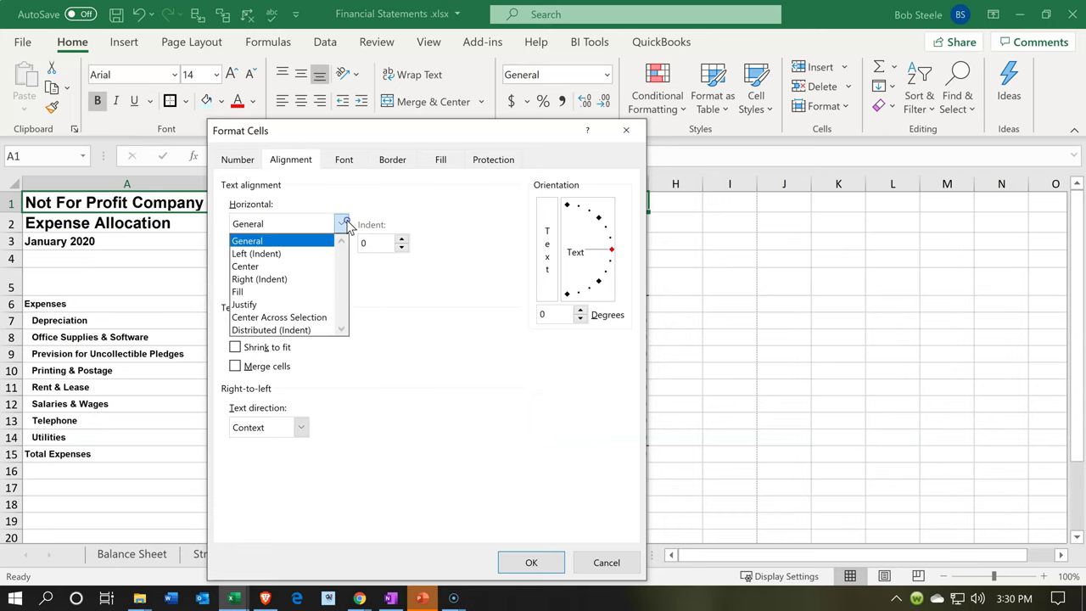
{"action": "left_click", "coordinate": [301, 318]}
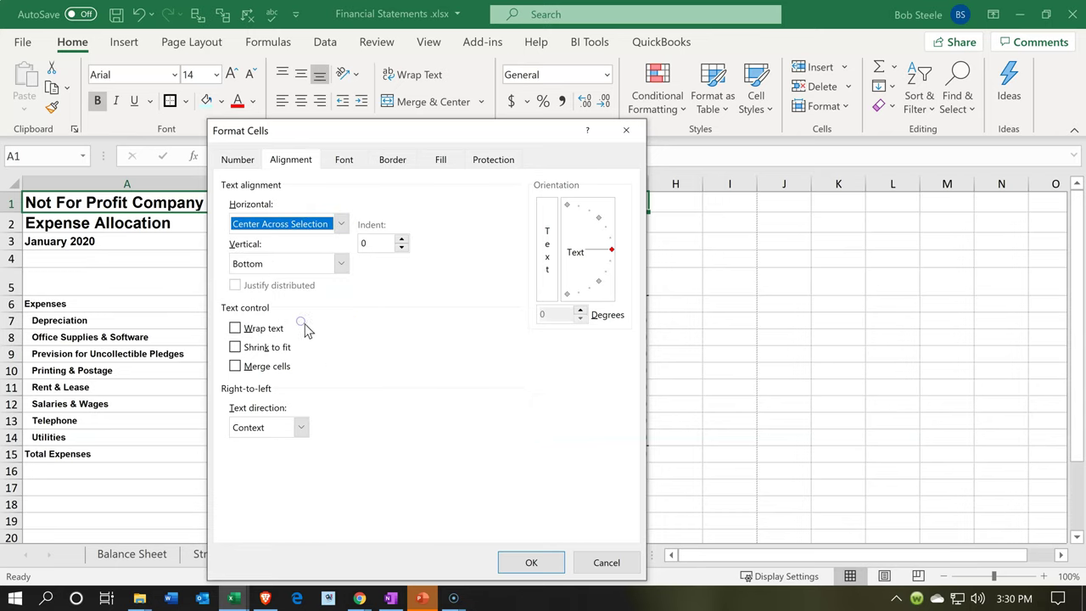
{"action": "left_click", "coordinate": [524, 563]}
{"action": "left_click", "coordinate": [312, 387]}
Center the Expense Allocation title across A2:G2 using Center Across Selection
{"action": "left_click_drag", "start_coordinate": [139, 224], "coordinate": [623, 220]}
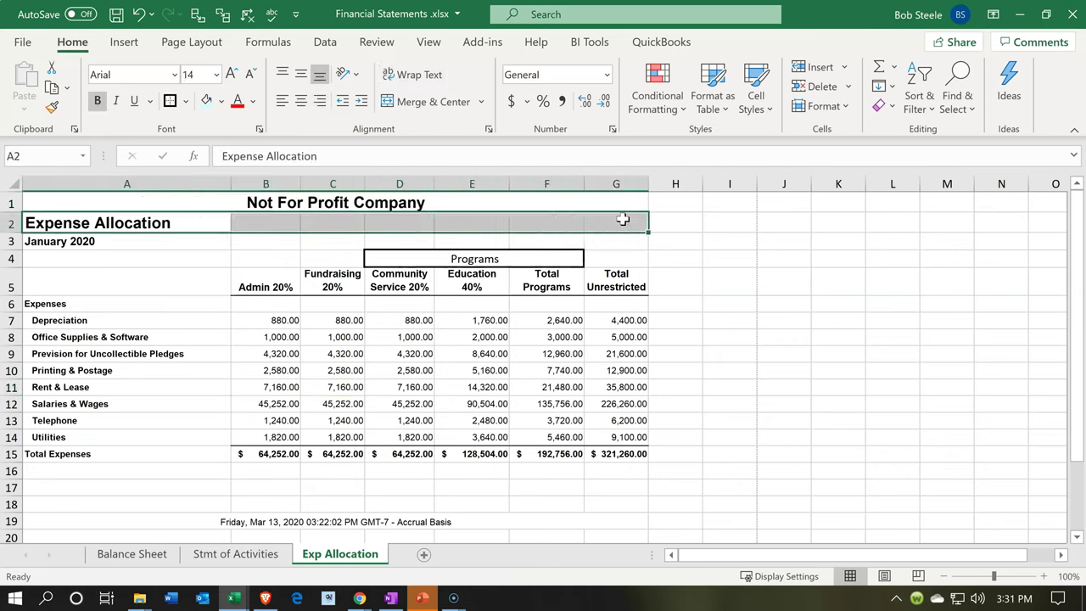
{"action": "right_click", "coordinate": [623, 220]}
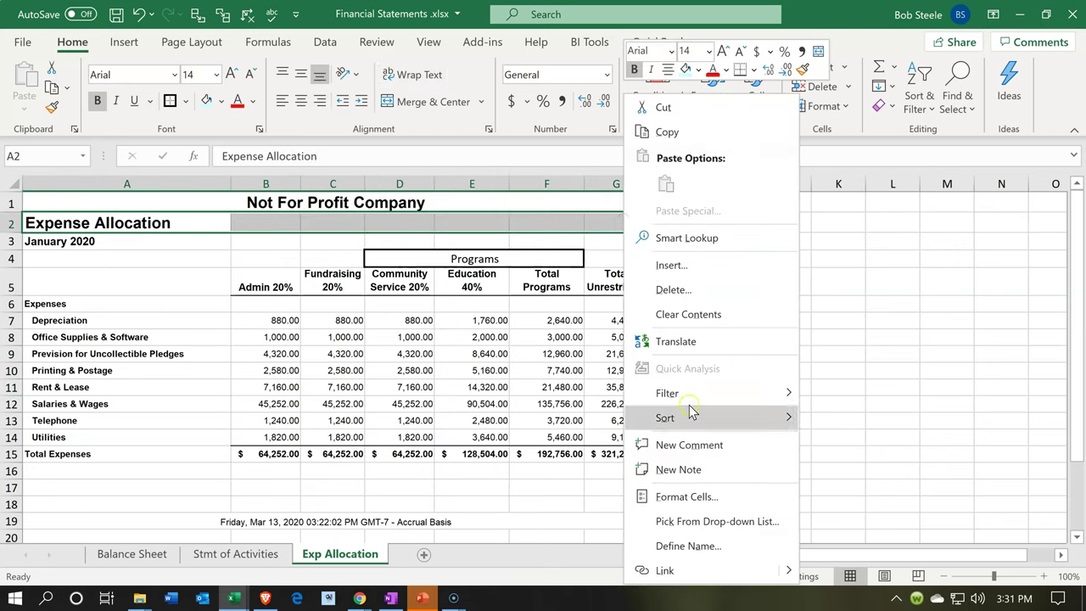
{"action": "left_click", "coordinate": [697, 496]}
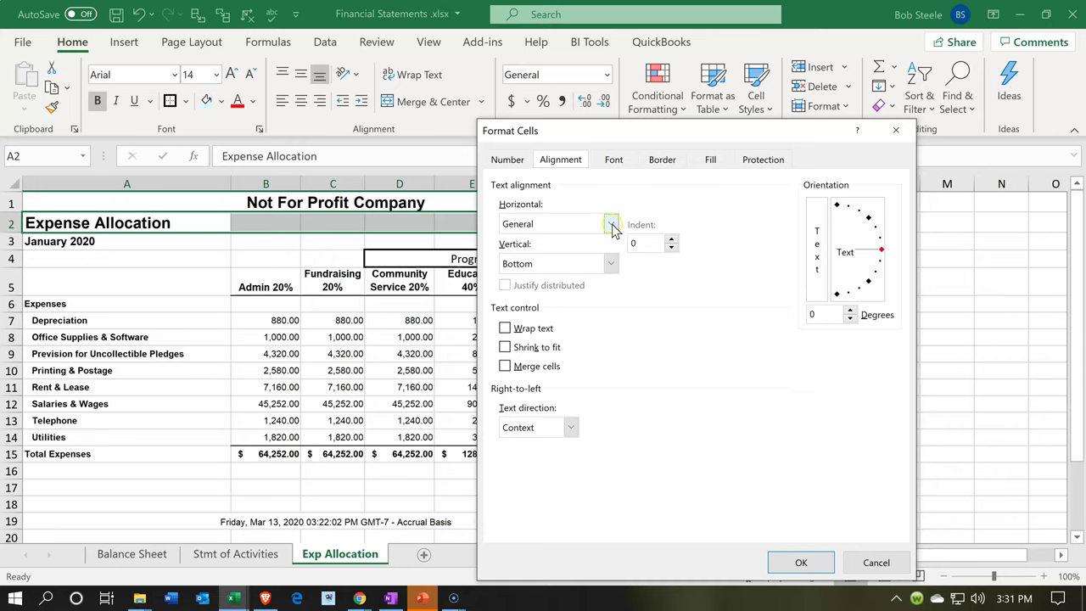
{"action": "left_click", "coordinate": [610, 224]}
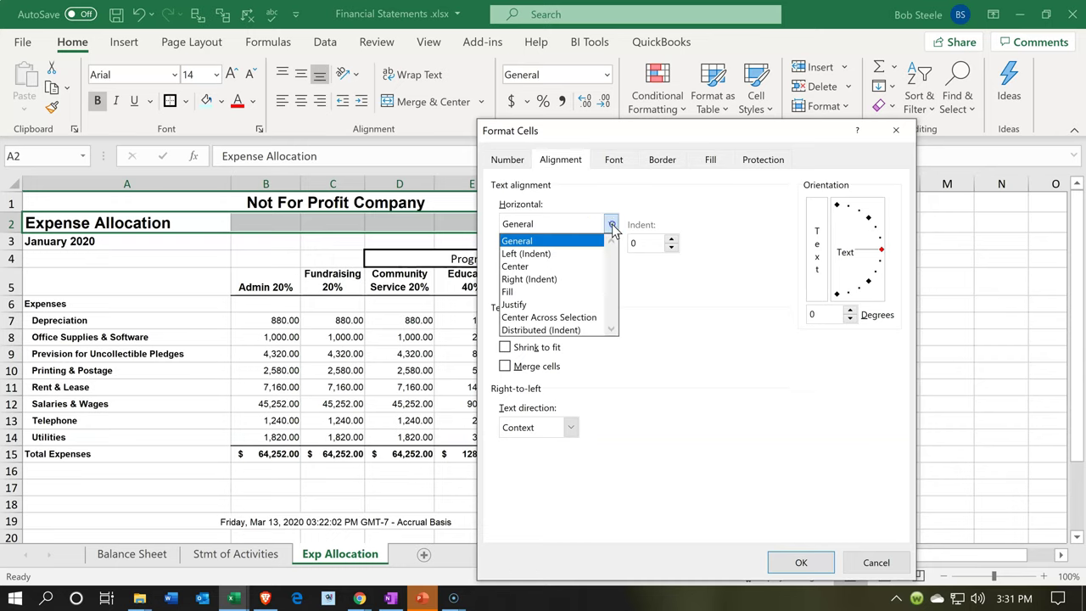
{"action": "left_click", "coordinate": [570, 316]}
{"action": "left_click", "coordinate": [801, 563]}
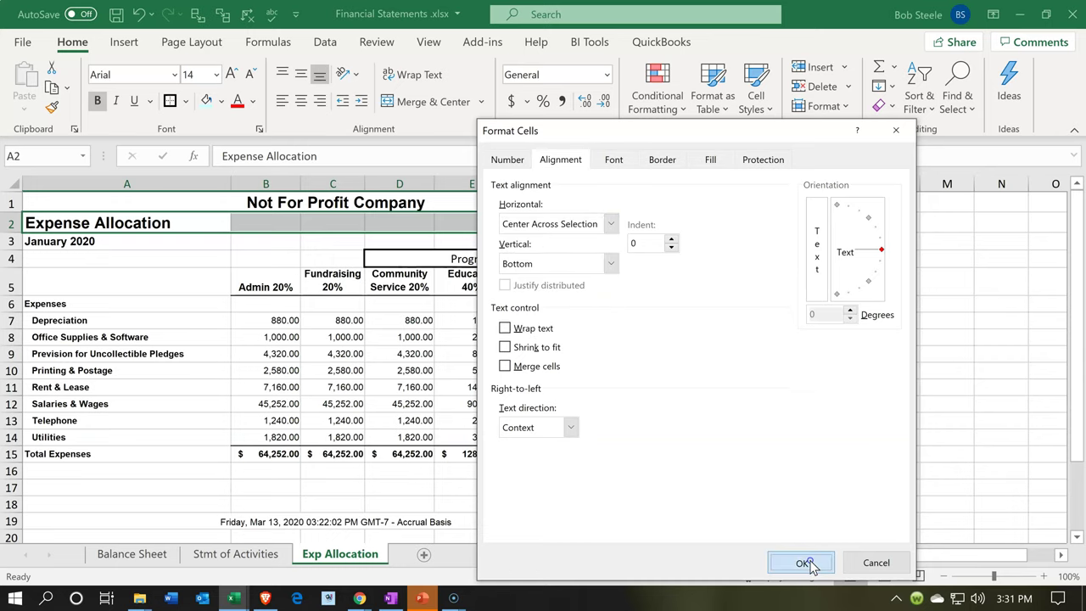
{"action": "left_click", "coordinate": [128, 255]}
Center the January 2020 date line across A3:G3 using Center Across Selection
{"action": "left_click_drag", "start_coordinate": [107, 243], "coordinate": [601, 245]}
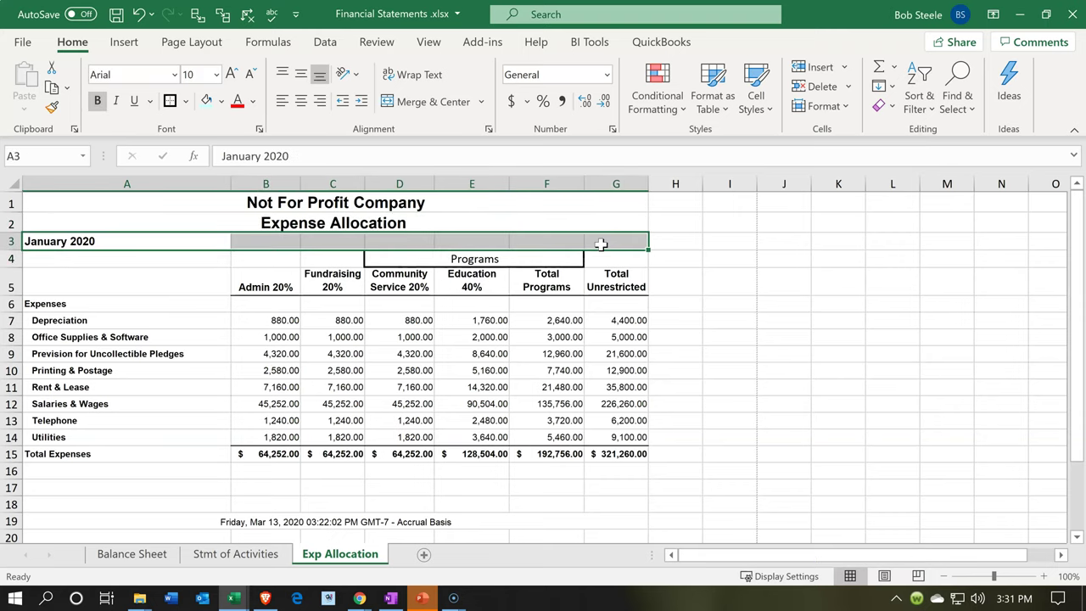
{"action": "right_click", "coordinate": [601, 244]}
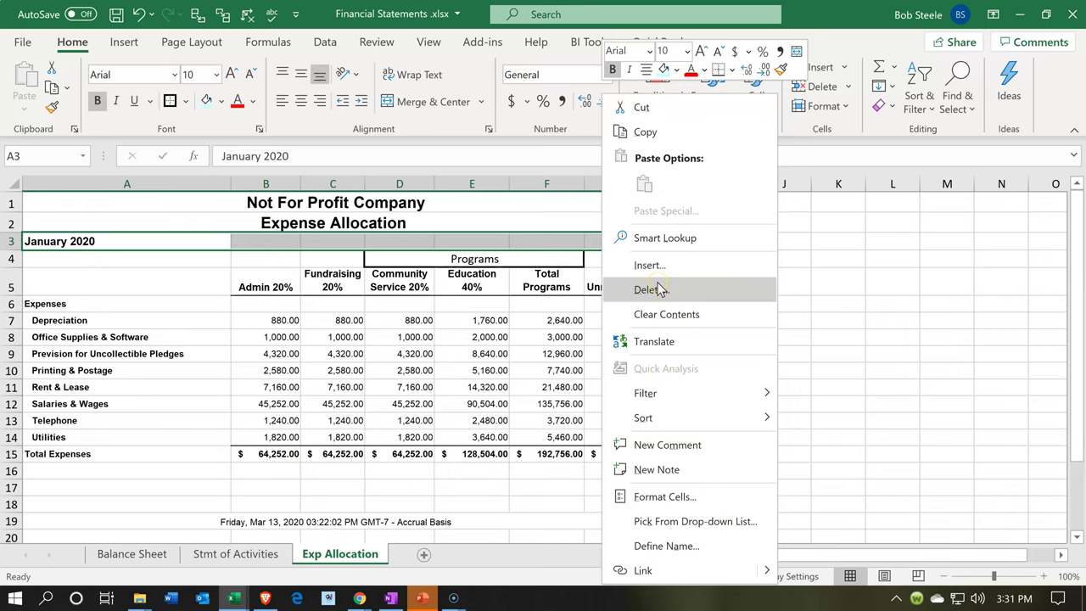
{"action": "left_click", "coordinate": [667, 496]}
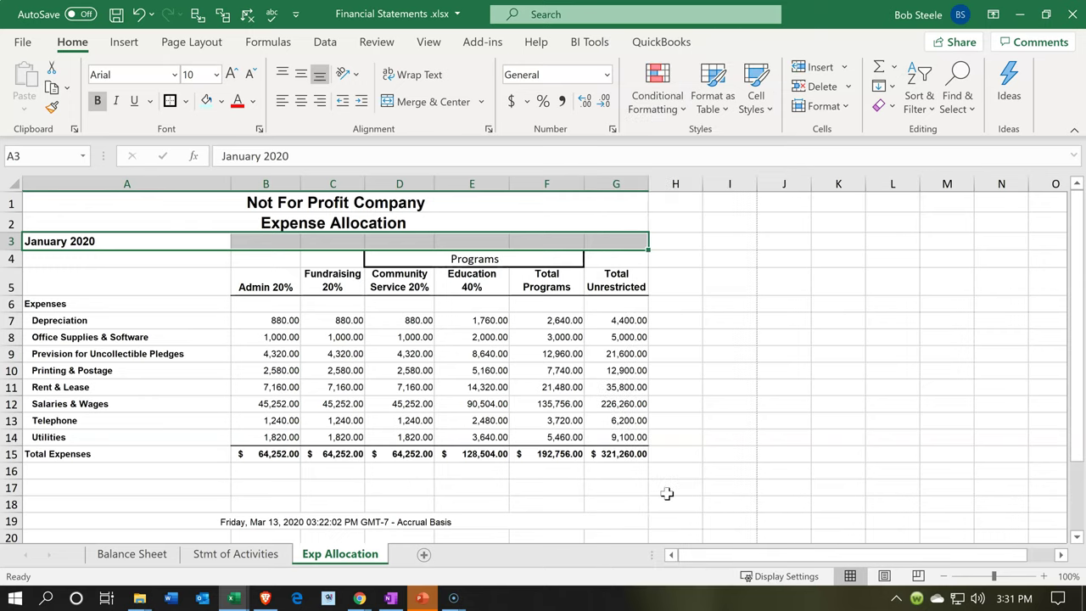
{"action": "left_click", "coordinate": [582, 222]}
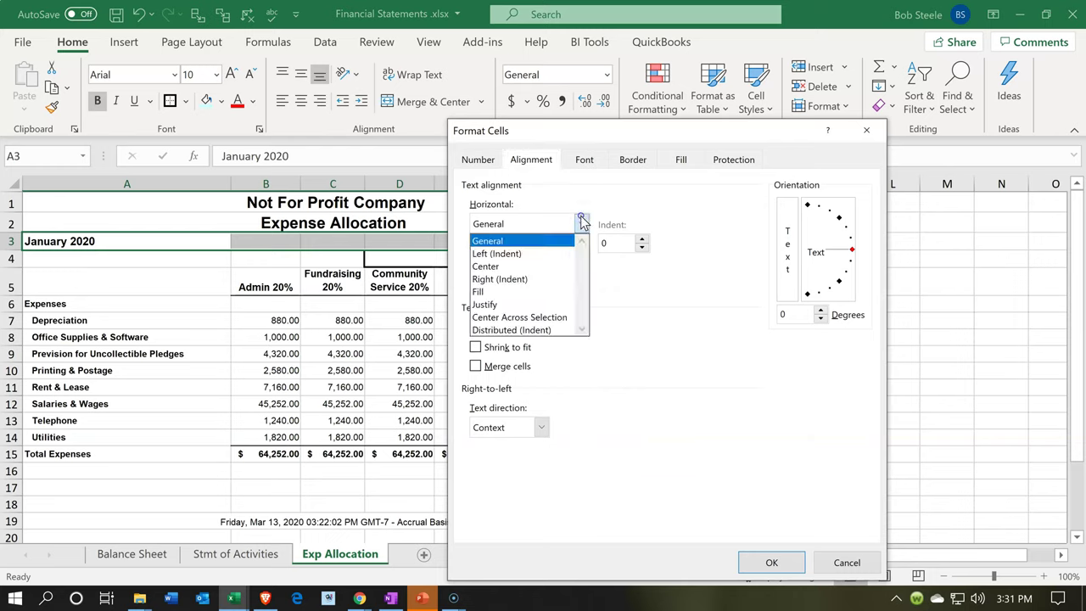
{"action": "left_click", "coordinate": [515, 319]}
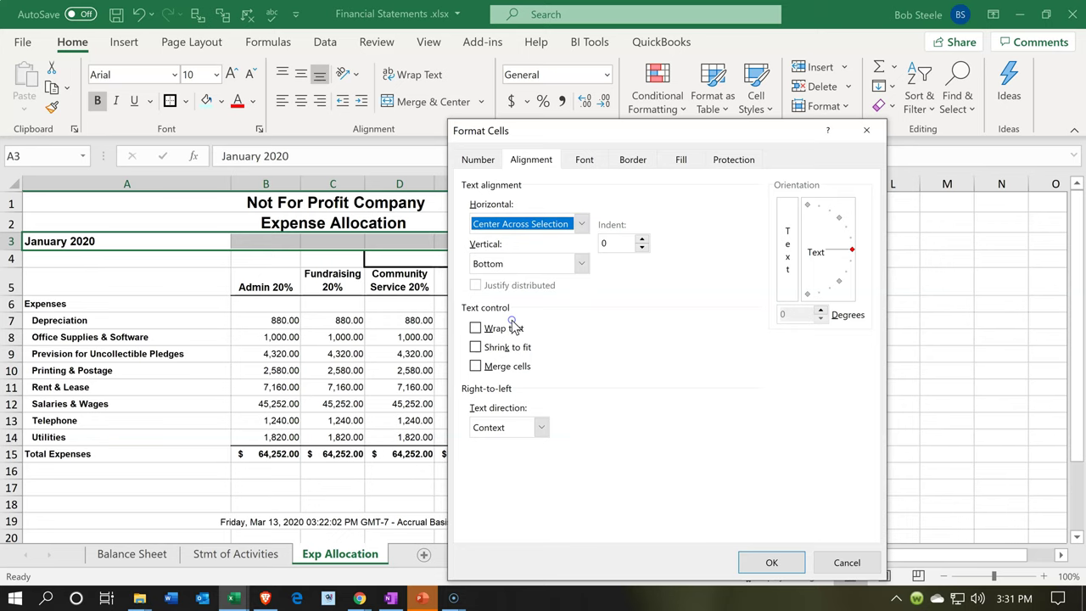
{"action": "left_click", "coordinate": [772, 563]}
{"action": "left_click", "coordinate": [312, 371]}
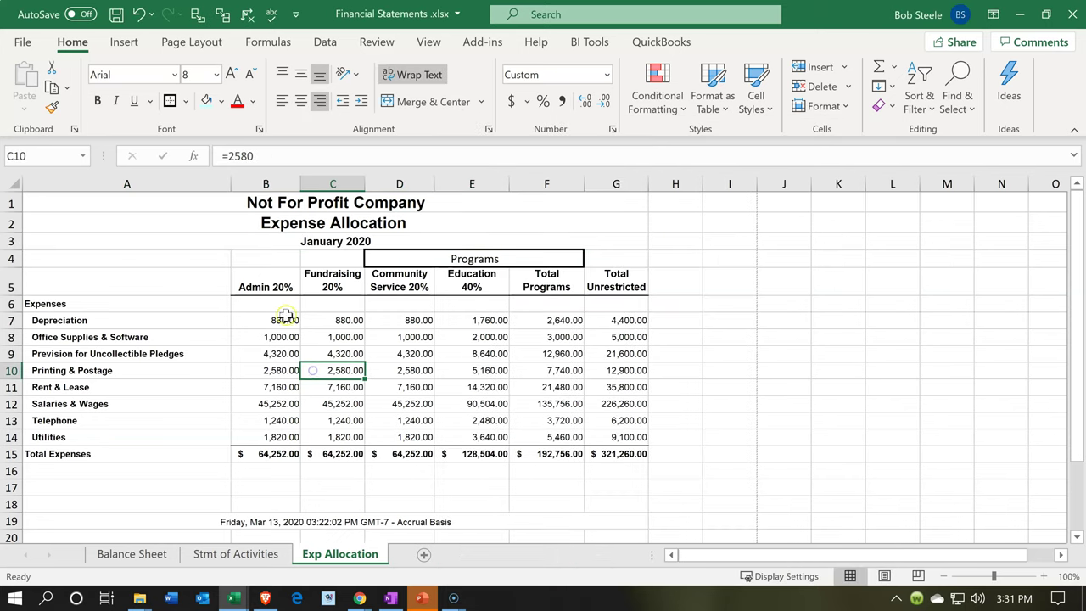
Insert a blank row above the Programs heading in row 4 to separate it from the report titles
{"action": "left_click", "coordinate": [400, 260]}
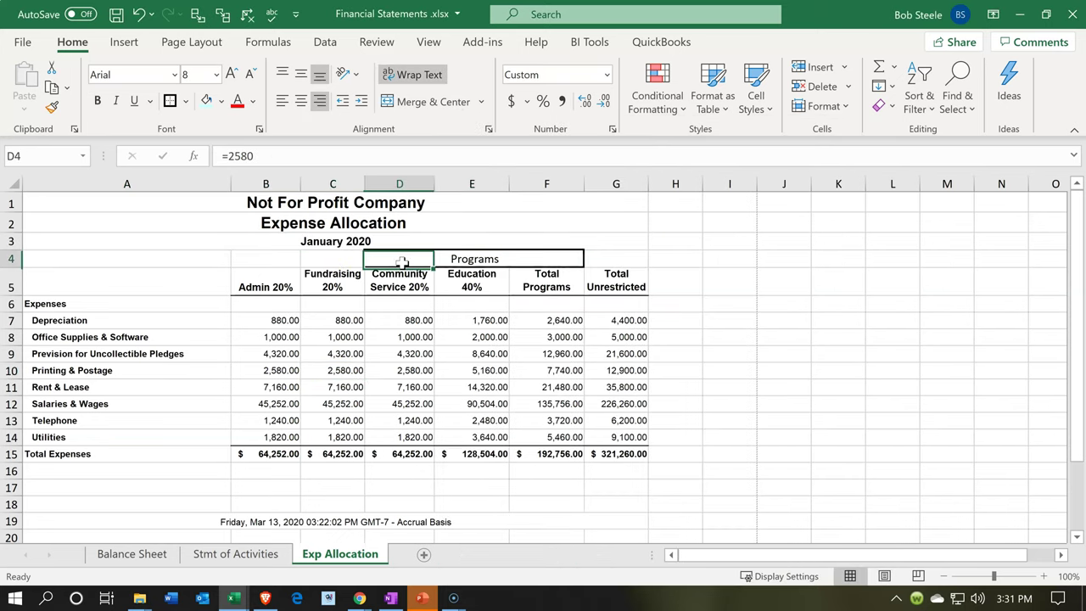
{"action": "left_click", "coordinate": [12, 257]}
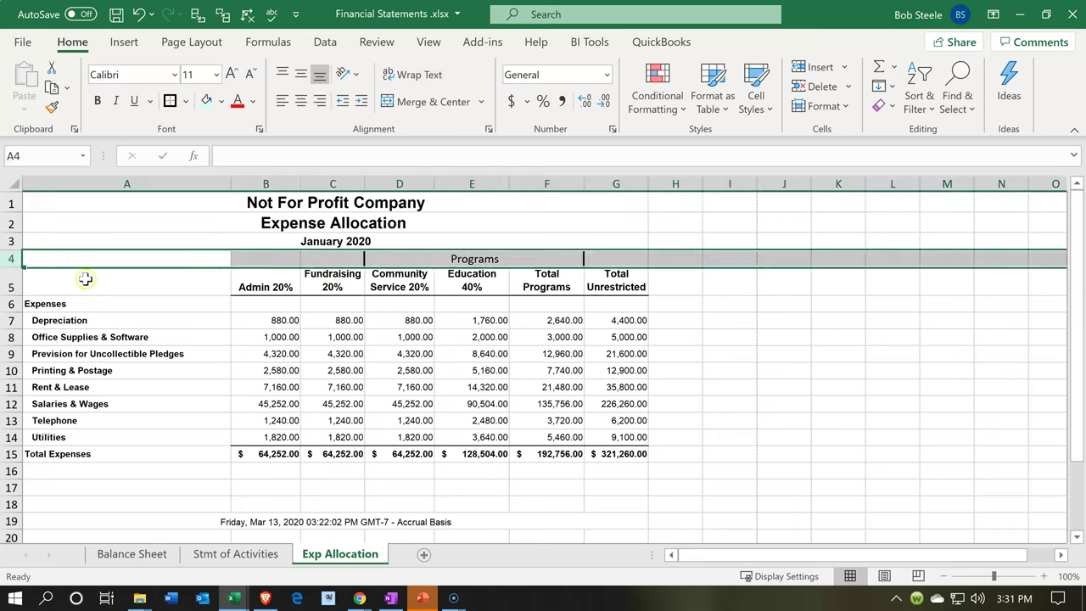
{"action": "right_click", "coordinate": [158, 256]}
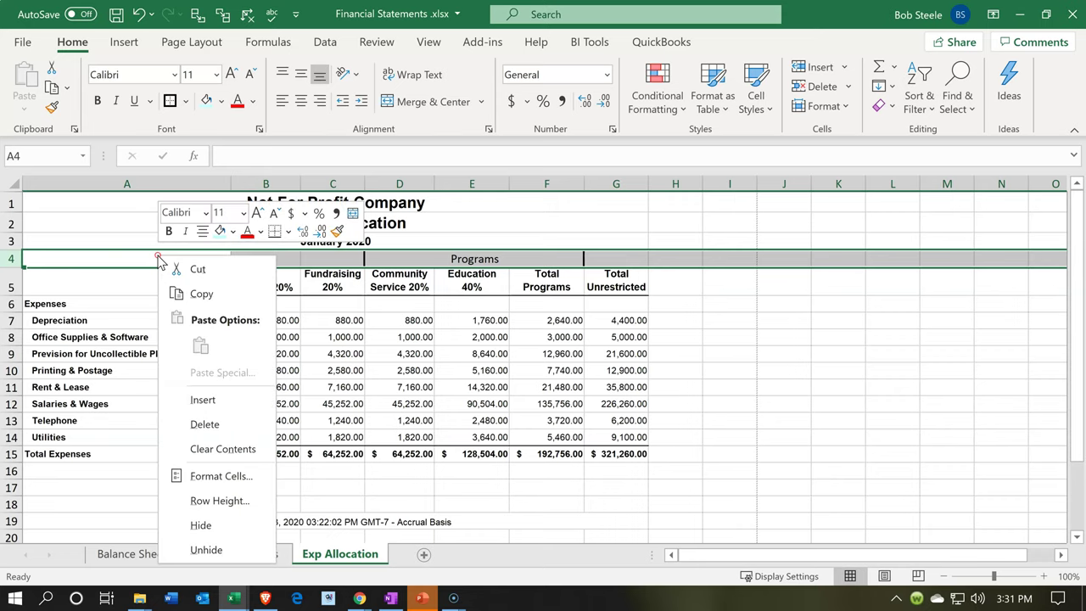
{"action": "left_click", "coordinate": [185, 397]}
{"action": "left_click", "coordinate": [186, 387]}
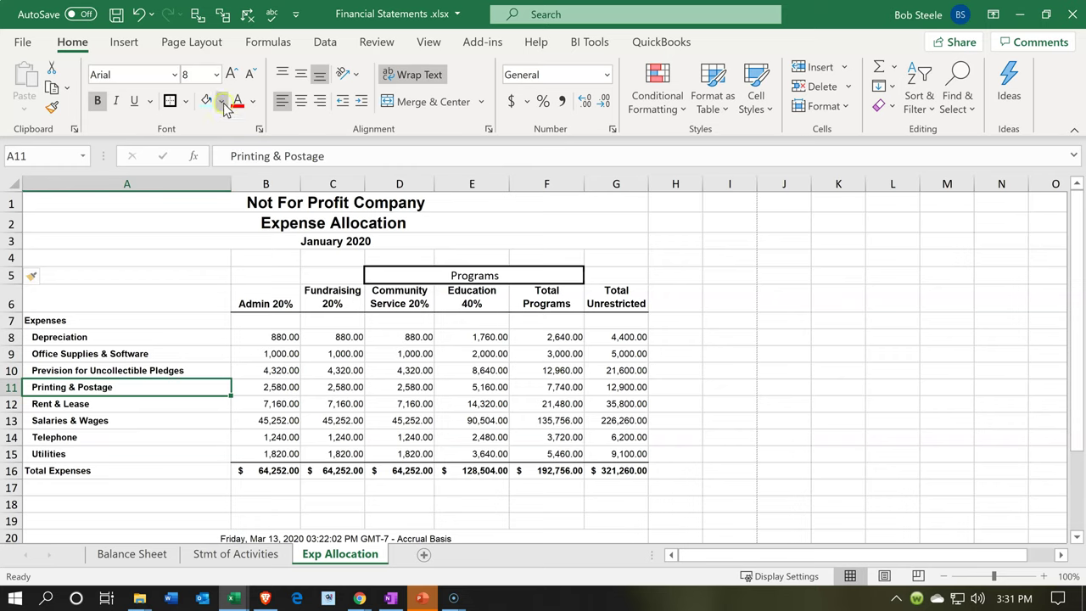
Set the Exp Allocation sheet's page orientation to Portrait
{"action": "left_click", "coordinate": [211, 47]}
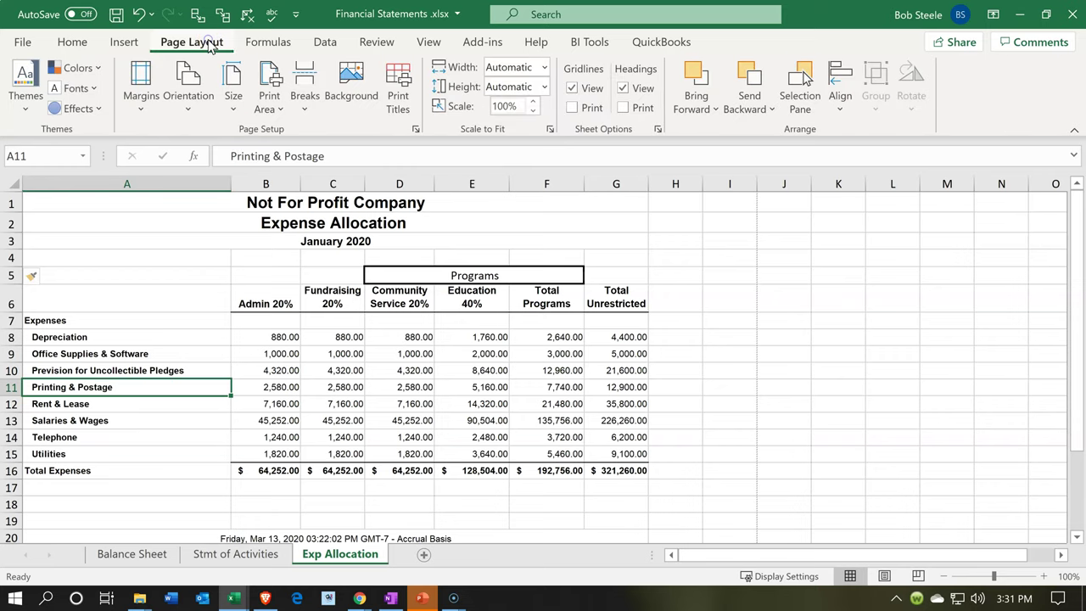
{"action": "left_click", "coordinate": [201, 108]}
{"action": "left_click", "coordinate": [201, 139]}
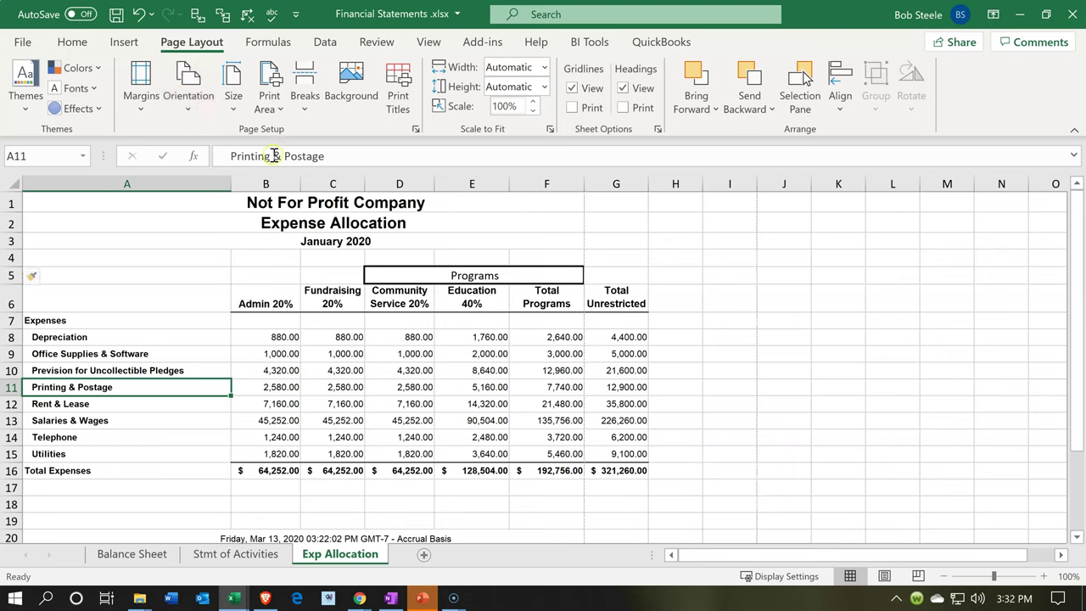
Narrow column A to just fit its labels and give columns B through G a narrower uniform width so the table fits on one page
{"action": "left_click_drag", "start_coordinate": [230, 184], "coordinate": [192, 200]}
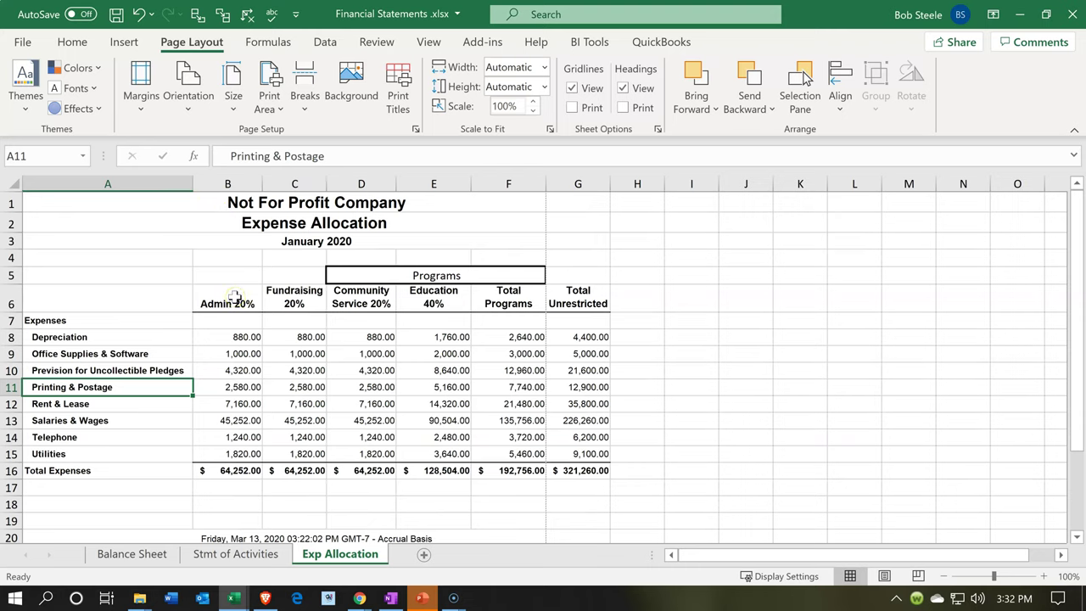
{"action": "left_click_drag", "start_coordinate": [225, 185], "coordinate": [285, 211]}
{"action": "left_click", "coordinate": [107, 237]}
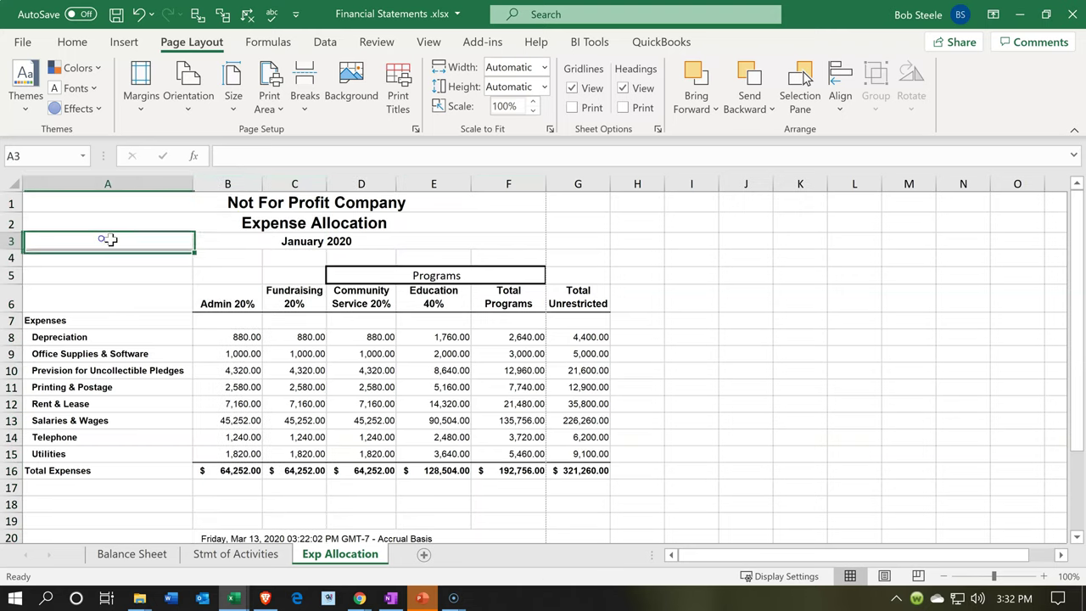
{"action": "left_click_drag", "start_coordinate": [241, 183], "coordinate": [548, 185]}
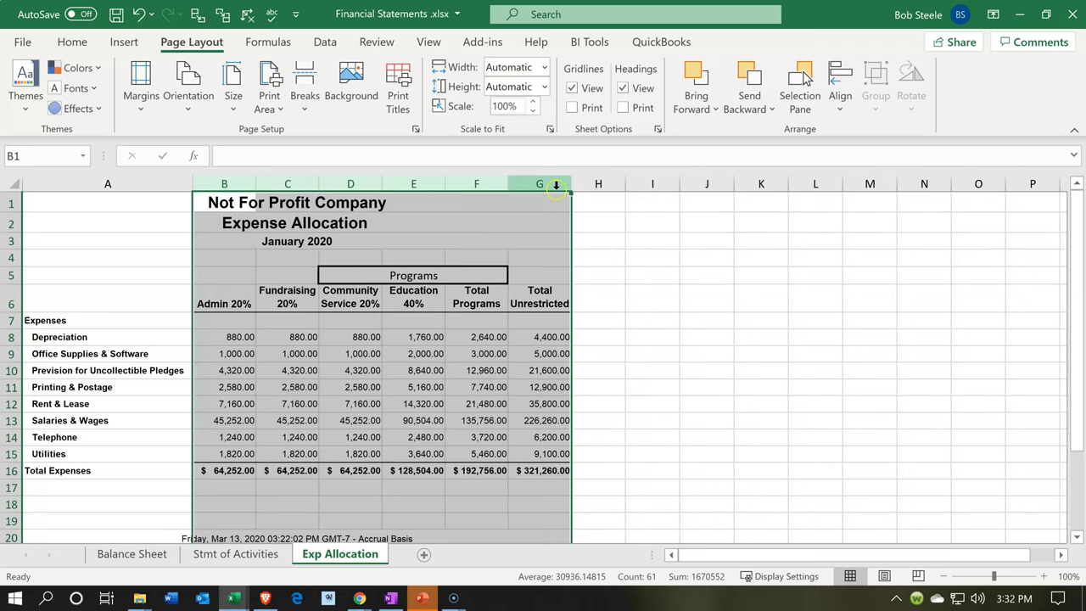
{"action": "left_click", "coordinate": [370, 450]}
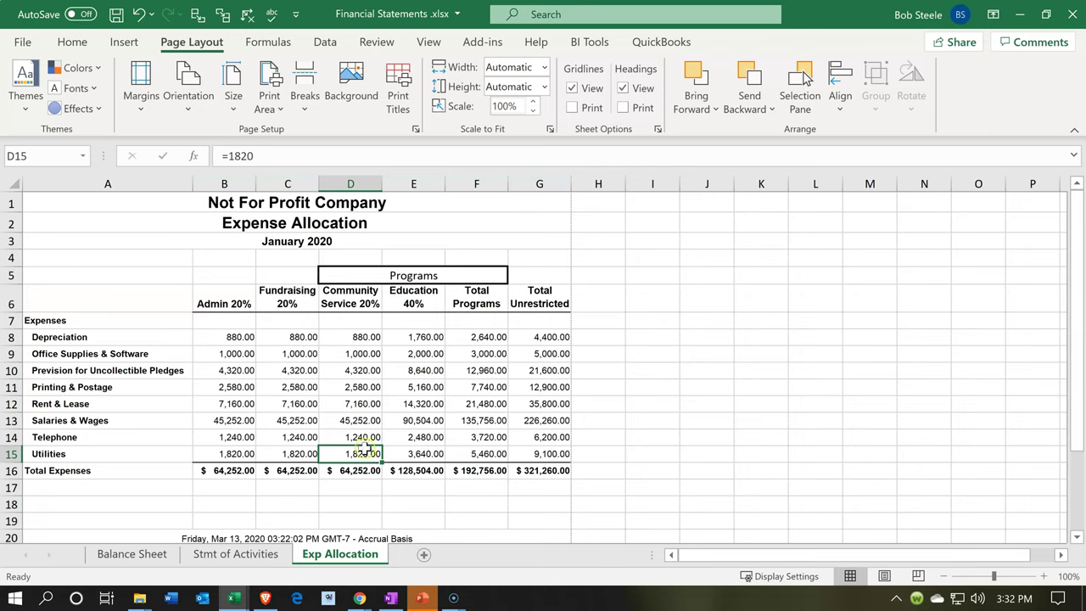
{"action": "left_click", "coordinate": [161, 456]}
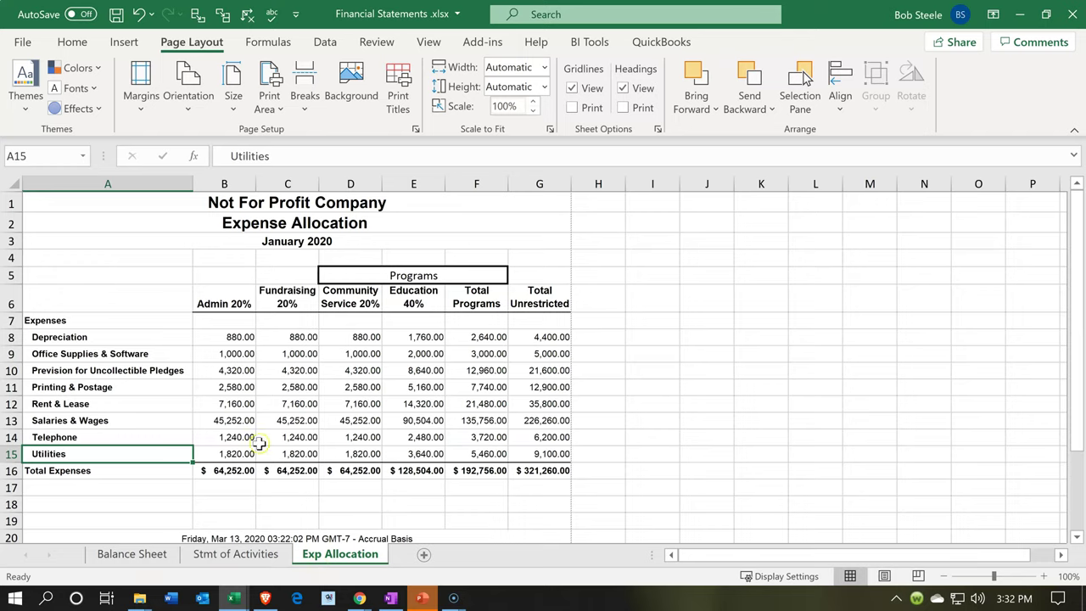
{"action": "left_click", "coordinate": [203, 341]}
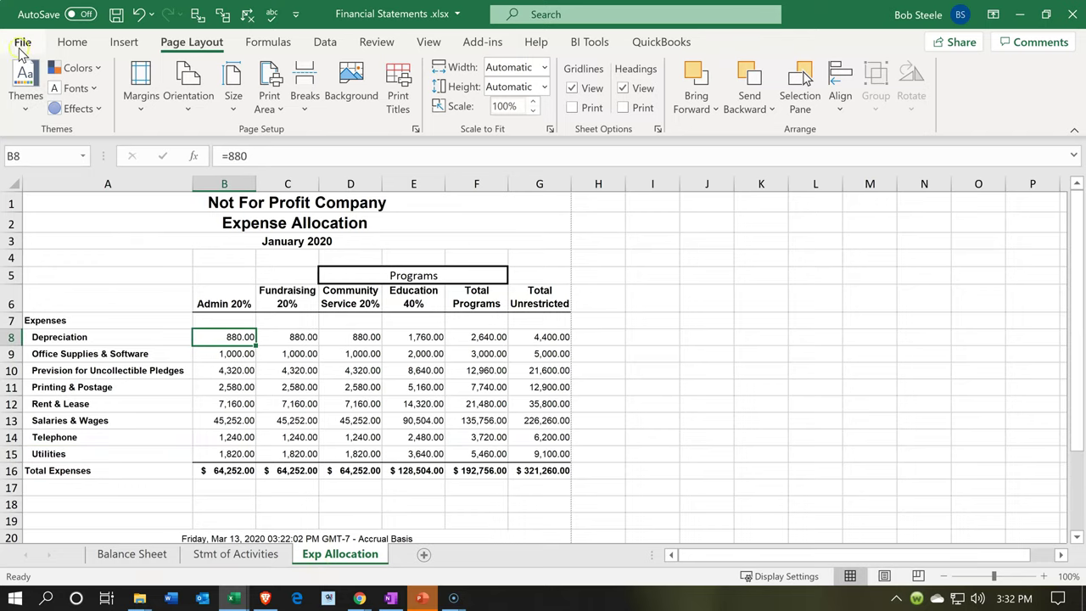
Set the print range to the entire workbook with CutePDF Writer as printer, and check each statement's page in the preview
{"action": "left_click", "coordinate": [23, 44]}
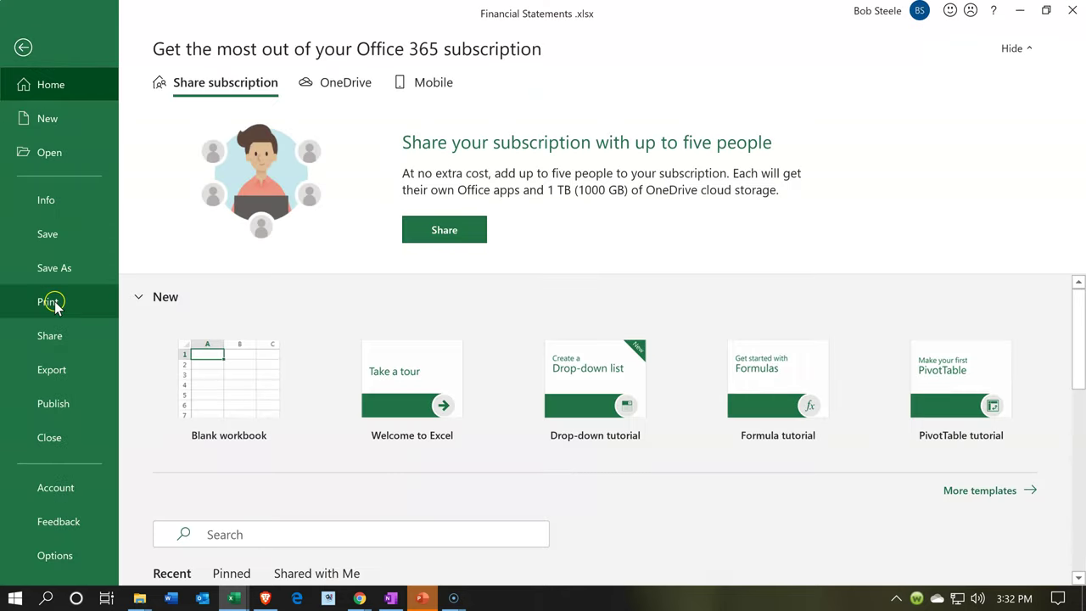
{"action": "left_click", "coordinate": [53, 302]}
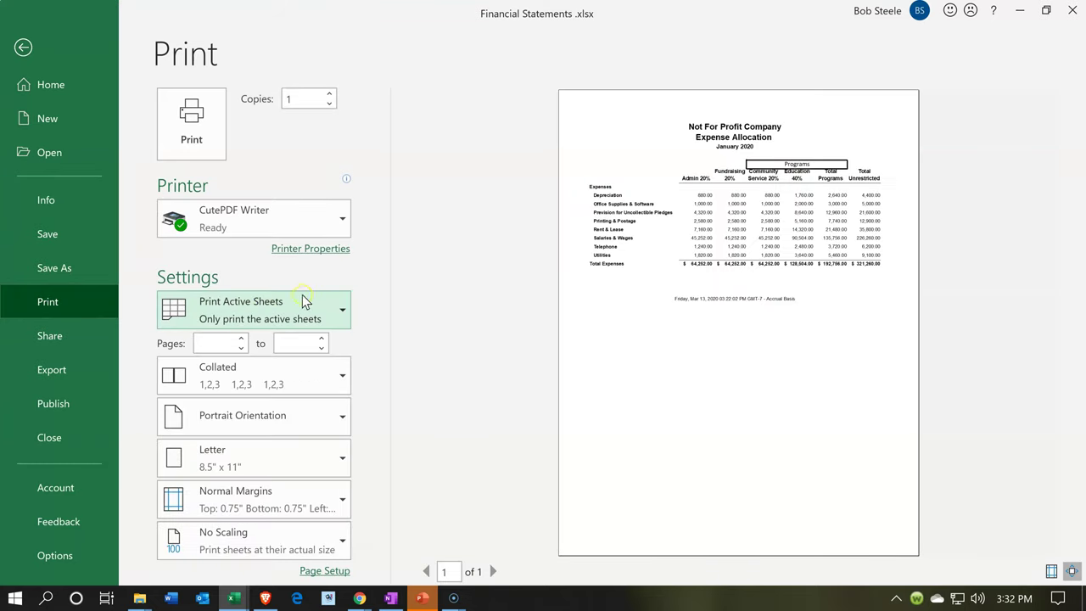
{"action": "left_click", "coordinate": [328, 304]}
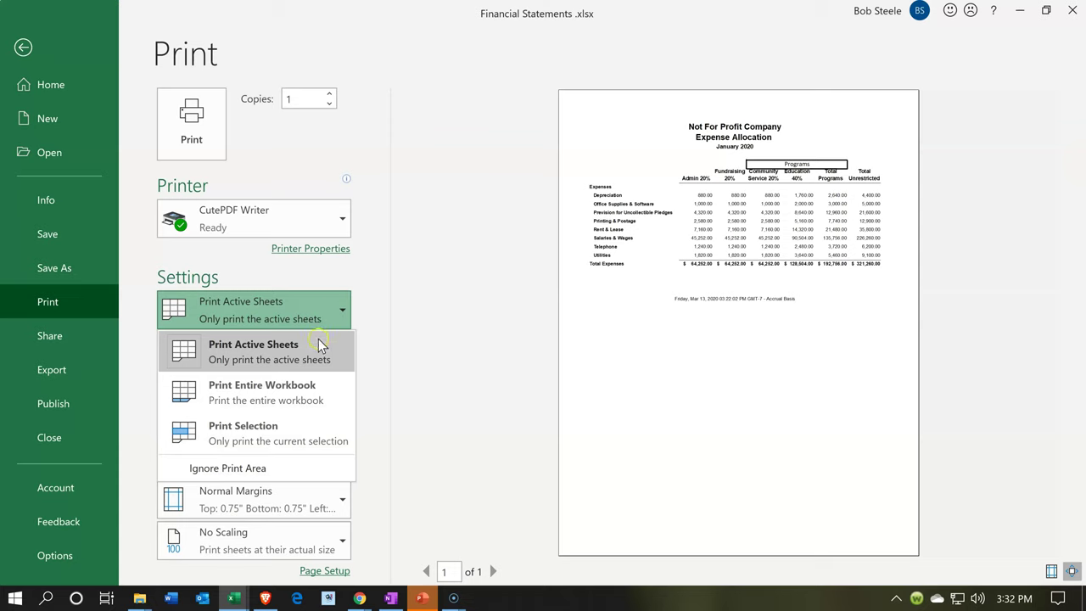
{"action": "left_click", "coordinate": [307, 388]}
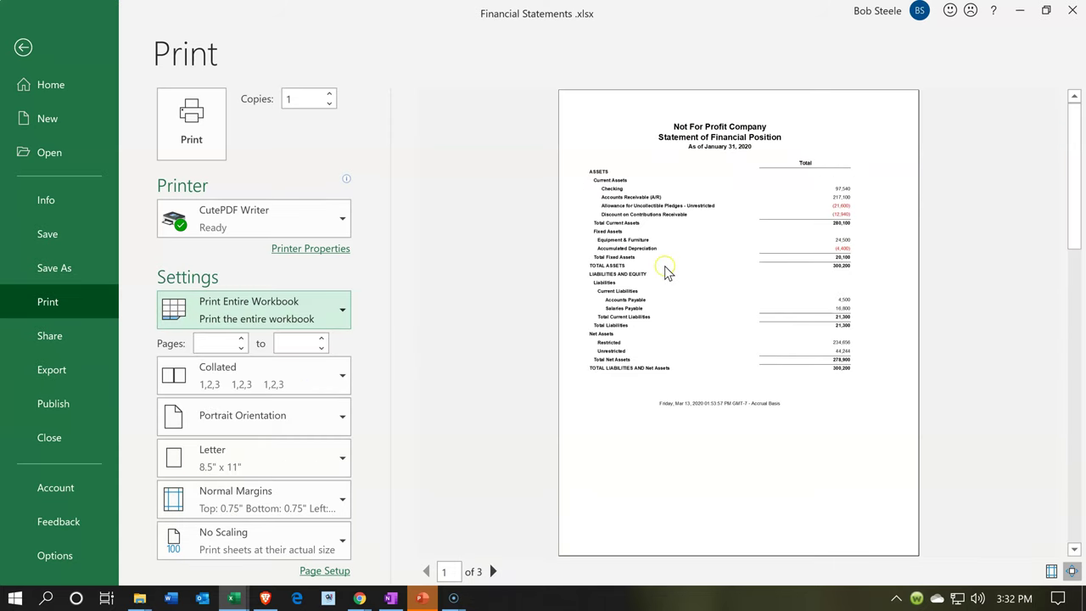
{"action": "scroll", "coordinate": [664, 272], "scroll_direction": "down", "scroll_amount": 1}
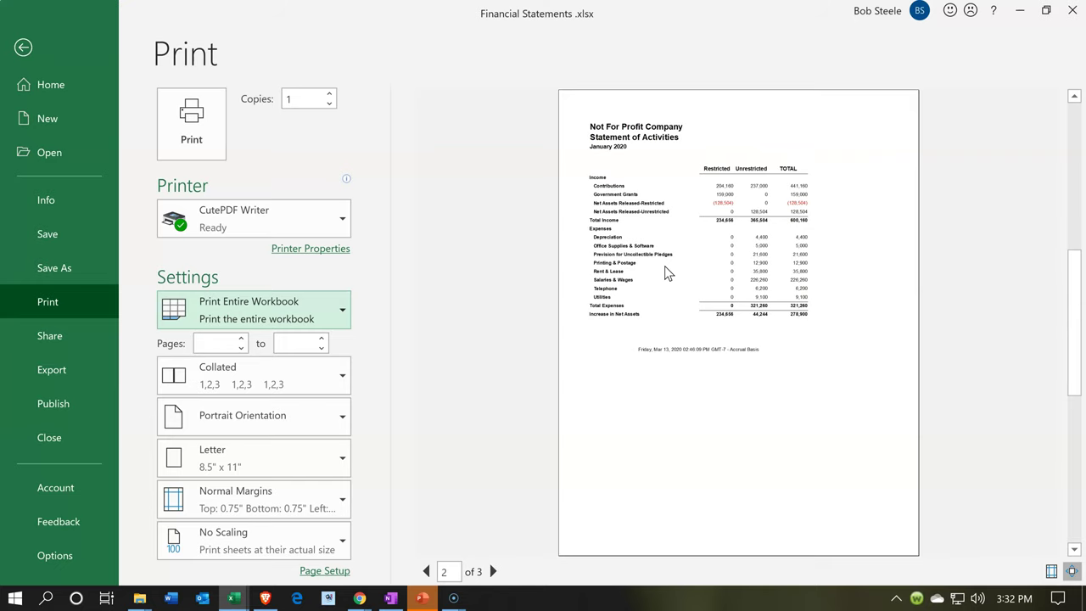
{"action": "scroll", "coordinate": [664, 271], "scroll_direction": "down", "scroll_amount": 1}
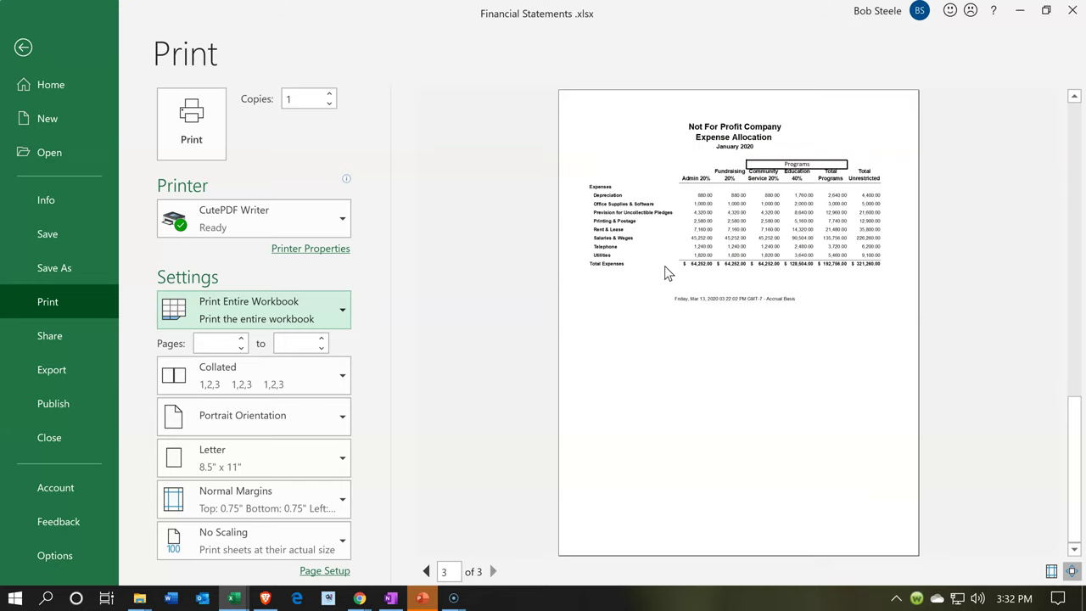
{"action": "left_click", "coordinate": [547, 258]}
Print the workbook to PDF as "Financial Statements .pdf" in the QBO Not for Profit folder, replacing the existing file
{"action": "left_click", "coordinate": [202, 144]}
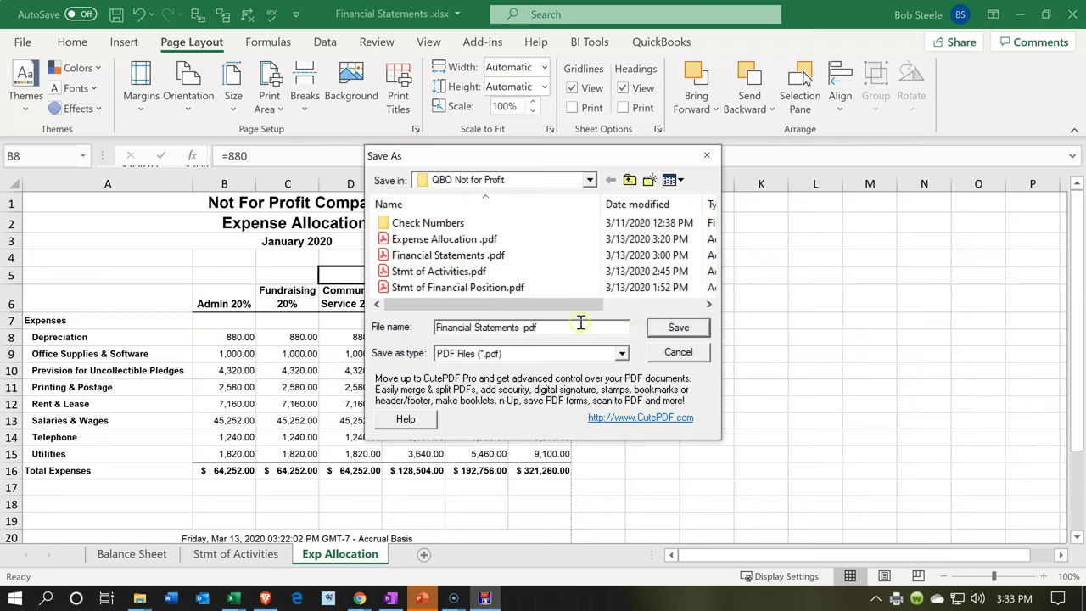
{"action": "left_click", "coordinate": [674, 330]}
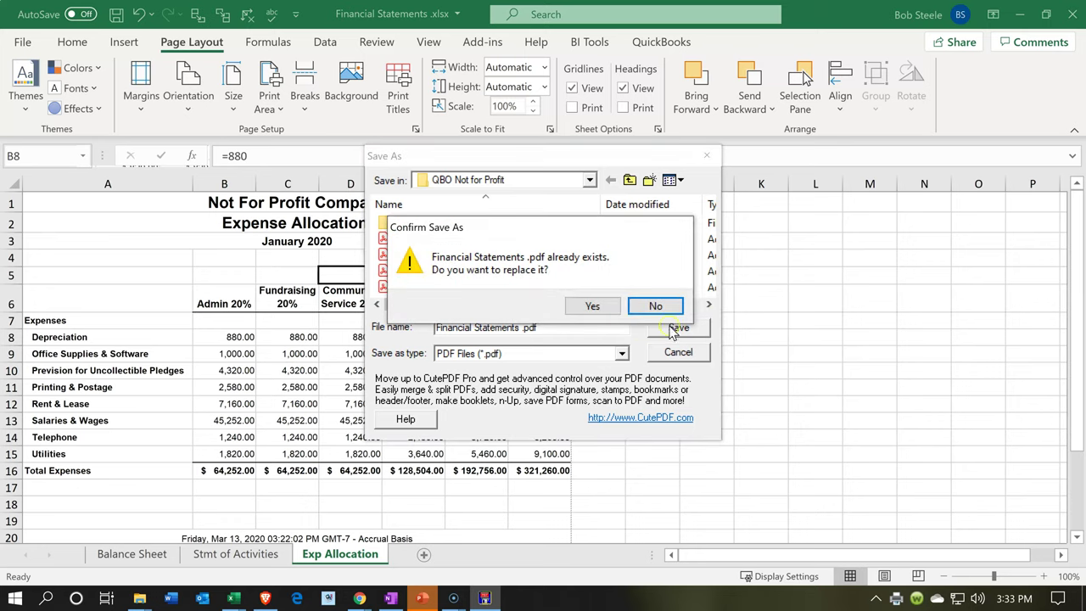
{"action": "left_click", "coordinate": [596, 306]}
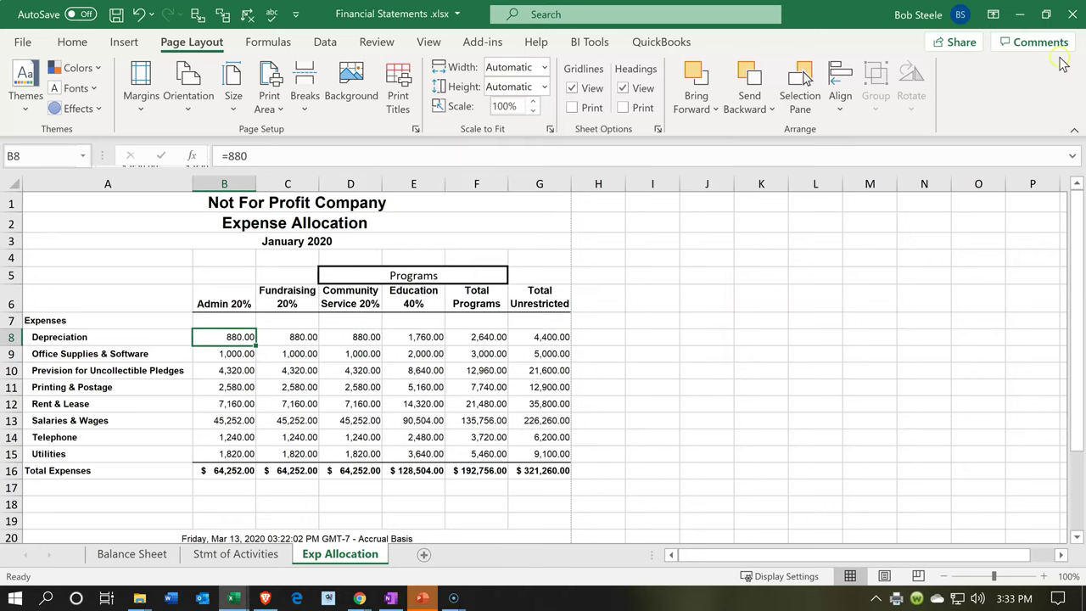
Save and close the Financial Statements workbook, and minimize the exported Expense Allocation and Problem 14nn workbooks
{"action": "left_click", "coordinate": [1074, 23]}
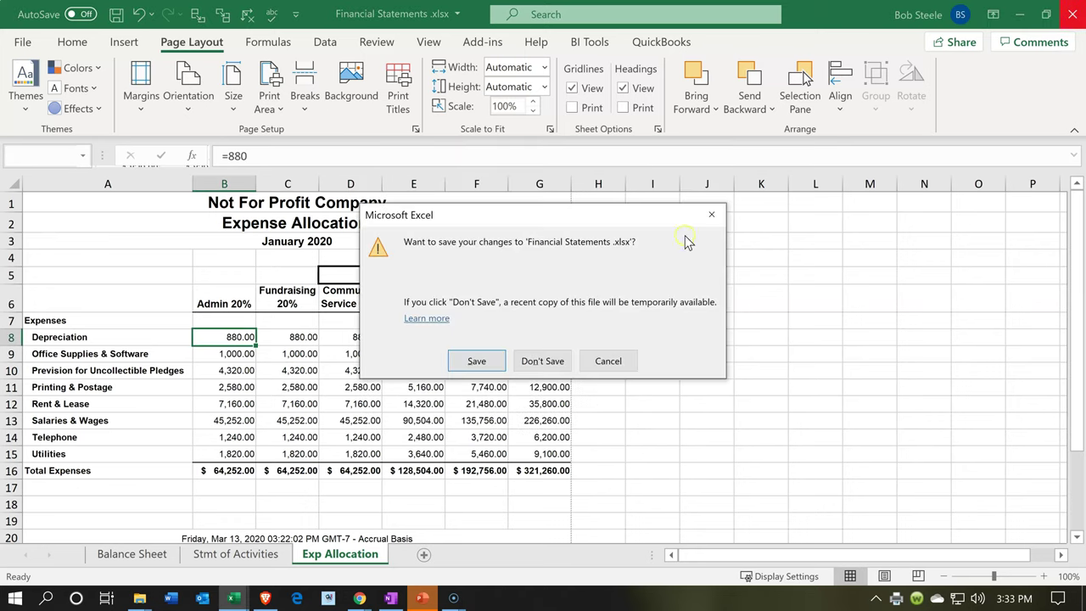
{"action": "left_click", "coordinate": [480, 372]}
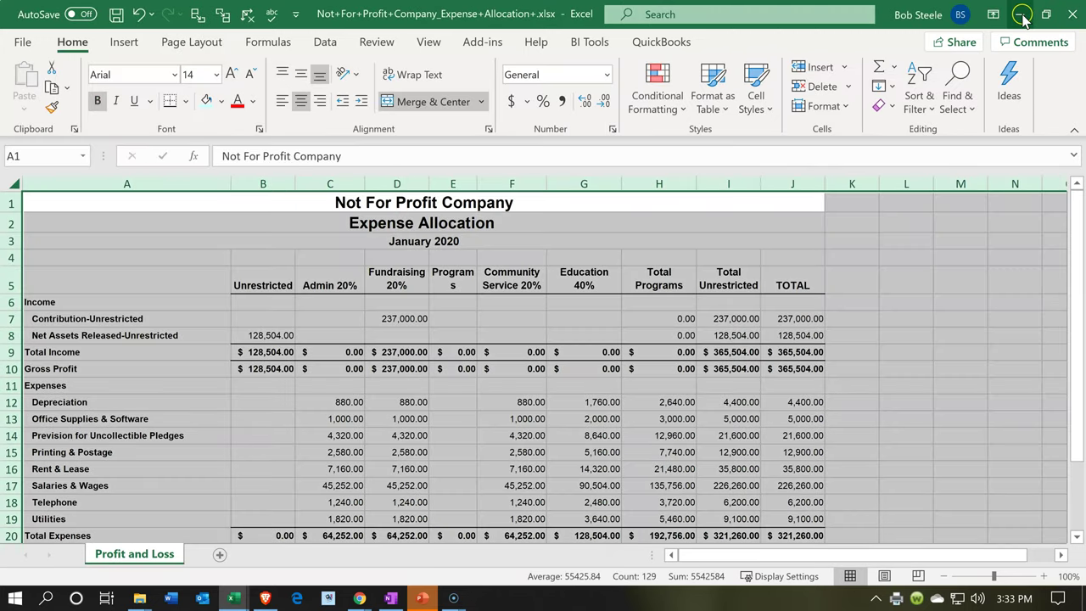
{"action": "left_click", "coordinate": [1073, 15]}
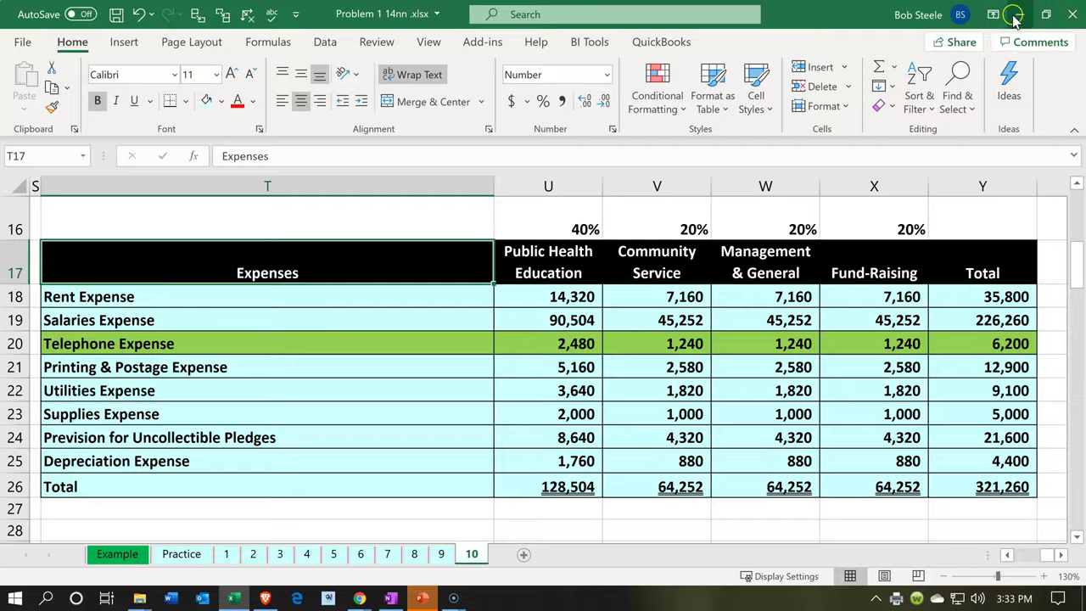
{"action": "left_click", "coordinate": [994, 14]}
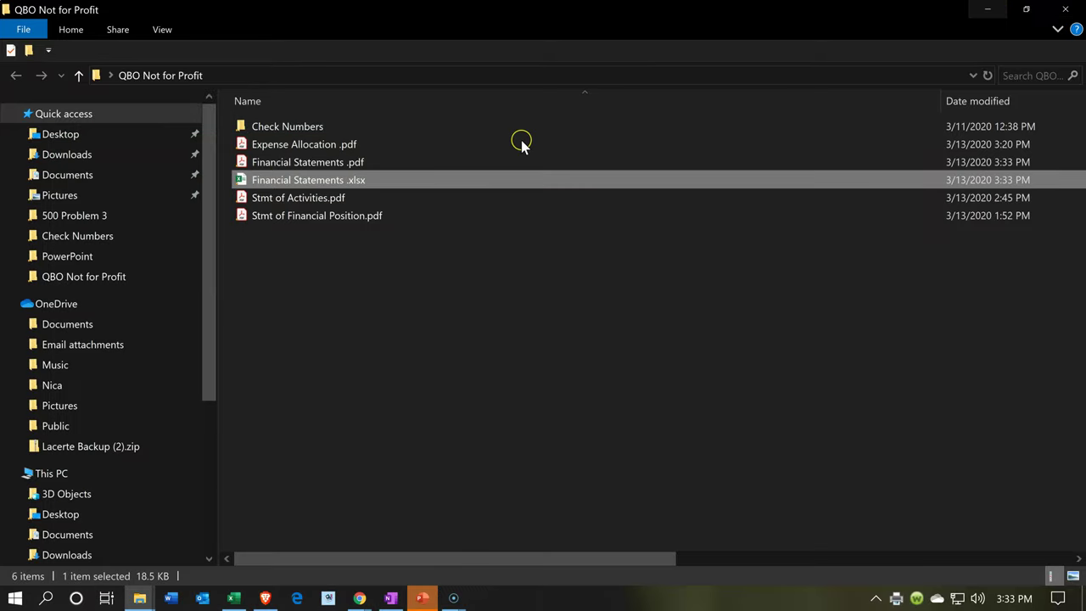
Open Stmt of Financial Position.pdf from the QBO Not for Profit folder and read through its assets, liabilities and equity
{"action": "left_click", "coordinate": [288, 219]}
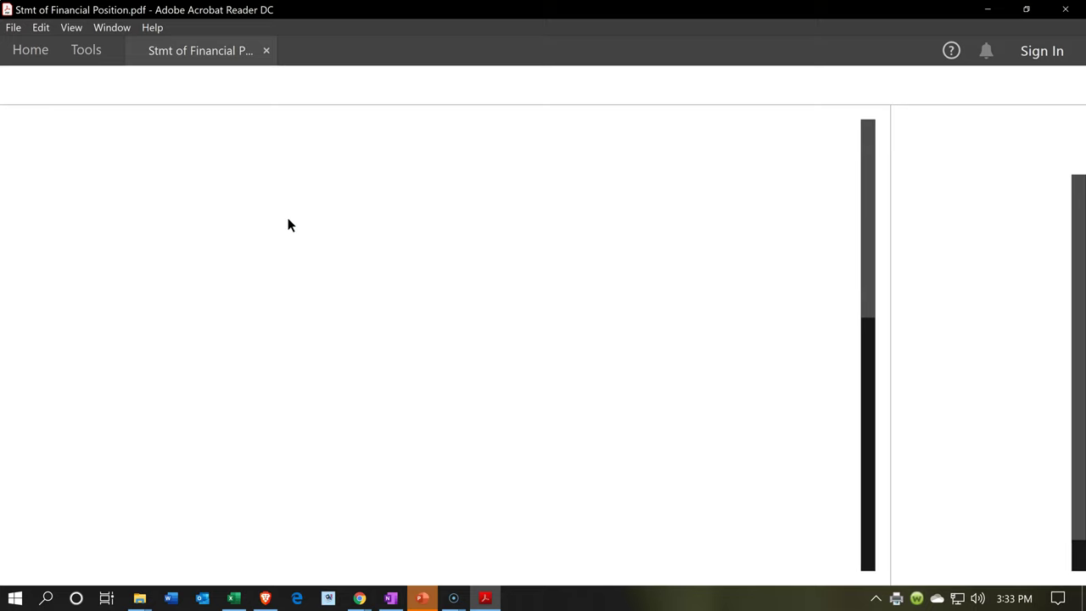
{"action": "scroll", "coordinate": [357, 374], "scroll_direction": "down", "scroll_amount": 3}
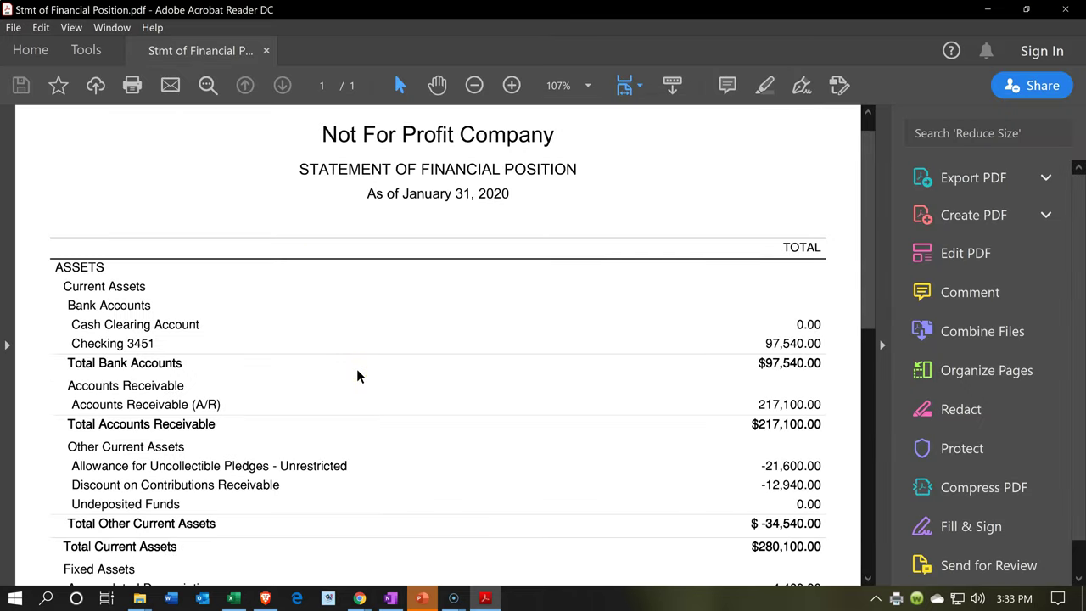
{"action": "scroll", "coordinate": [357, 376], "scroll_direction": "down", "scroll_amount": 12}
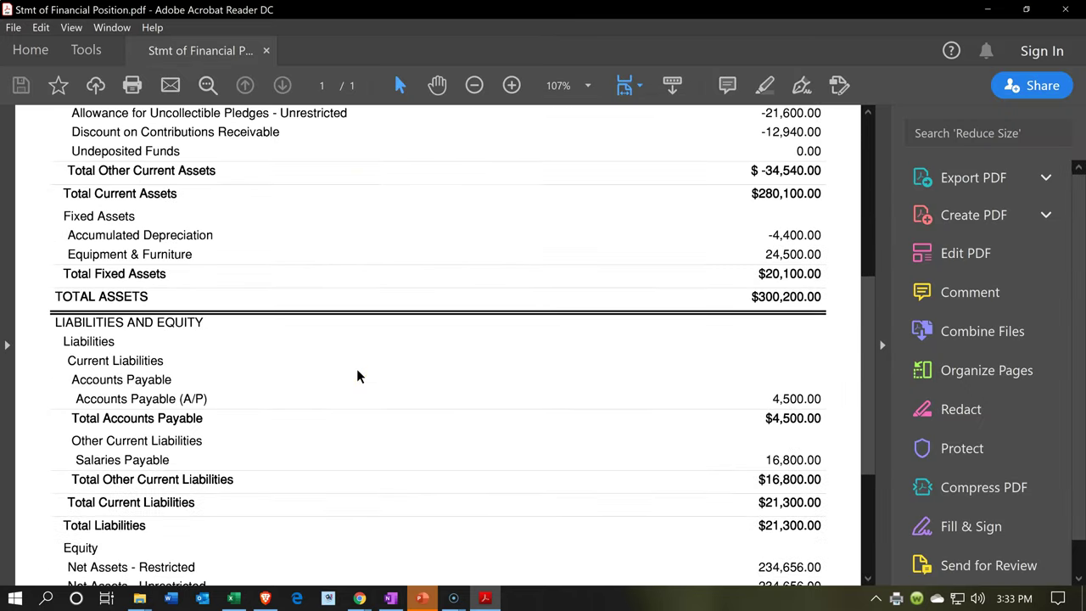
{"action": "scroll", "coordinate": [357, 376], "scroll_direction": "down", "scroll_amount": 1}
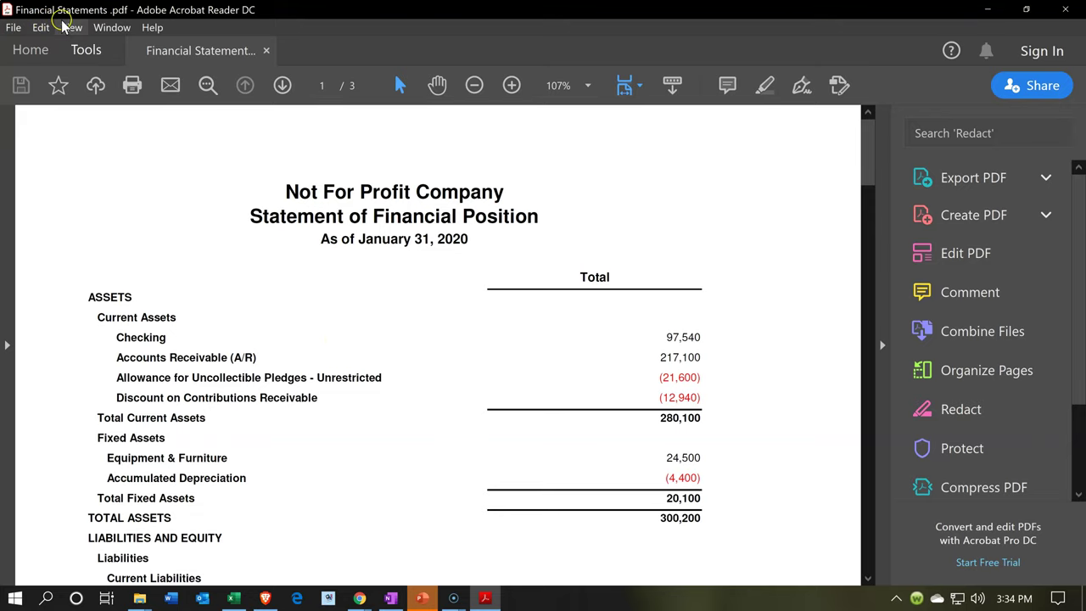
Review the Statement of Financial Position, Statement of Activities and Expense Allocation pages in Financial Statements .pdf, comparing the expenses on the last two
{"action": "scroll", "coordinate": [416, 445], "scroll_direction": "down", "scroll_amount": 10}
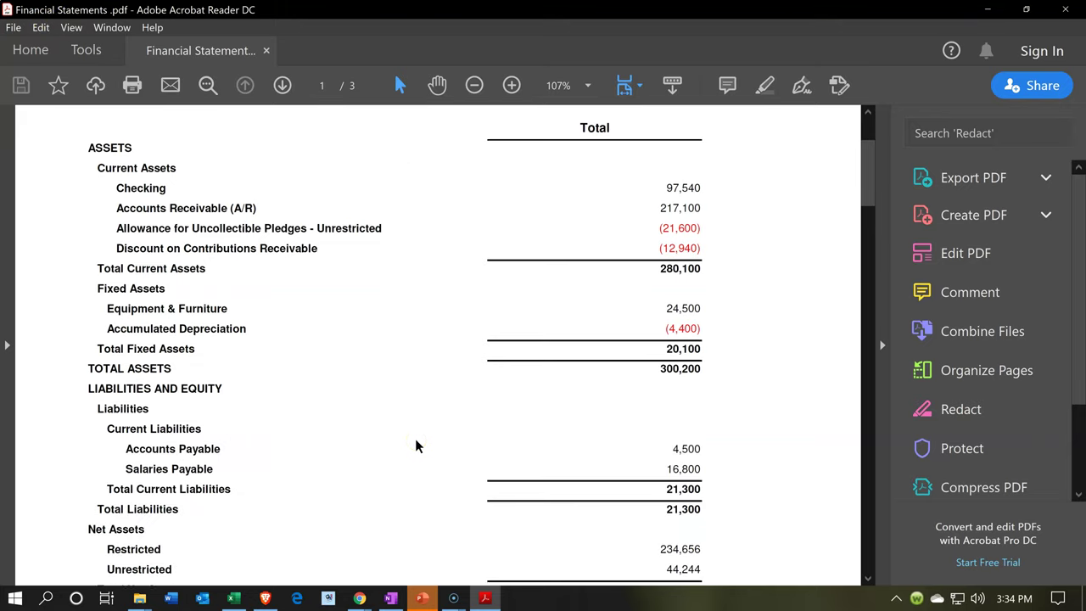
{"action": "scroll", "coordinate": [416, 447], "scroll_direction": "down", "scroll_amount": 10}
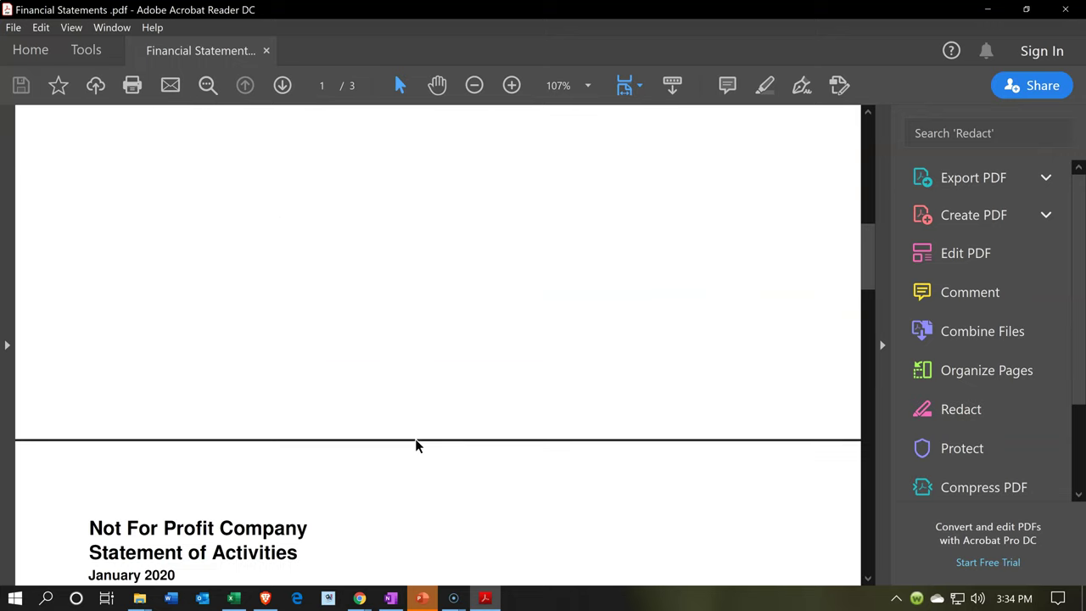
{"action": "scroll", "coordinate": [416, 439], "scroll_direction": "down", "scroll_amount": 8}
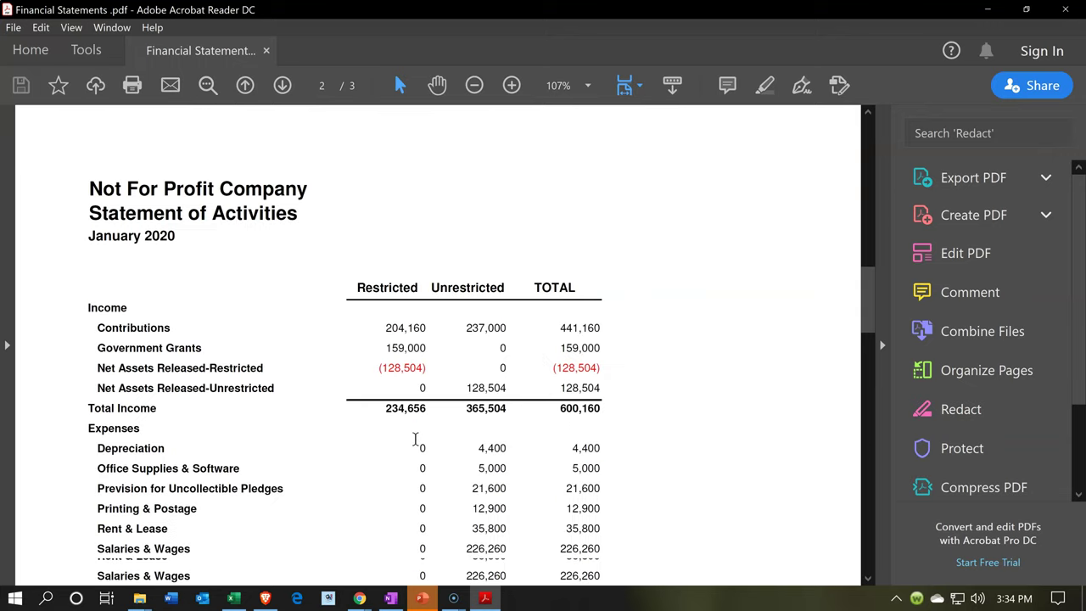
{"action": "scroll", "coordinate": [416, 446], "scroll_direction": "down", "scroll_amount": 8}
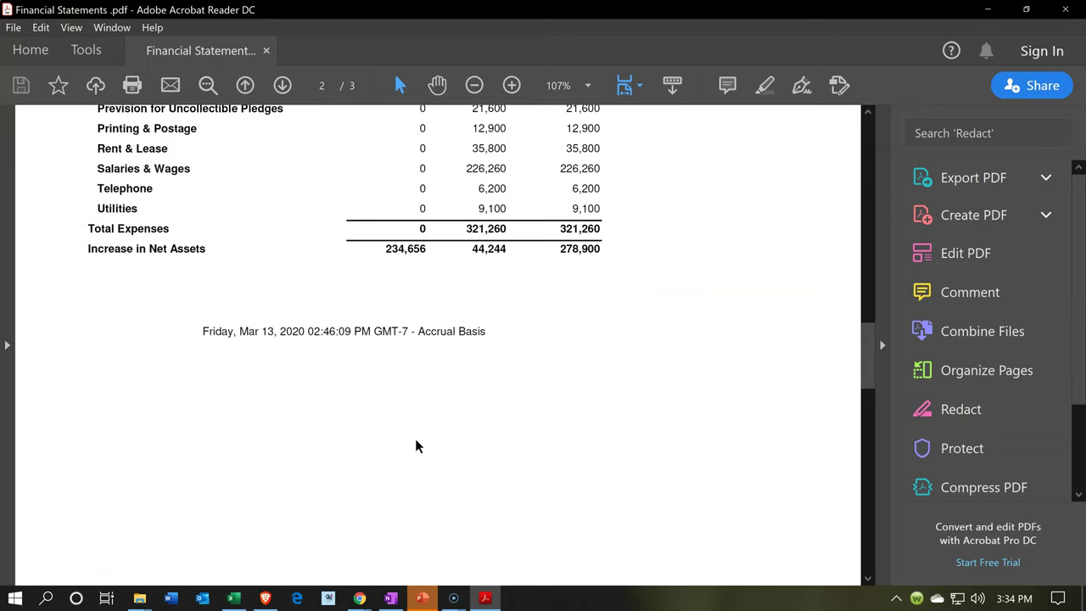
{"action": "scroll", "coordinate": [416, 446], "scroll_direction": "up", "scroll_amount": 6}
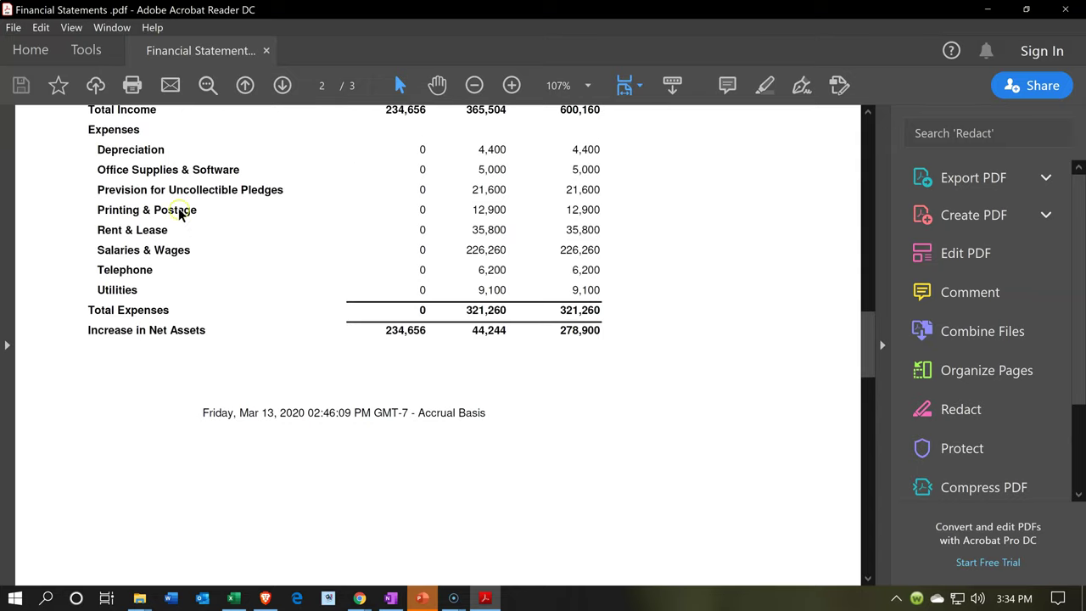
{"action": "scroll", "coordinate": [250, 350], "scroll_direction": "up", "scroll_amount": 2}
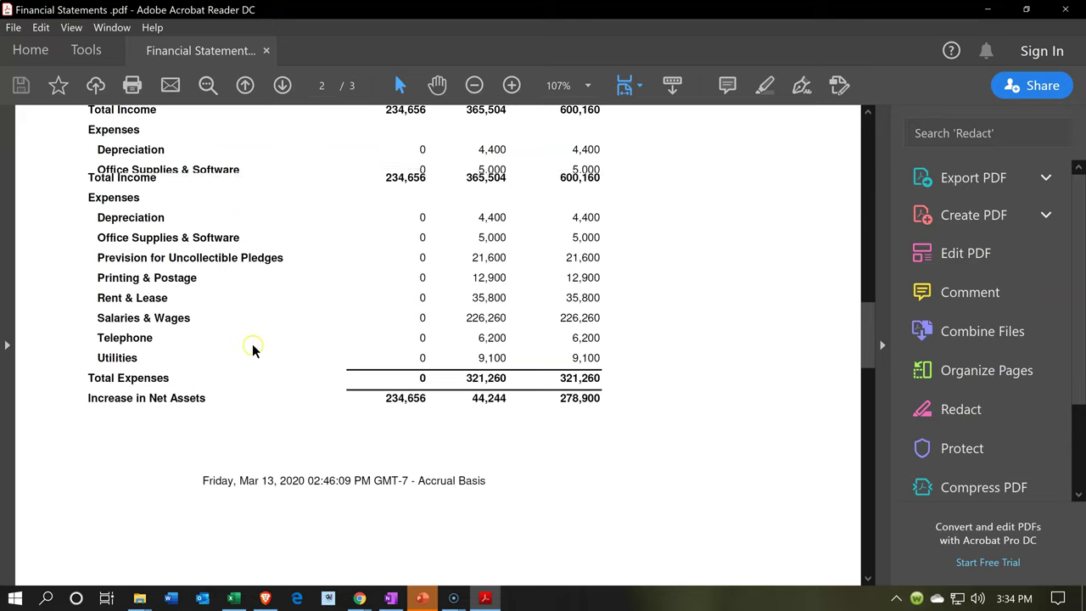
{"action": "scroll", "coordinate": [283, 396], "scroll_direction": "down", "scroll_amount": 8}
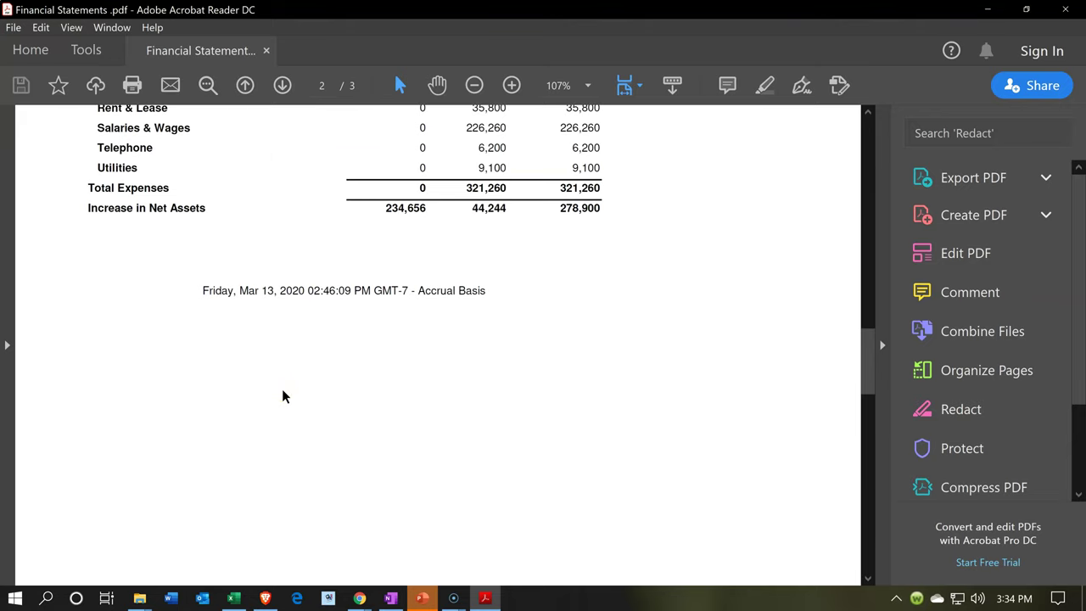
{"action": "scroll", "coordinate": [283, 396], "scroll_direction": "down", "scroll_amount": 10}
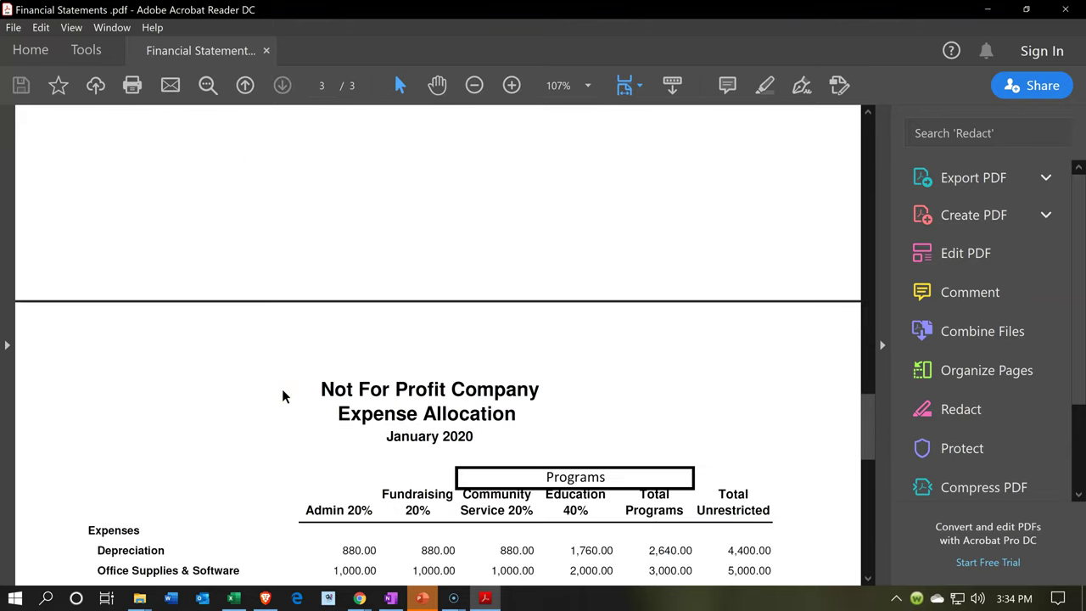
{"action": "scroll", "coordinate": [284, 397], "scroll_direction": "down", "scroll_amount": 2}
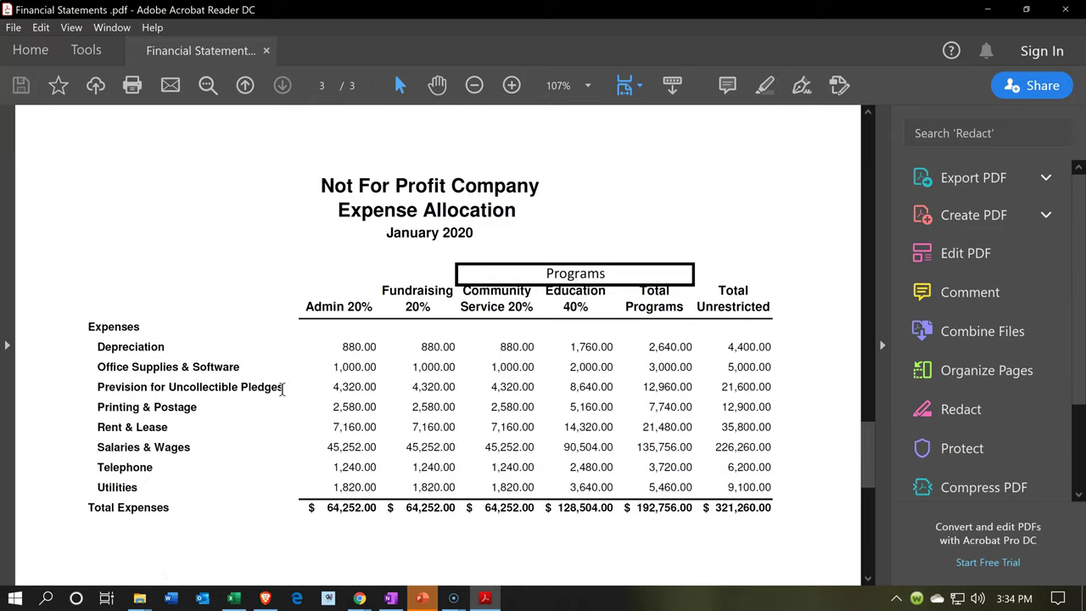
{"action": "left_click", "coordinate": [623, 315]}
{"action": "scroll", "coordinate": [718, 528], "scroll_direction": "up", "scroll_amount": 10}
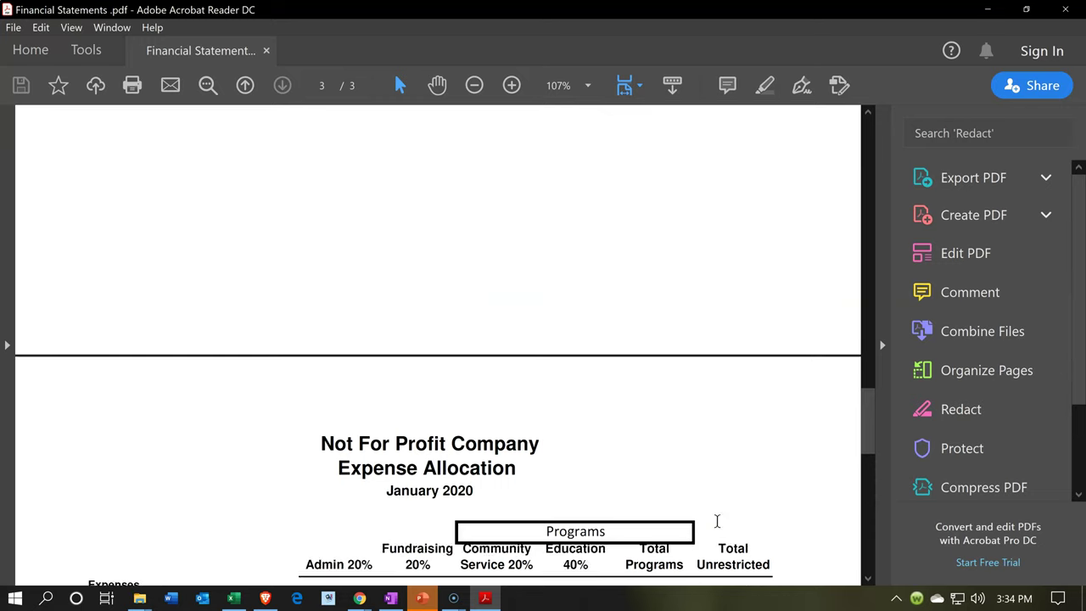
{"action": "scroll", "coordinate": [713, 519], "scroll_direction": "up", "scroll_amount": 7}
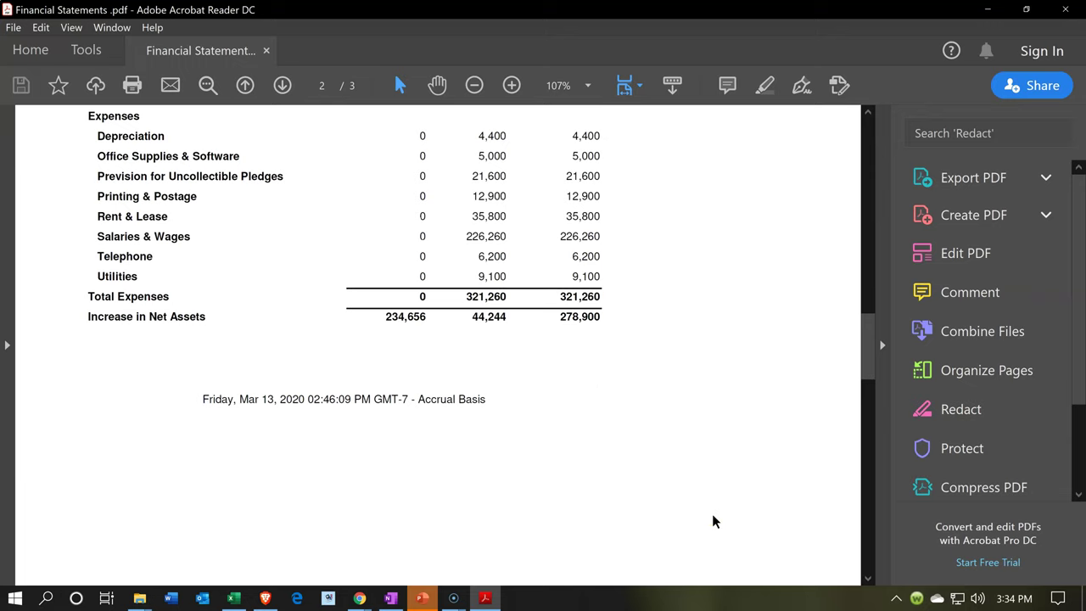
{"action": "scroll", "coordinate": [587, 390], "scroll_direction": "up", "scroll_amount": 1}
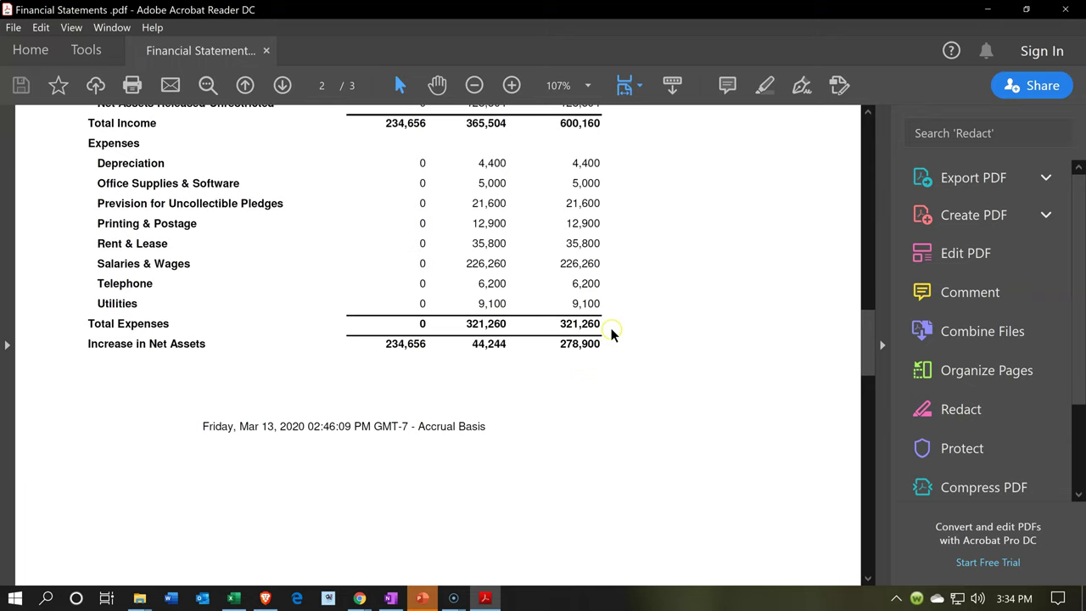
{"action": "scroll", "coordinate": [612, 333], "scroll_direction": "up", "scroll_amount": 8}
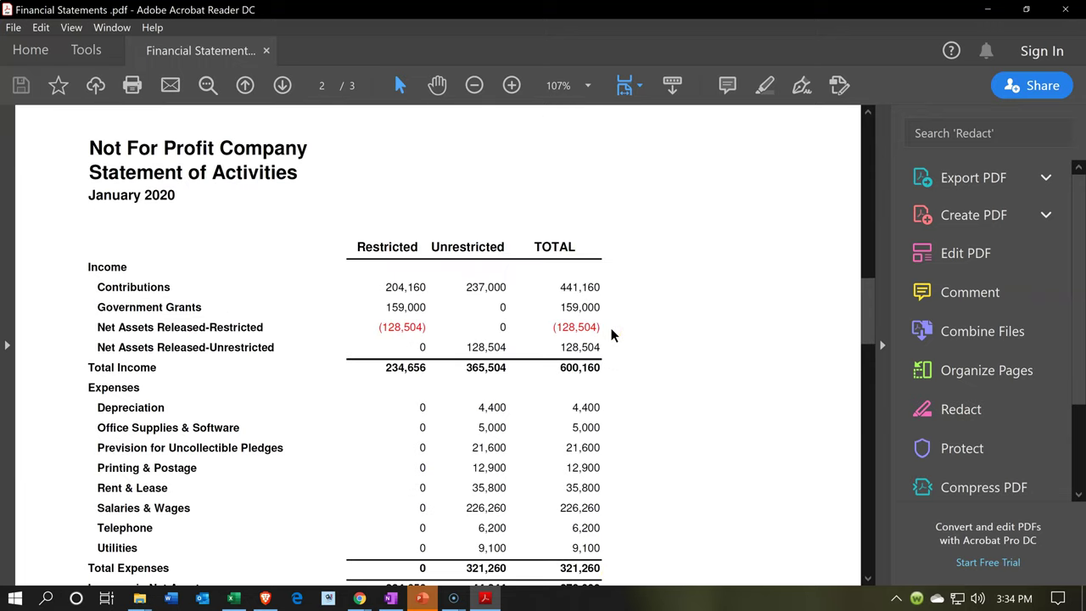